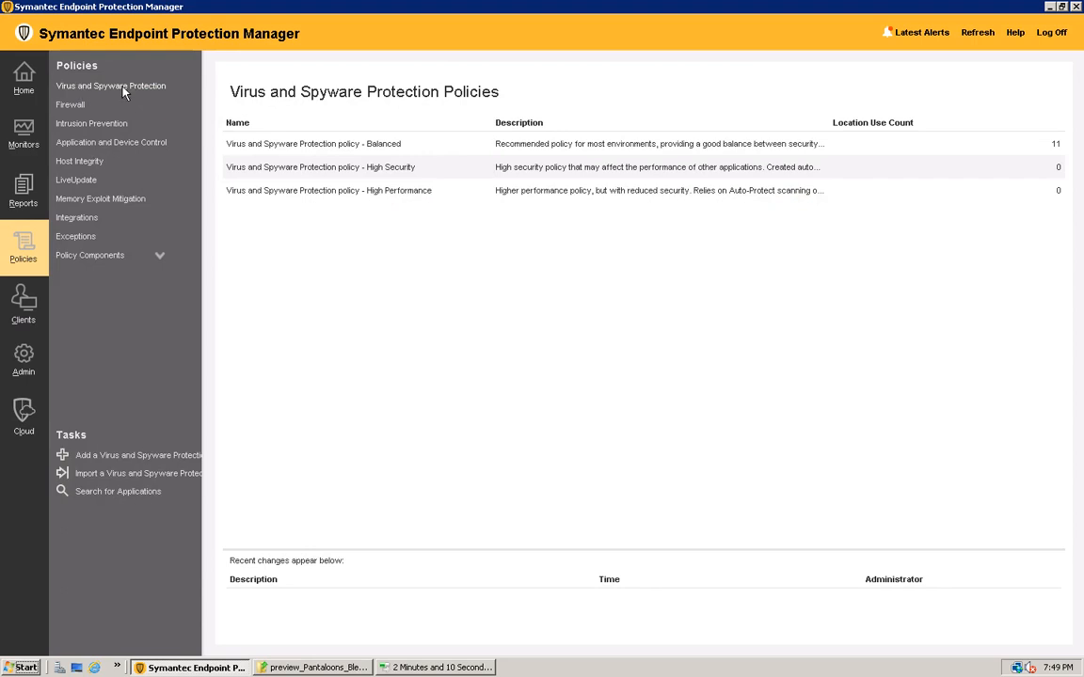
# Step: Show the Application and Device Control policies and open the default Application and Device Control Policy
pyautogui.click(75, 87)
pyautogui.click(111, 146)
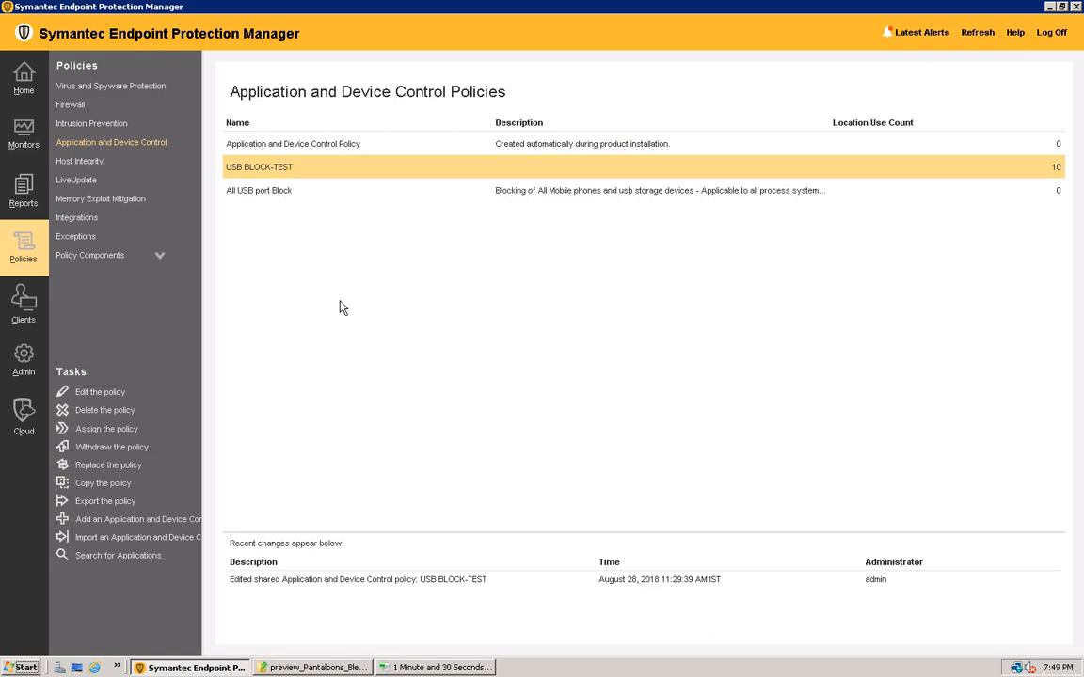
pyautogui.click(276, 149)
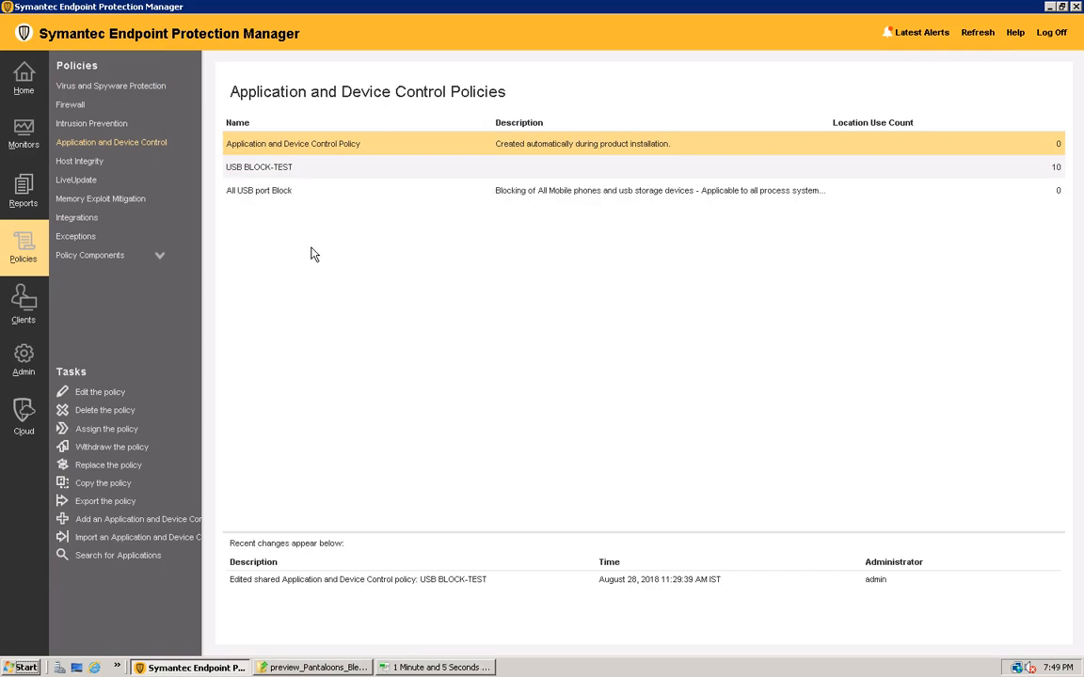
pyautogui.doubleClick(315, 150)
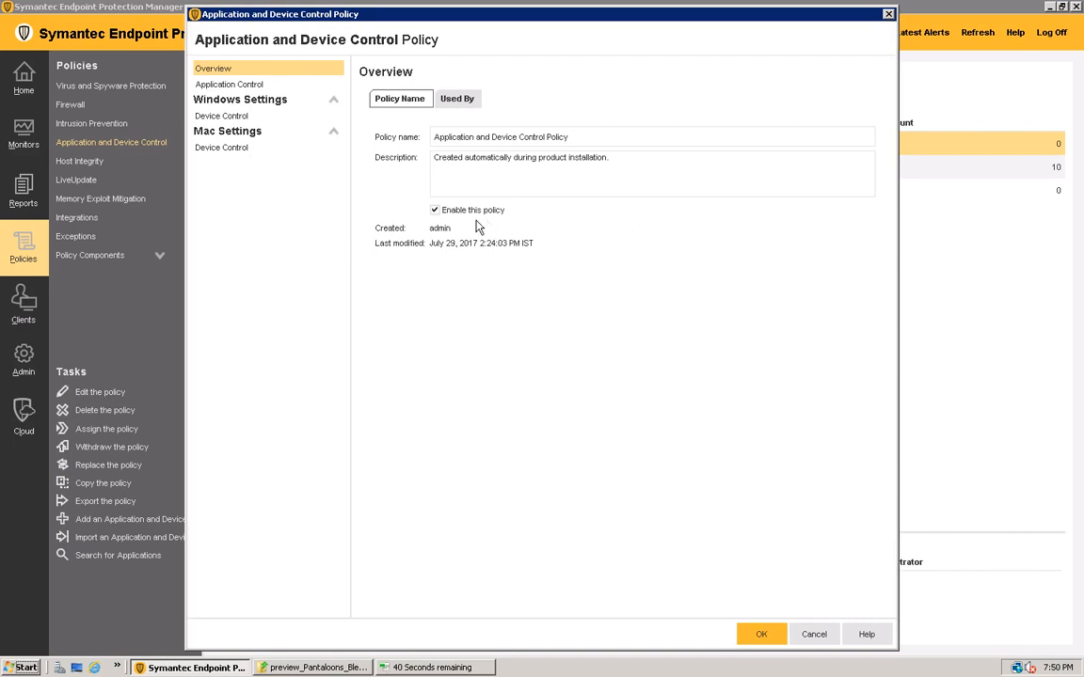
# Step: Review the default policy's application control rule sets and its Windows and Mac device control lists, and close it without saving
pyautogui.click(238, 86)
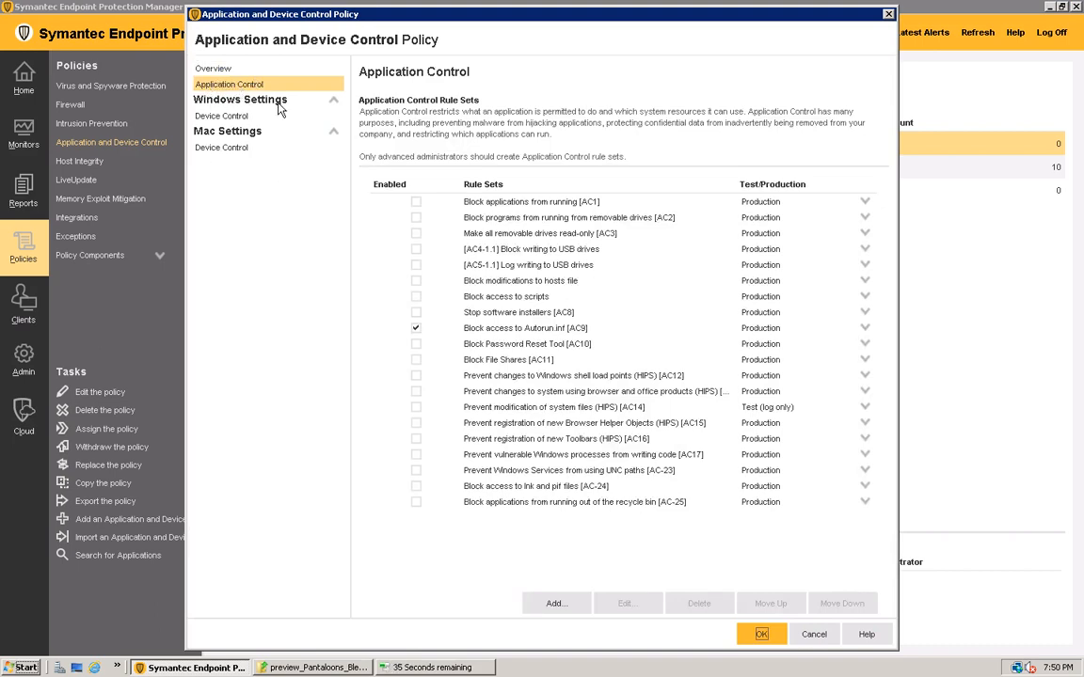
pyautogui.click(194, 112)
pyautogui.click(232, 86)
pyautogui.click(220, 118)
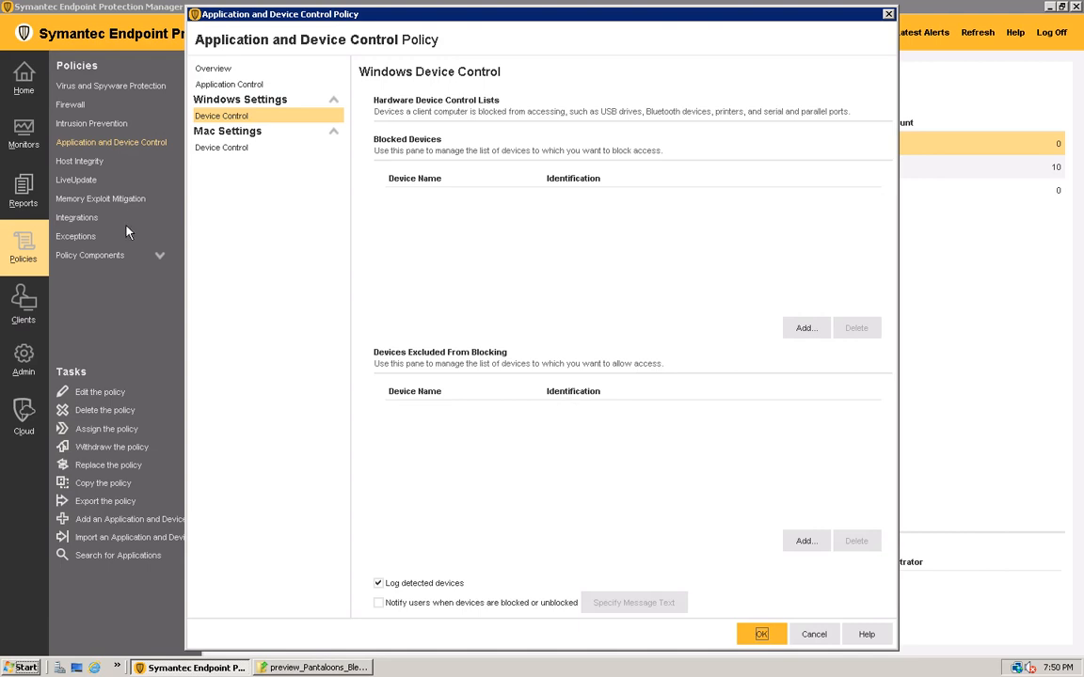
pyautogui.click(218, 148)
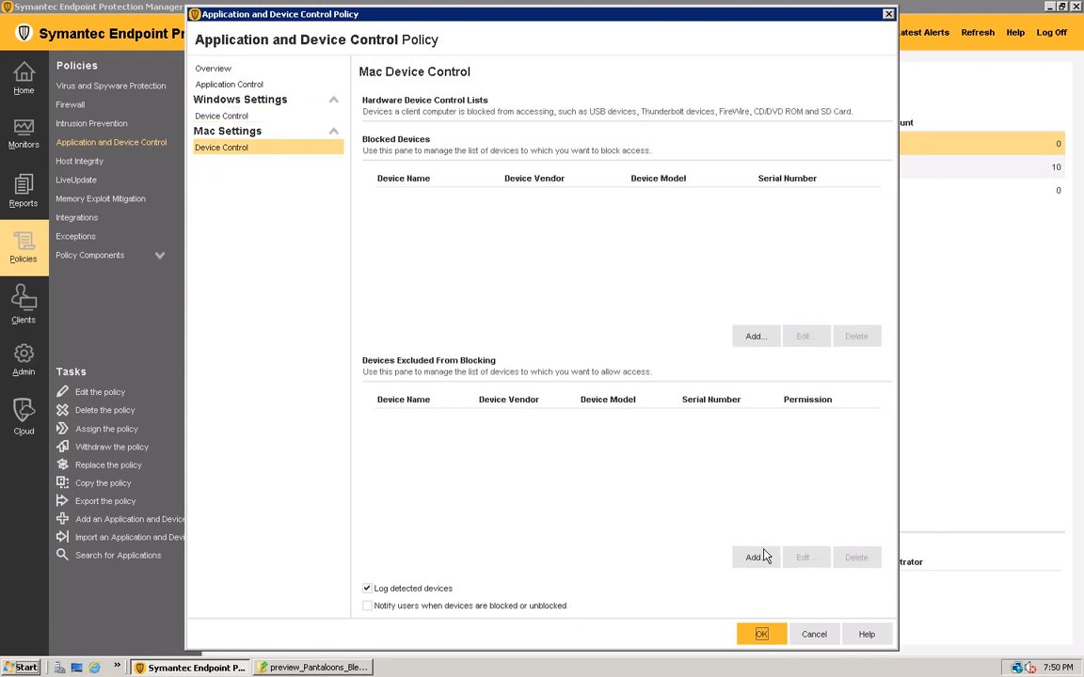
pyautogui.click(814, 635)
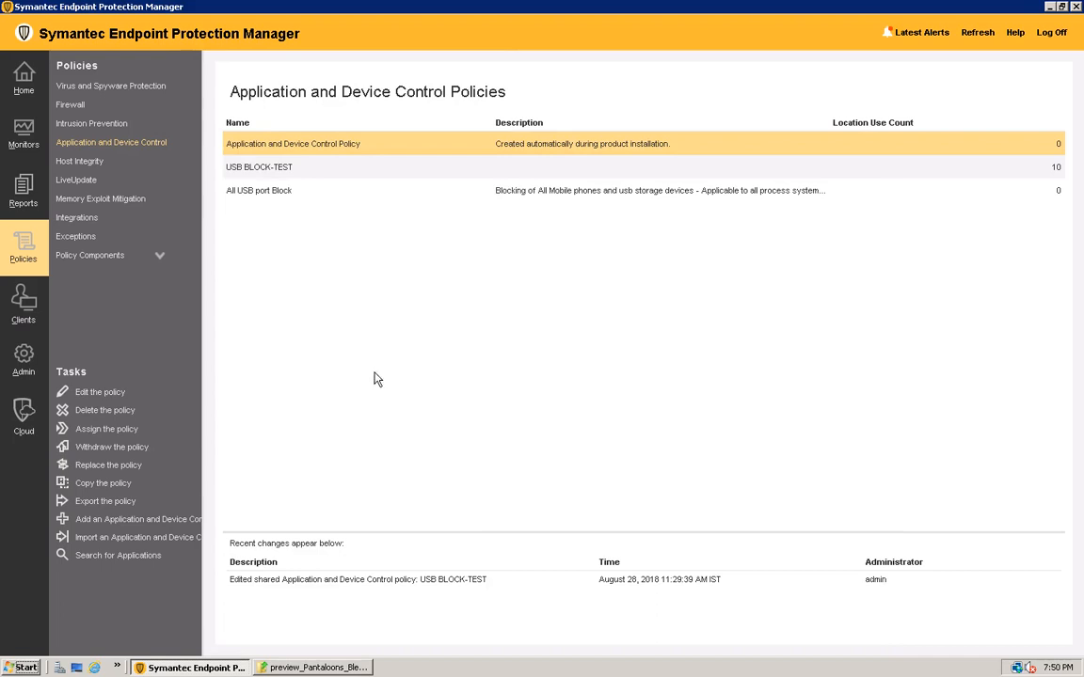
pyautogui.click(278, 172)
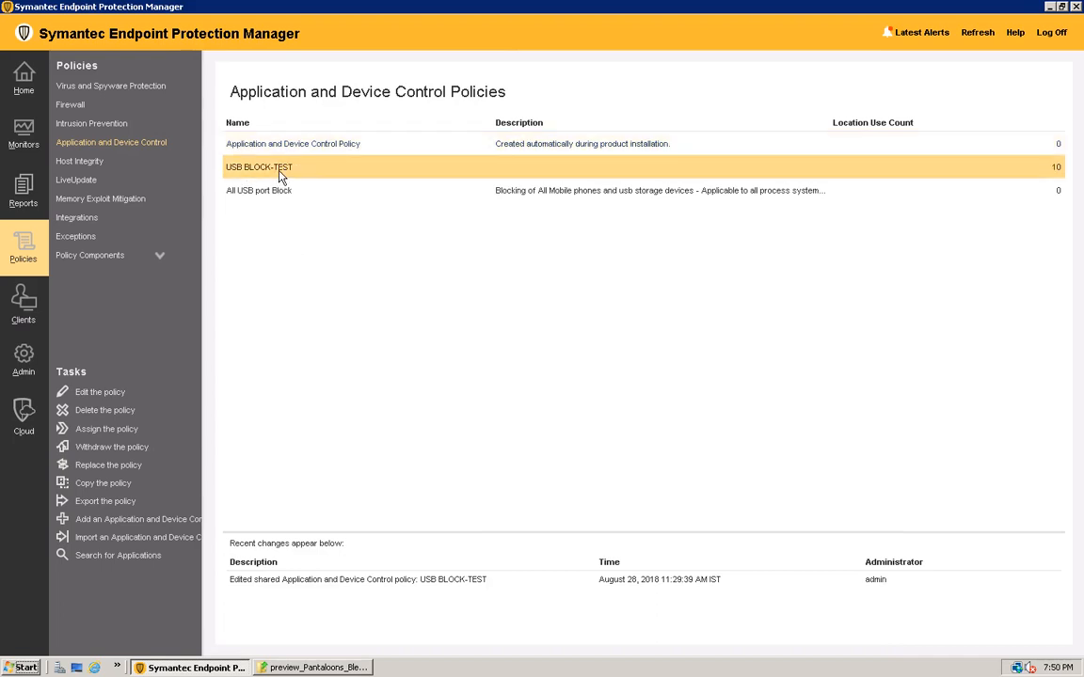
pyautogui.rightClick(278, 174)
pyautogui.click(397, 280)
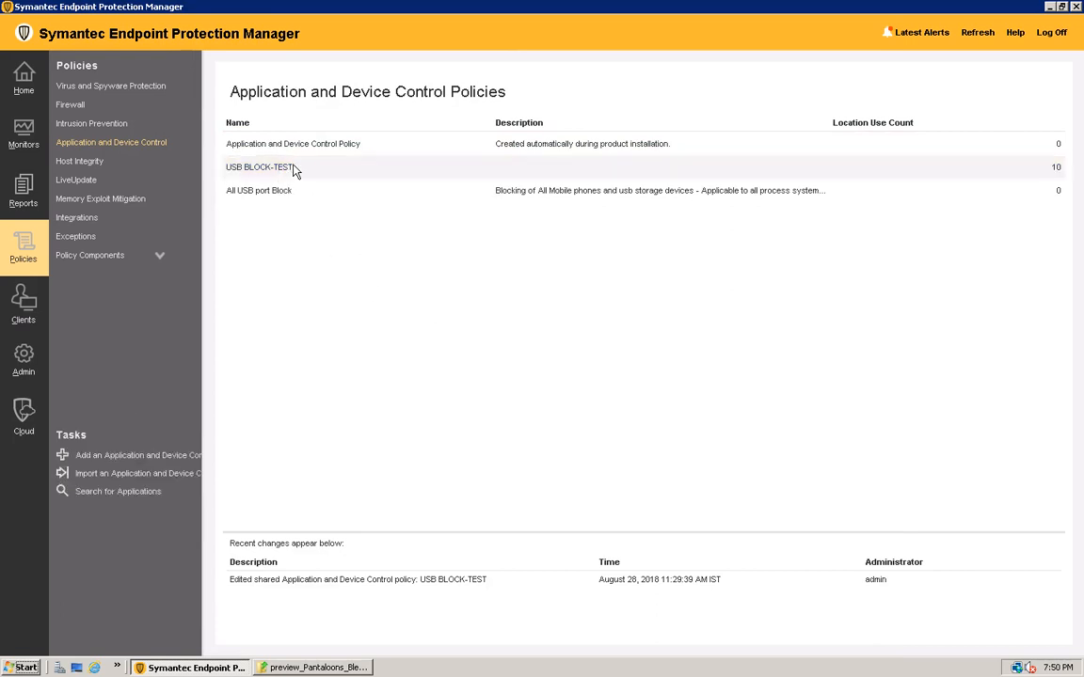
pyautogui.rightClick(344, 354)
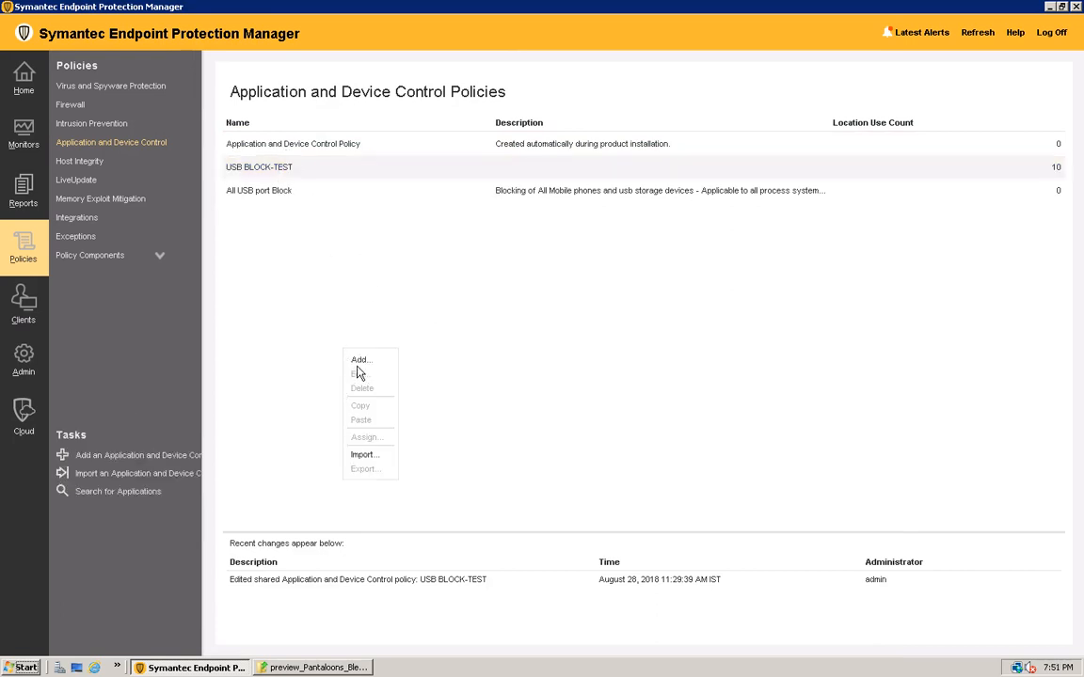
pyautogui.click(358, 363)
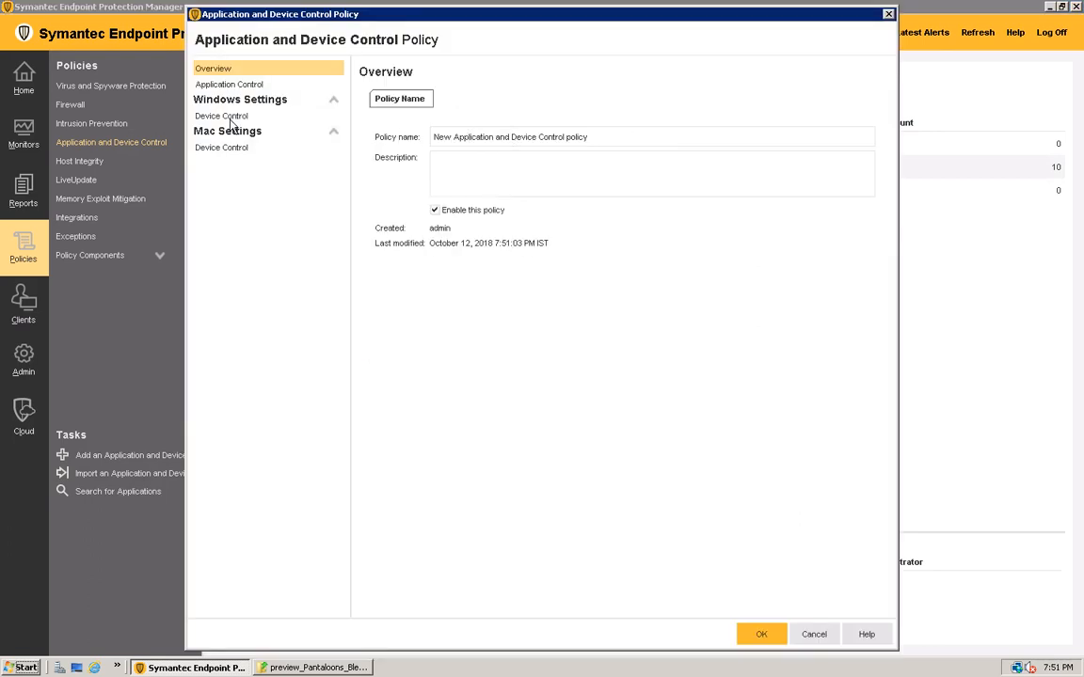
pyautogui.click(213, 84)
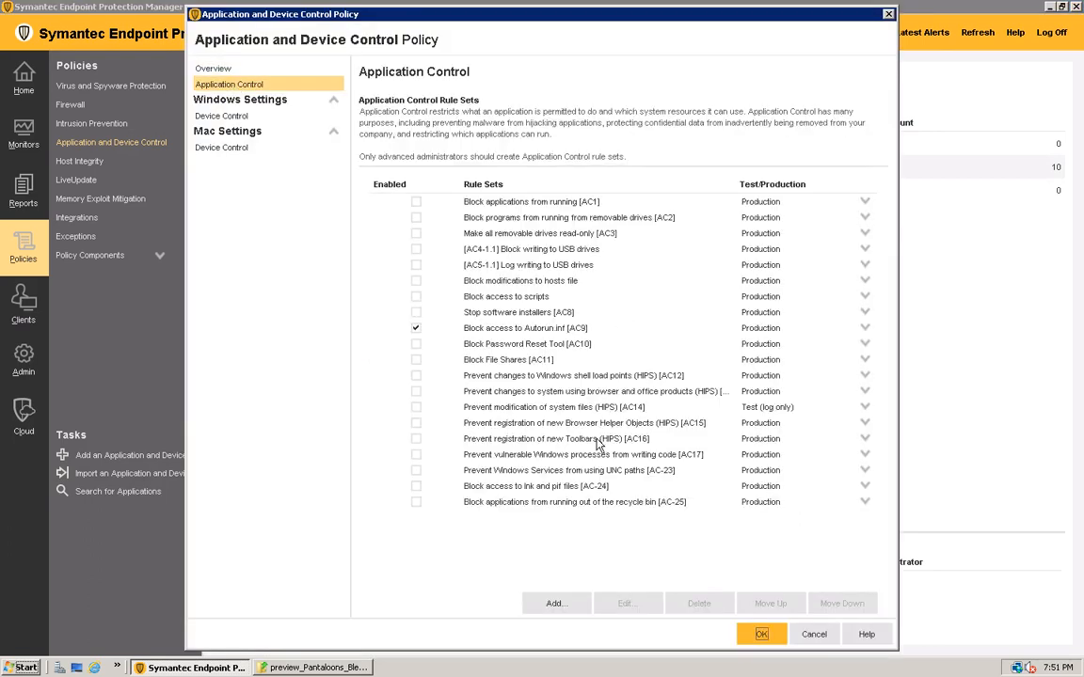
pyautogui.click(209, 115)
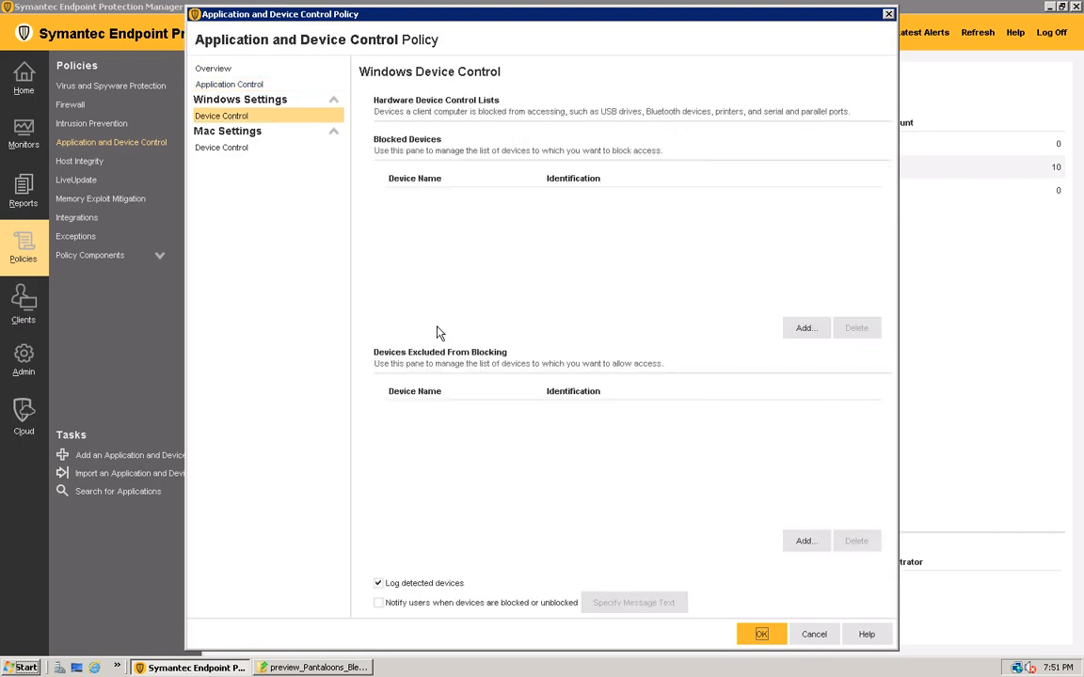
pyautogui.click(823, 637)
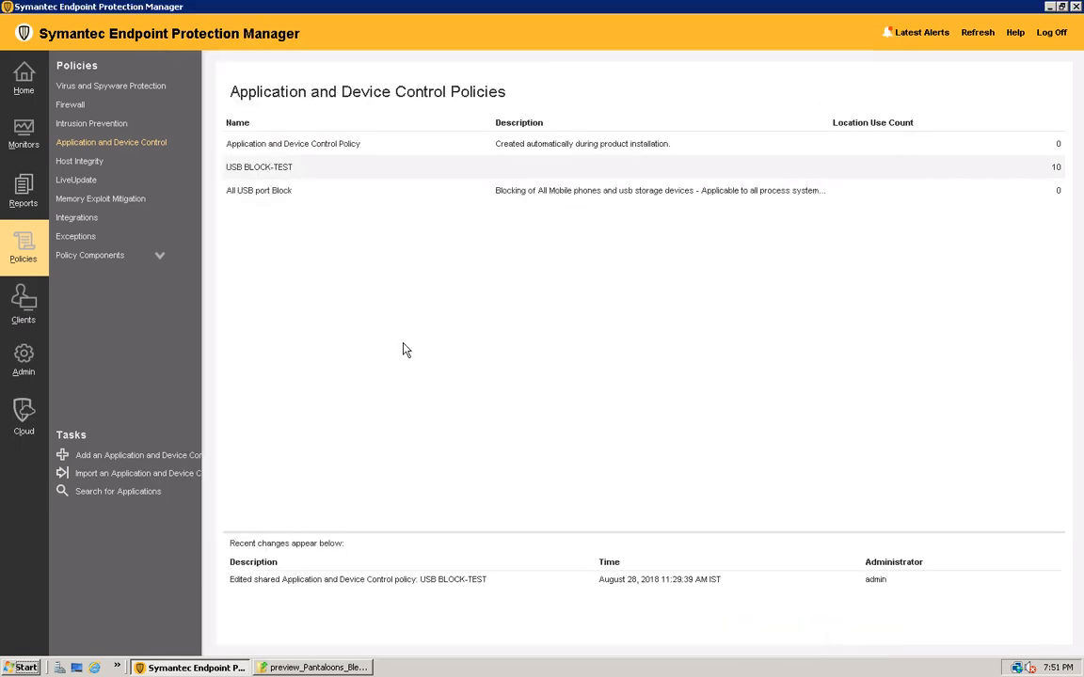
# Step: Open the USB BLOCK-TEST policy, examine its application control rule sets and Windows device control lists, and close it without saving
pyautogui.rightClick(262, 173)
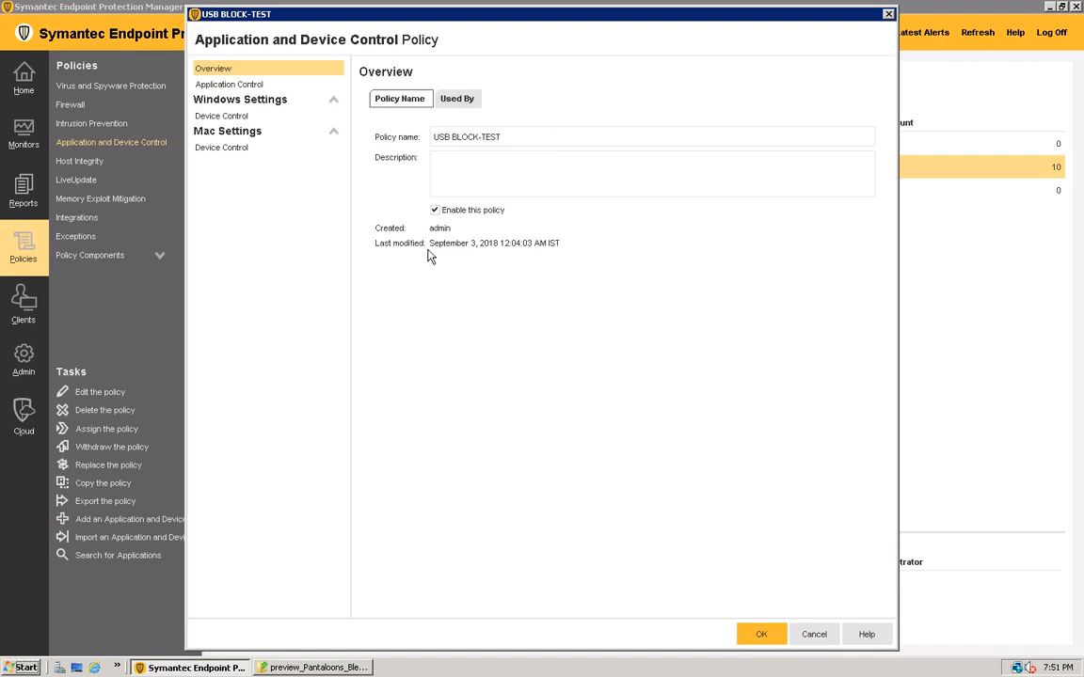
pyautogui.click(240, 87)
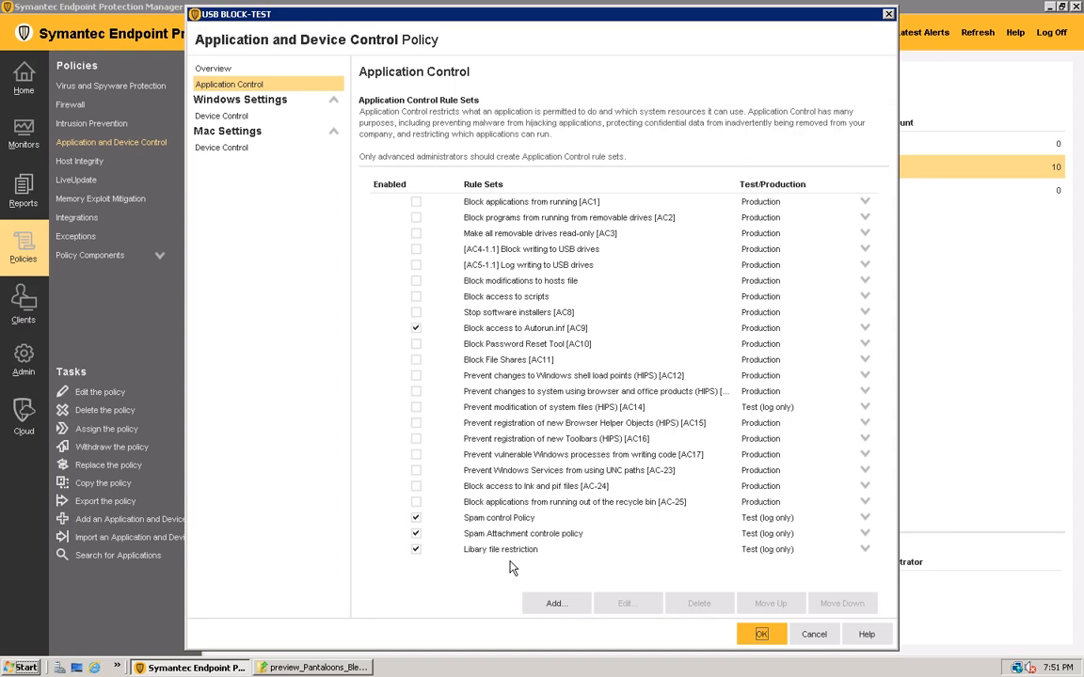
pyautogui.click(223, 118)
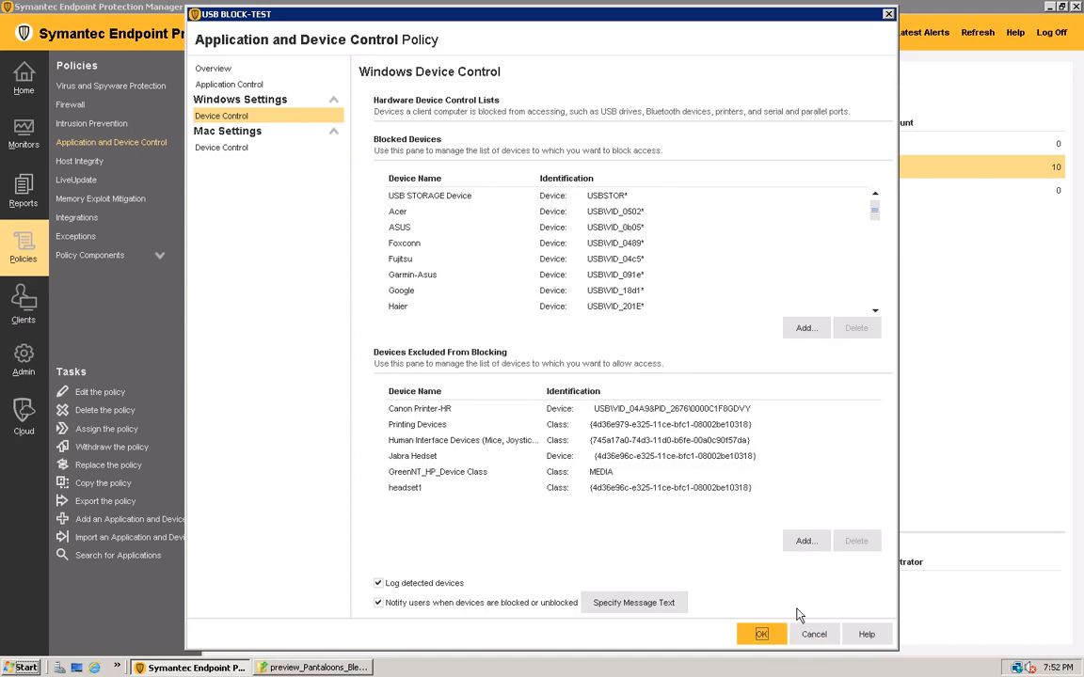
pyautogui.click(409, 459)
pyautogui.rightClick(409, 459)
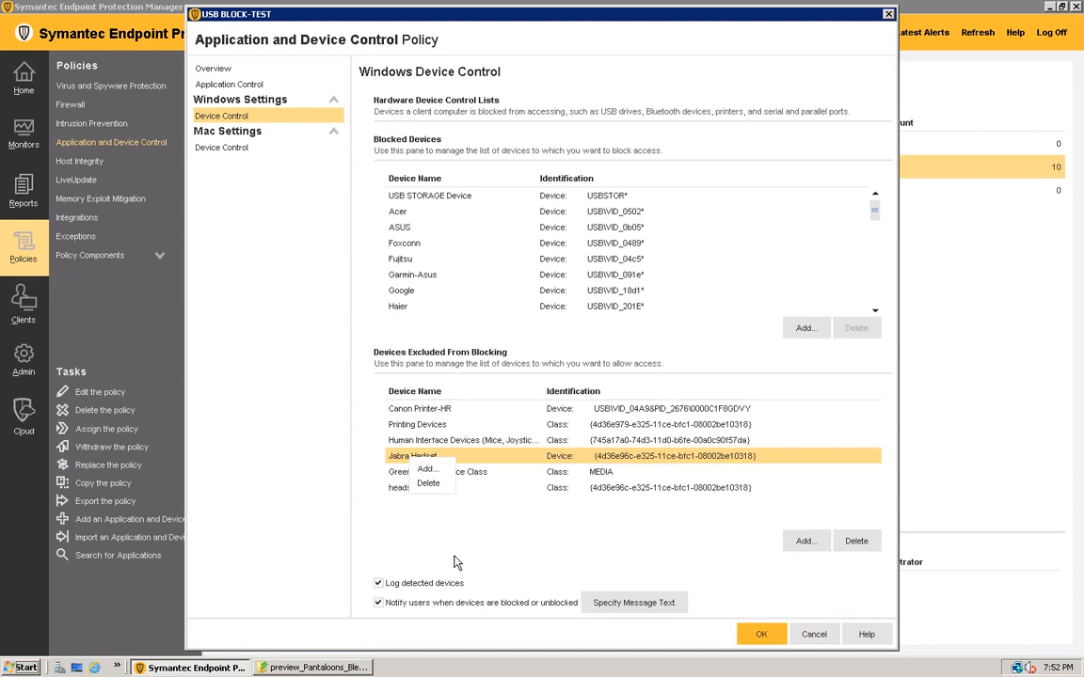
pyautogui.click(554, 569)
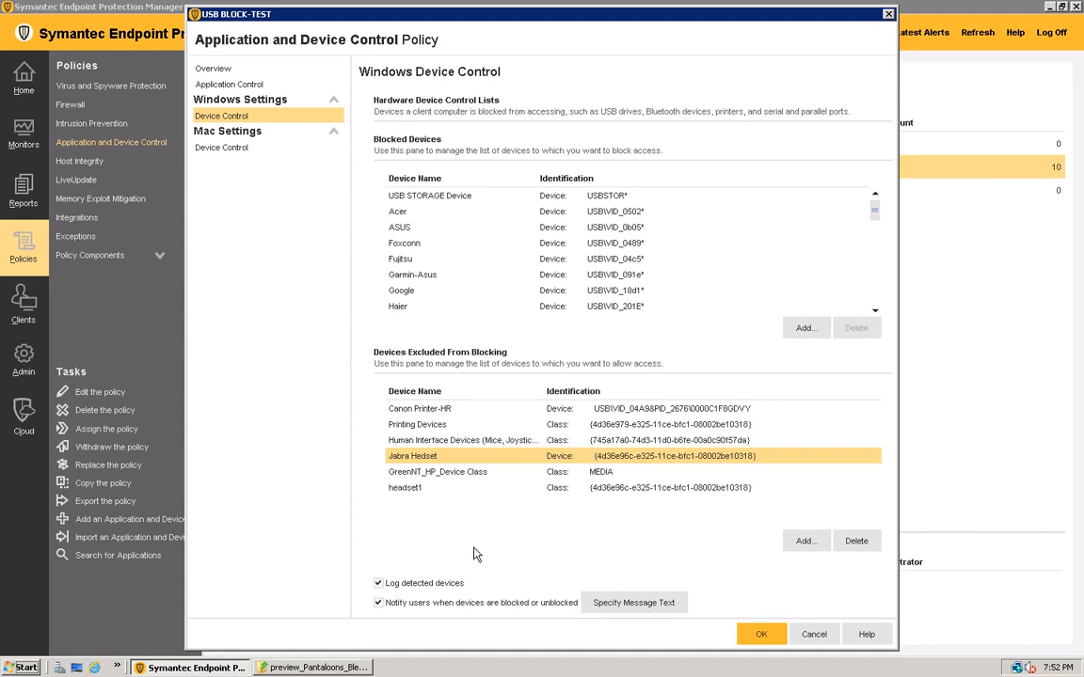
pyautogui.click(814, 635)
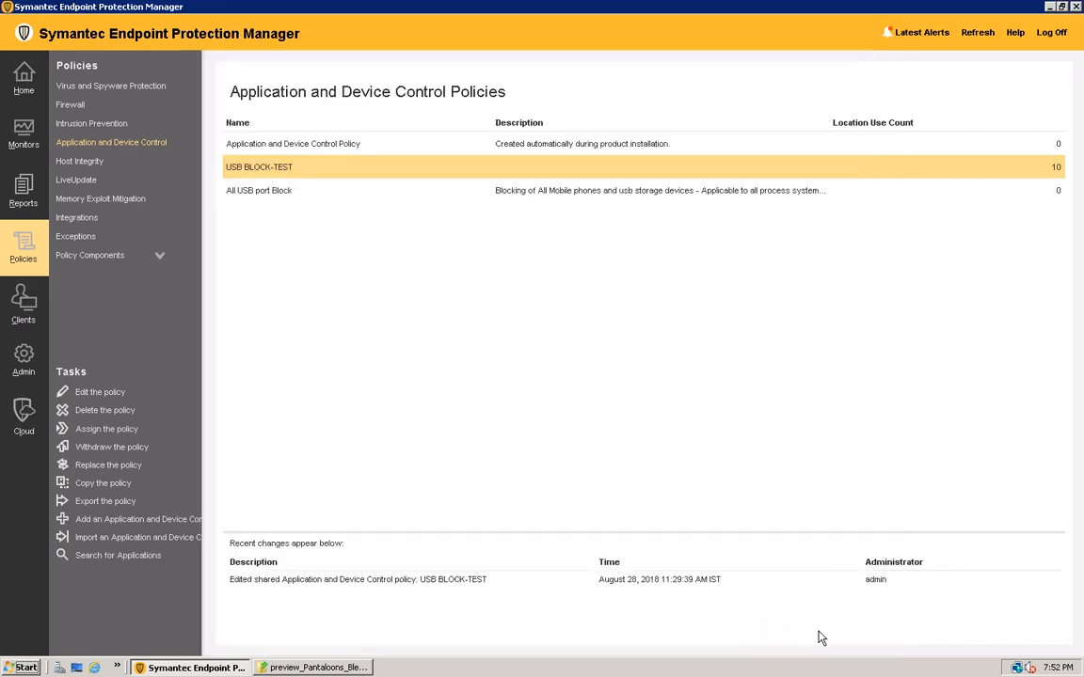
# Step: Start a new Application and Device Control policy and display its Application Control rule sets
pyautogui.click(321, 290)
pyautogui.rightClick(329, 285)
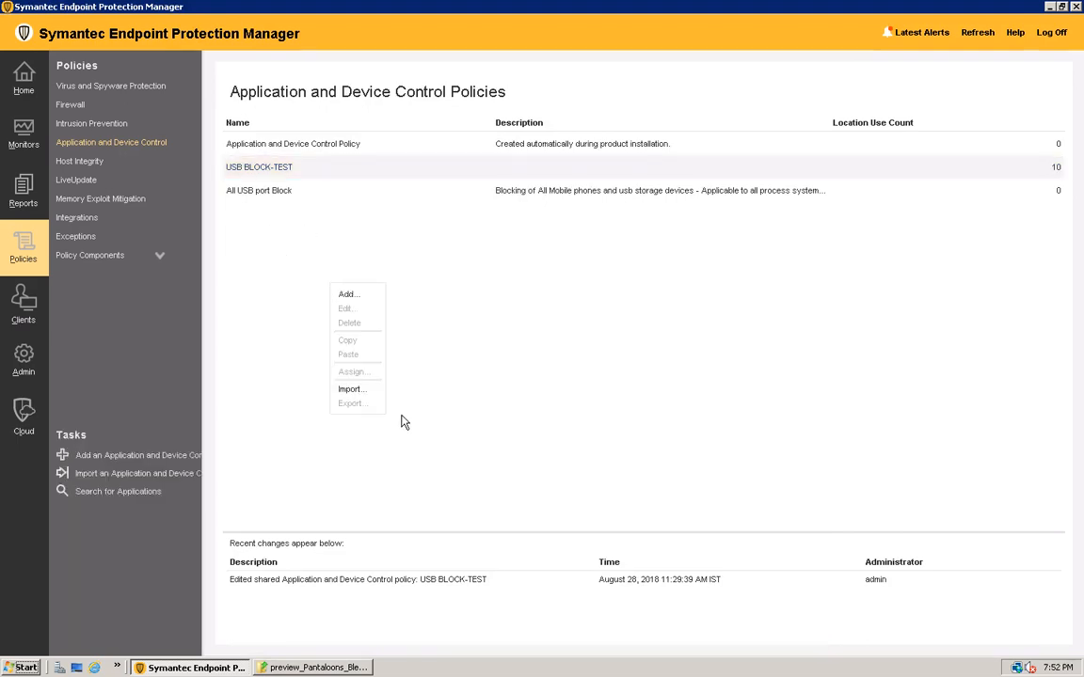
pyautogui.click(349, 295)
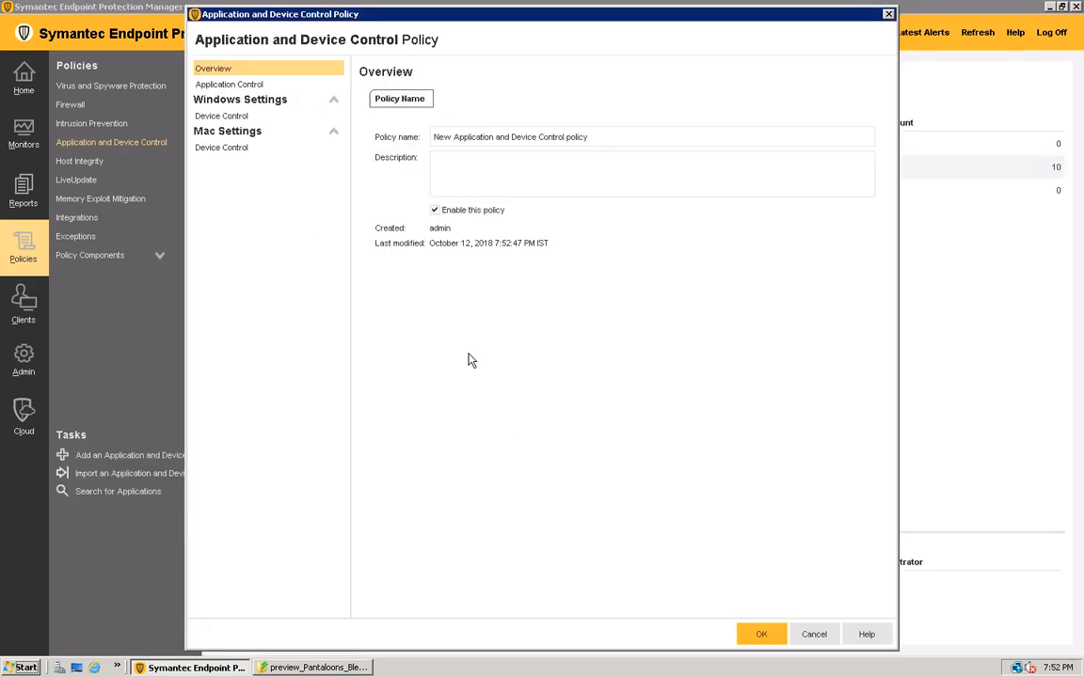
pyautogui.click(230, 85)
pyautogui.click(210, 109)
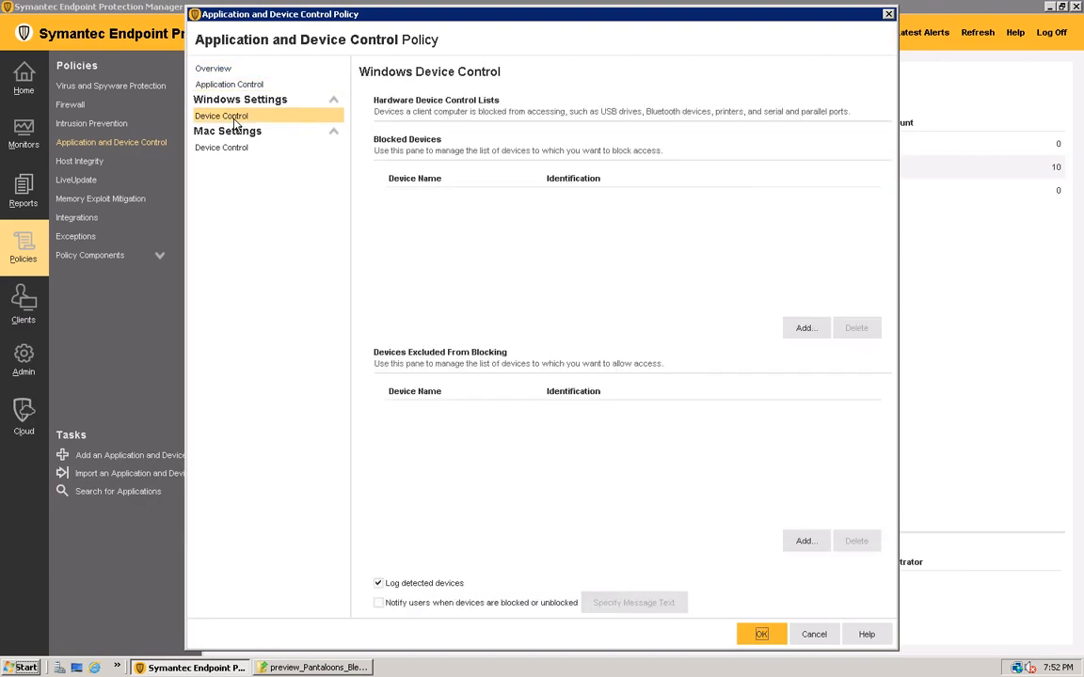
pyautogui.click(212, 83)
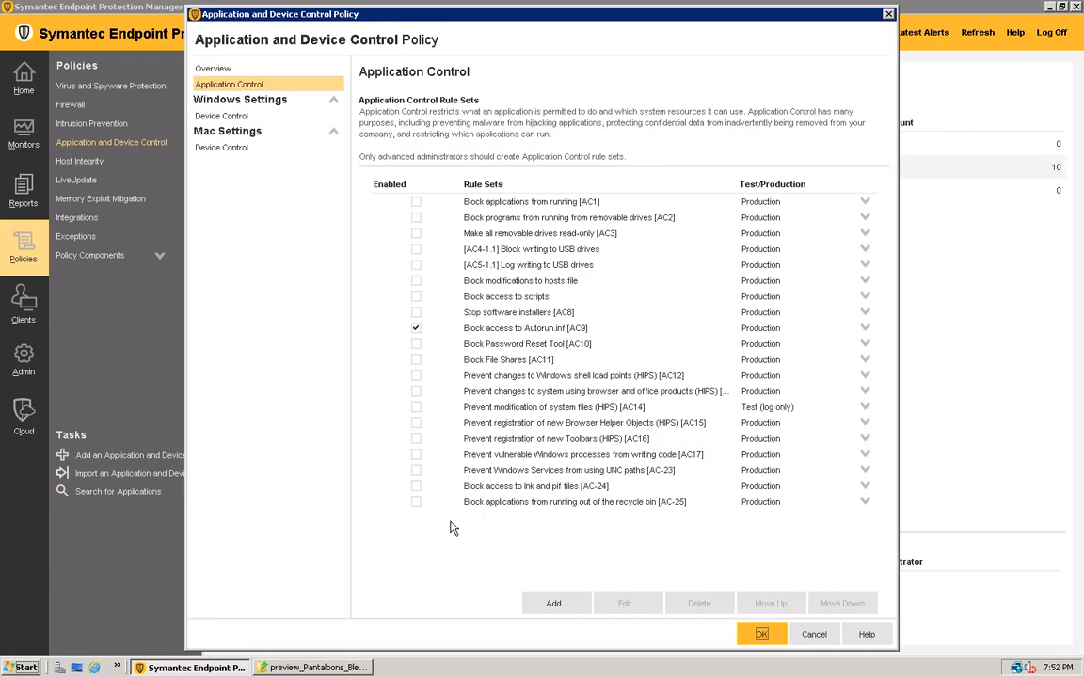
pyautogui.click(231, 117)
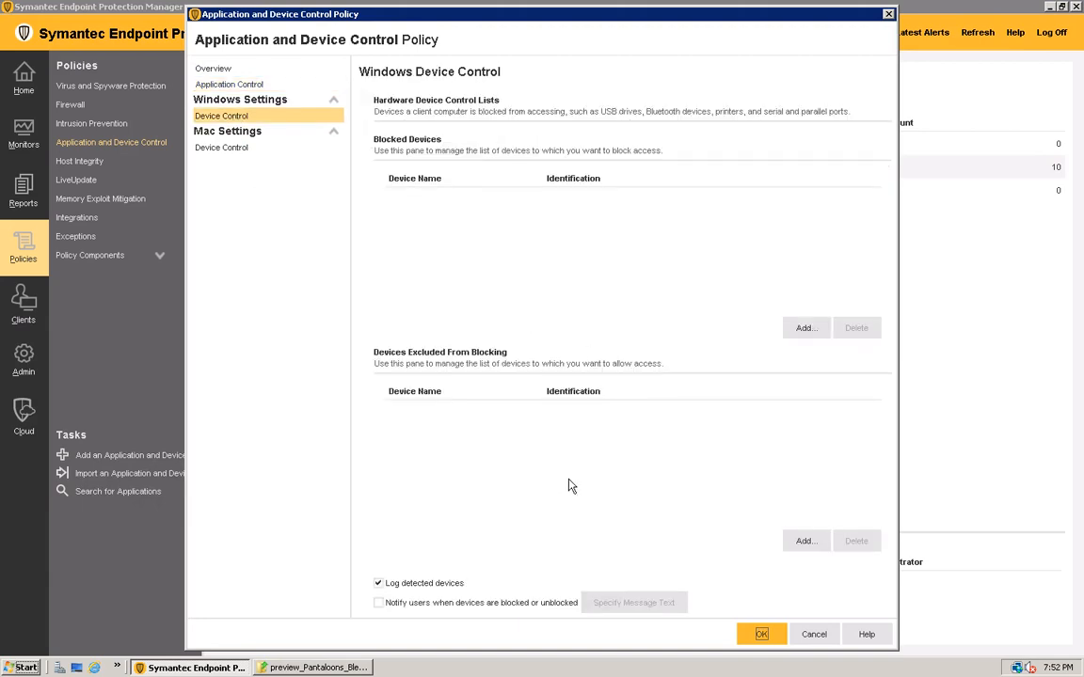
pyautogui.click(222, 86)
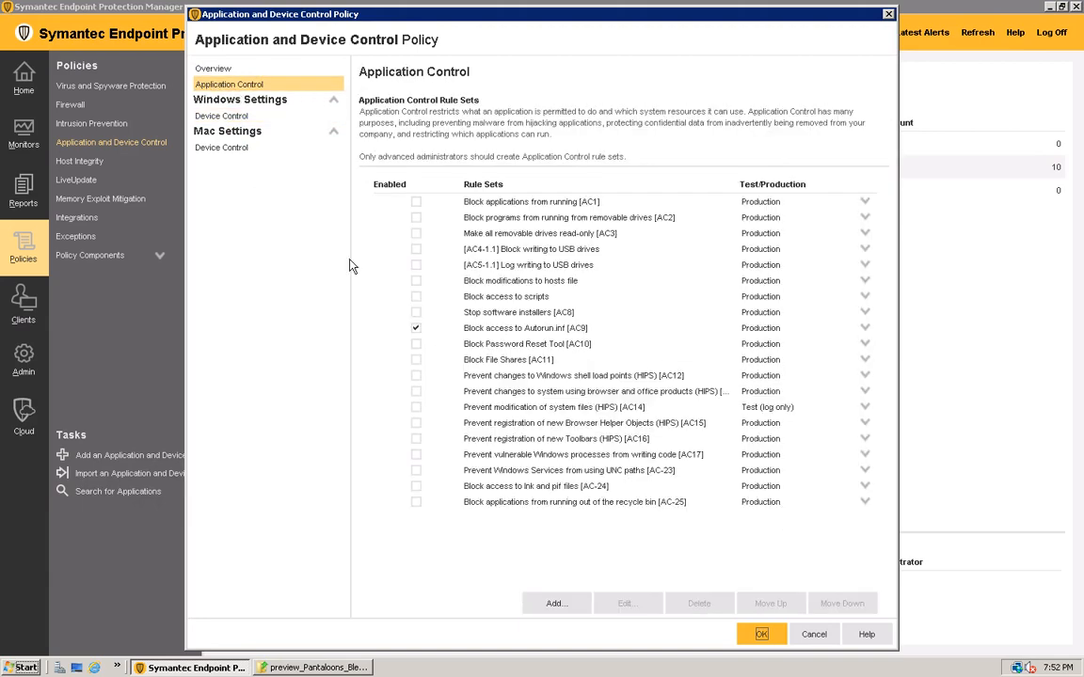
# Step: Switch to the PowerPoint slide show and circle the title, the Block access to Autorun.inf [AC9] heading and the explorer.exe paths in red ink
pyautogui.click(692, 10)
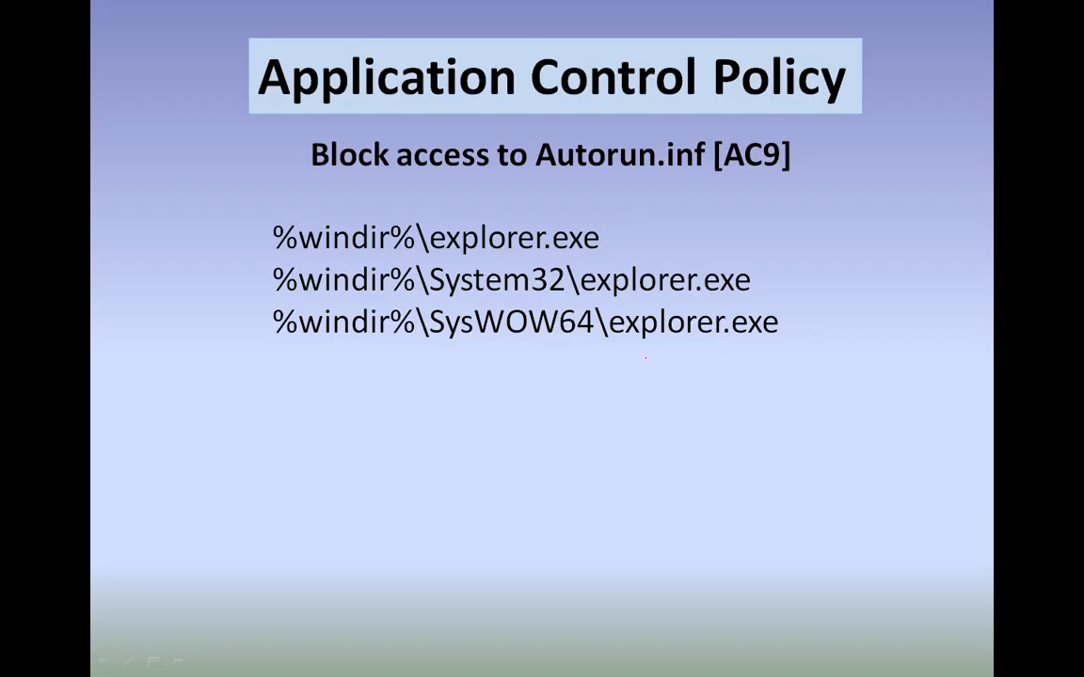
pyautogui.click(128, 662)
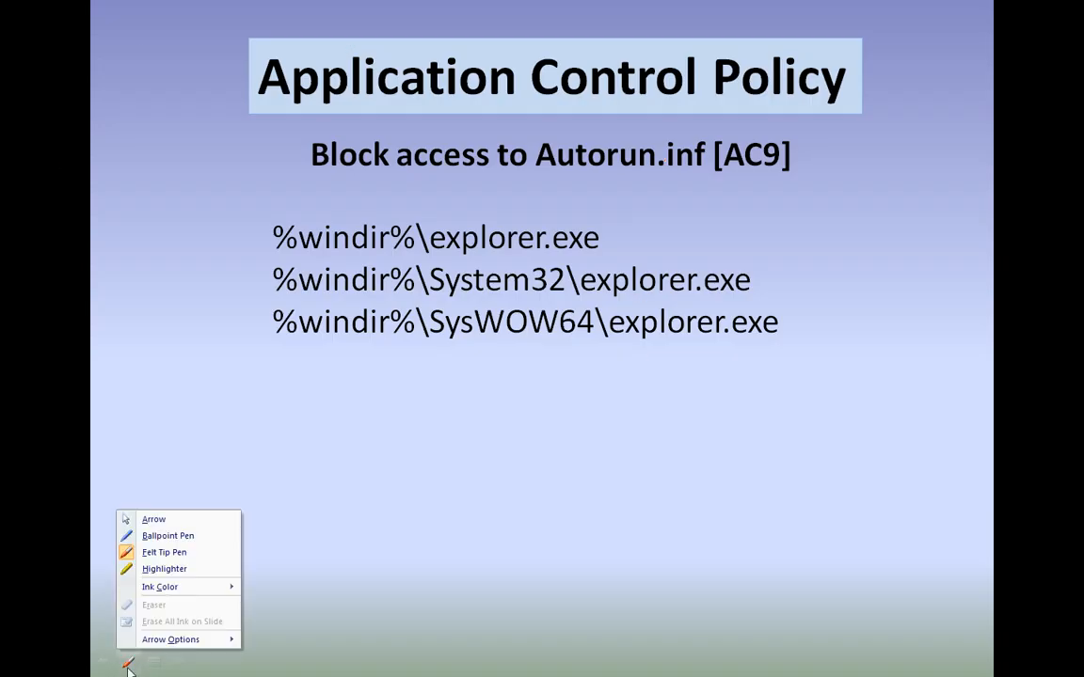
pyautogui.moveTo(218, 587)
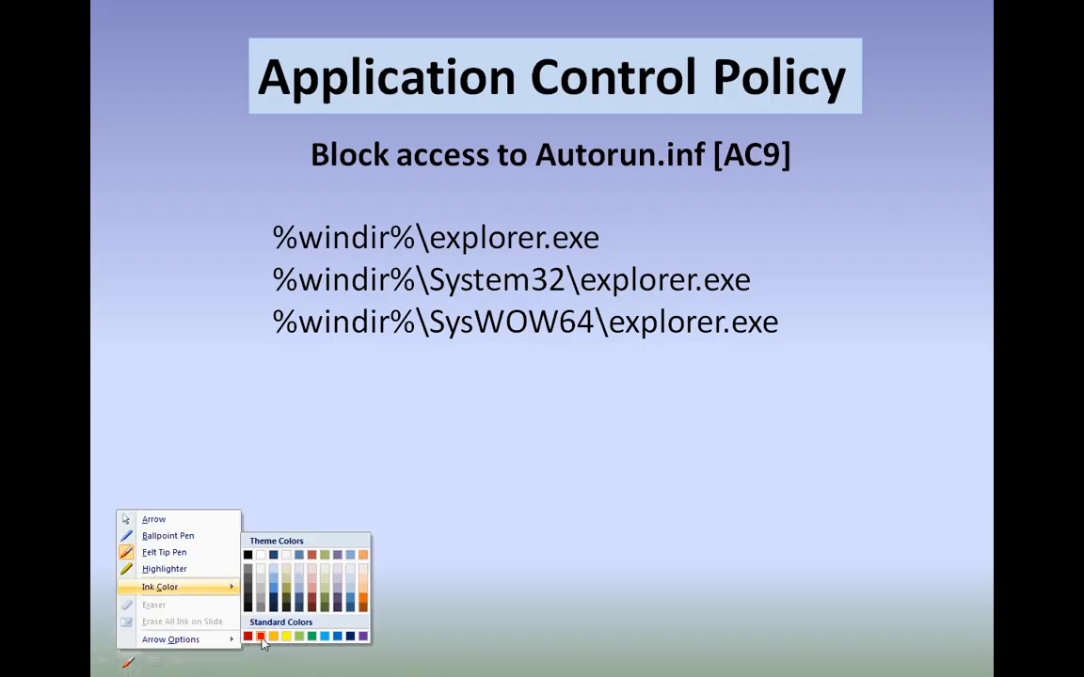
pyautogui.click(262, 638)
pyautogui.moveTo(230, 12)
pyautogui.mouseDown()
pyautogui.moveTo(235, 96)
pyautogui.moveTo(337, 111)
pyautogui.moveTo(871, 117)
pyautogui.moveTo(729, 2)
pyautogui.moveTo(225, 17)
pyautogui.moveTo(224, 47)
pyautogui.mouseUp()
pyautogui.moveTo(313, 174)
pyautogui.mouseDown()
pyautogui.moveTo(617, 183)
pyautogui.moveTo(837, 159)
pyautogui.moveTo(546, 115)
pyautogui.moveTo(324, 118)
pyautogui.moveTo(299, 184)
pyautogui.mouseUp()
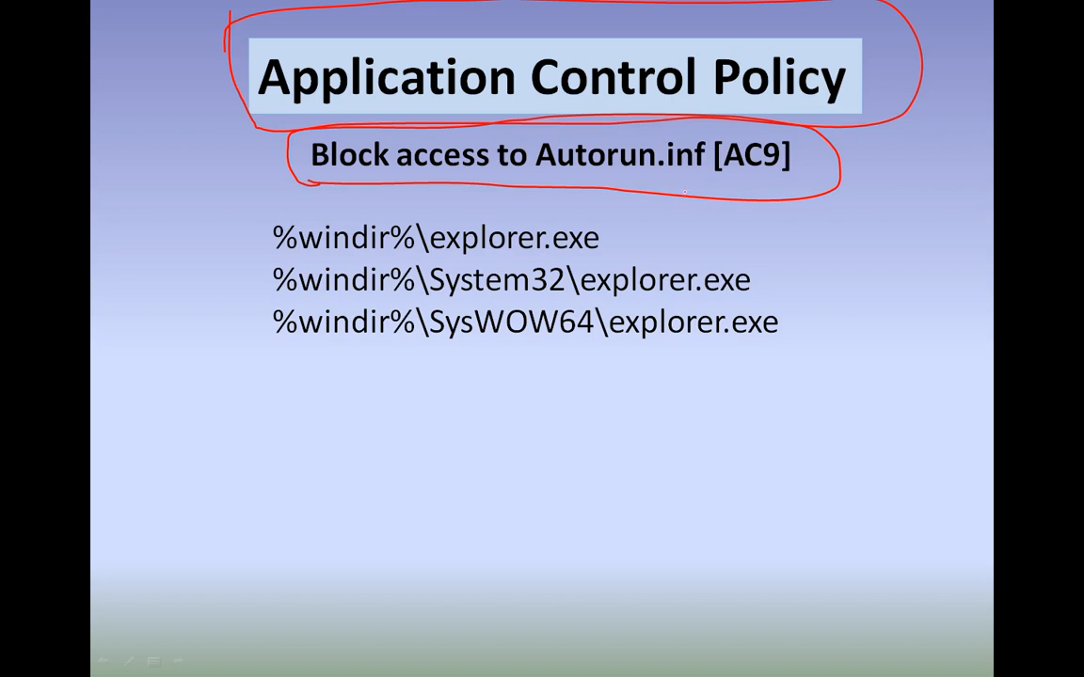
pyautogui.moveTo(254, 211)
pyautogui.mouseDown()
pyautogui.moveTo(259, 376)
pyautogui.moveTo(724, 400)
pyautogui.moveTo(579, 197)
pyautogui.moveTo(220, 207)
pyautogui.mouseUp()
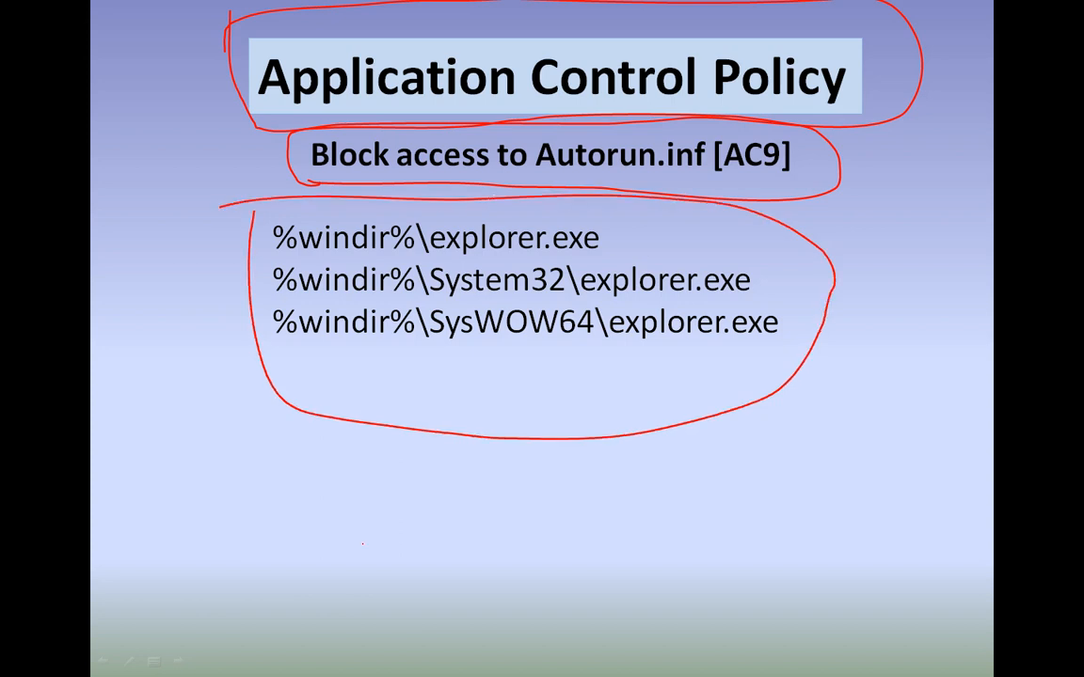
# Step: Return to Symantec Endpoint Protection Manager and open the Block access to Autorun.inf [AC9] rule set for editing
pyautogui.press('super')
pyautogui.click(402, 664)
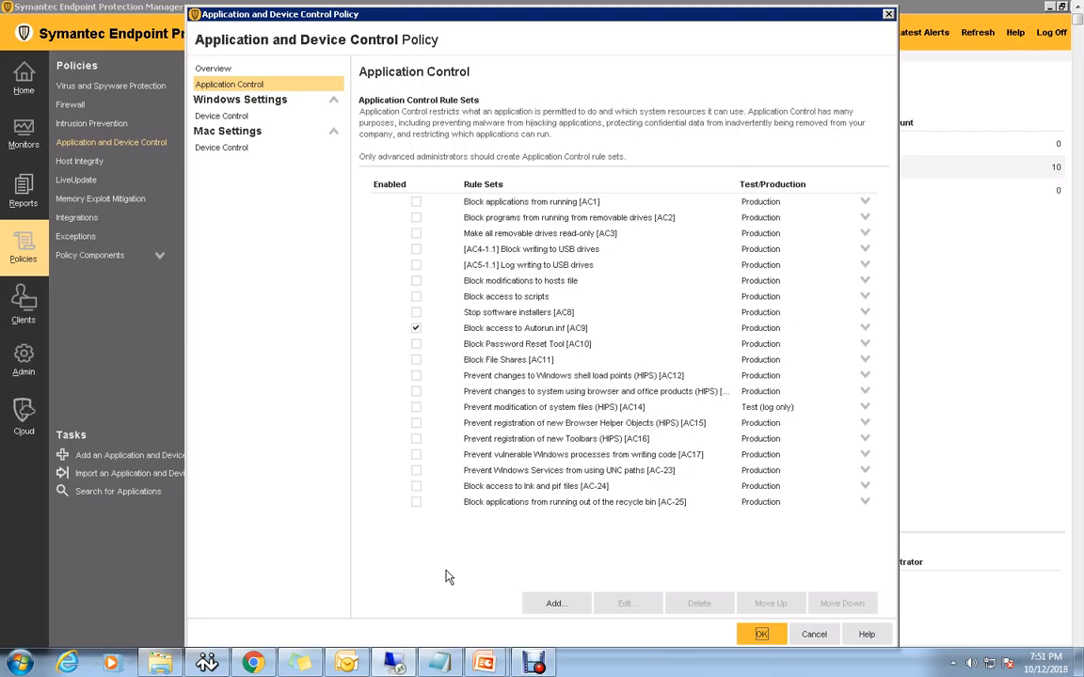
pyautogui.click(509, 332)
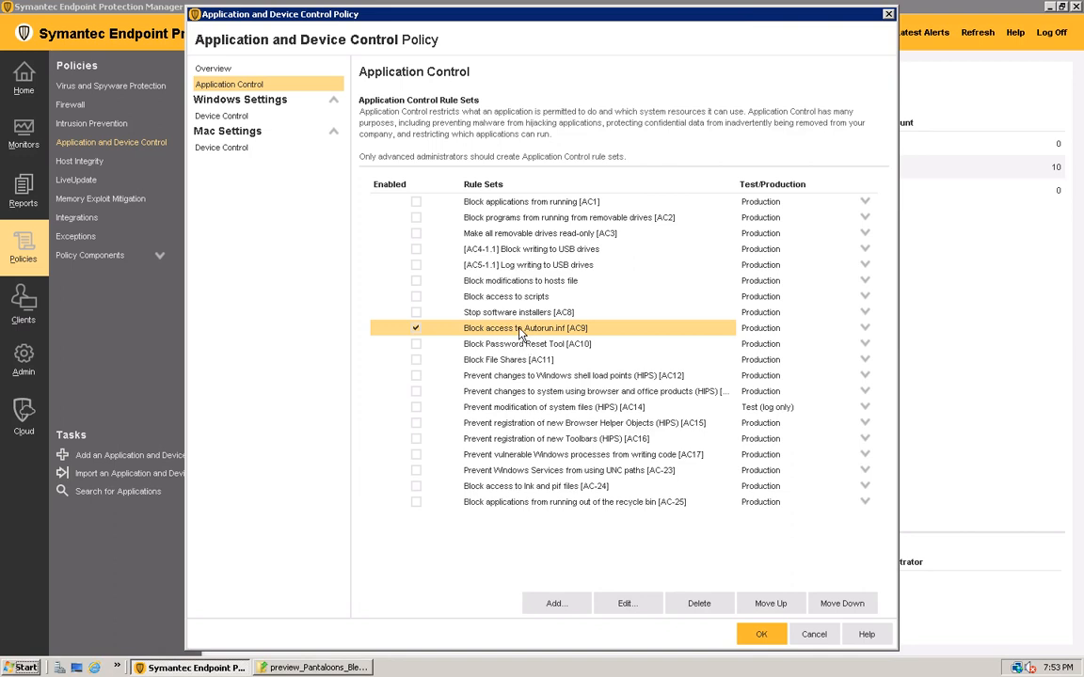
pyautogui.rightClick(539, 333)
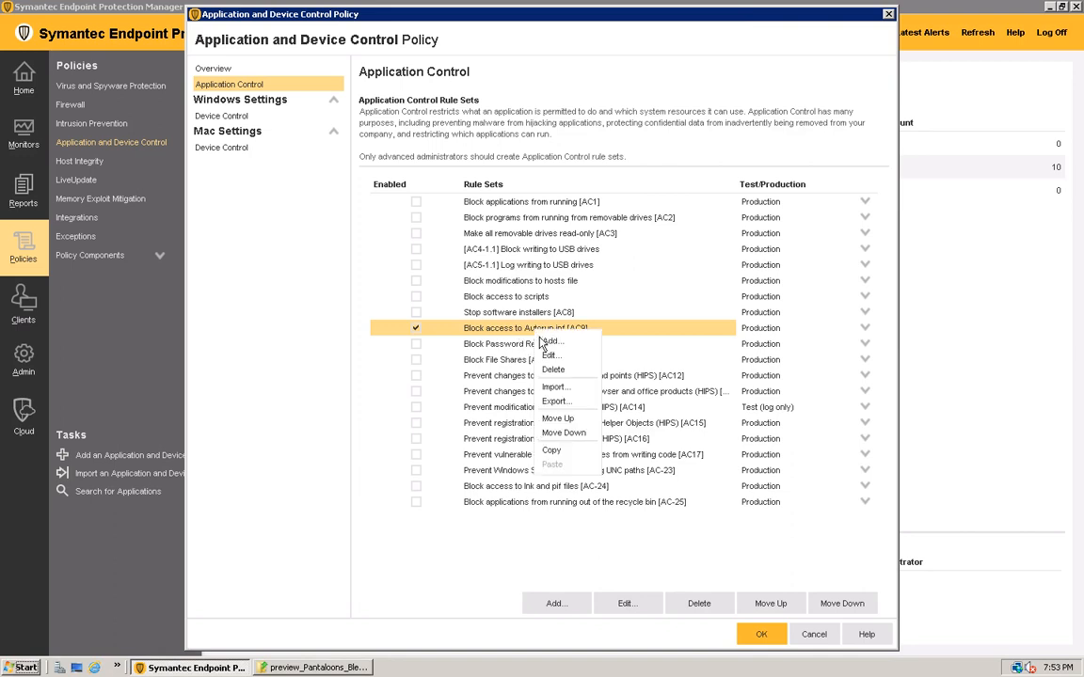
pyautogui.click(549, 355)
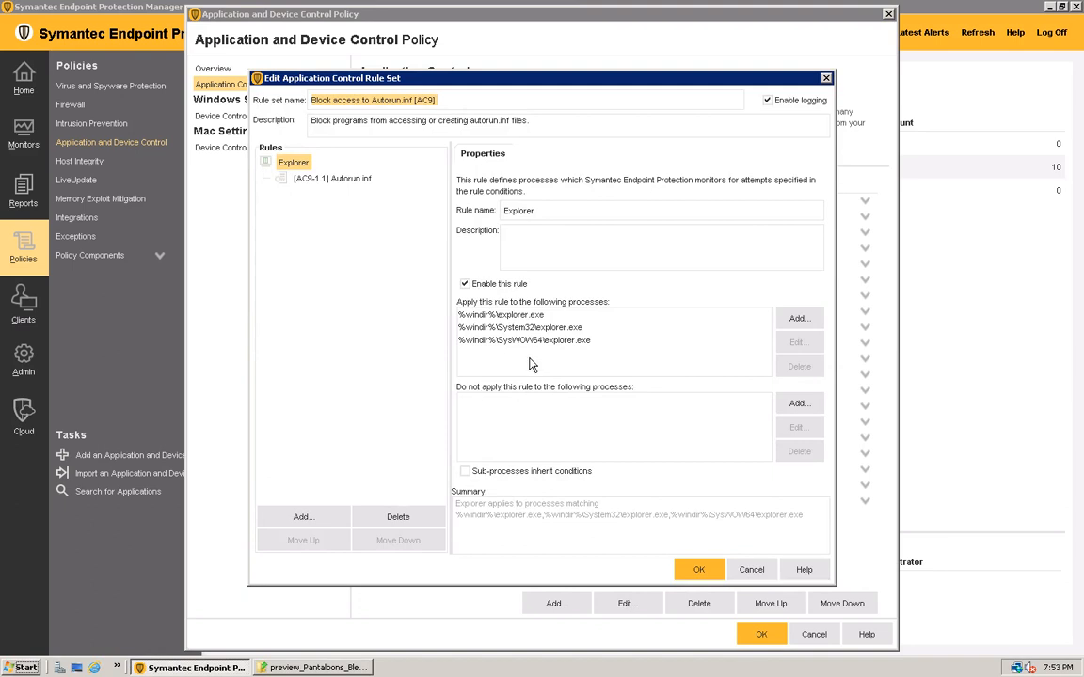
# Step: View the empty process definition form for the Explorer rule, and leave the Block access to Autorun.inf [AC9] rule set without changes
pyautogui.click(799, 317)
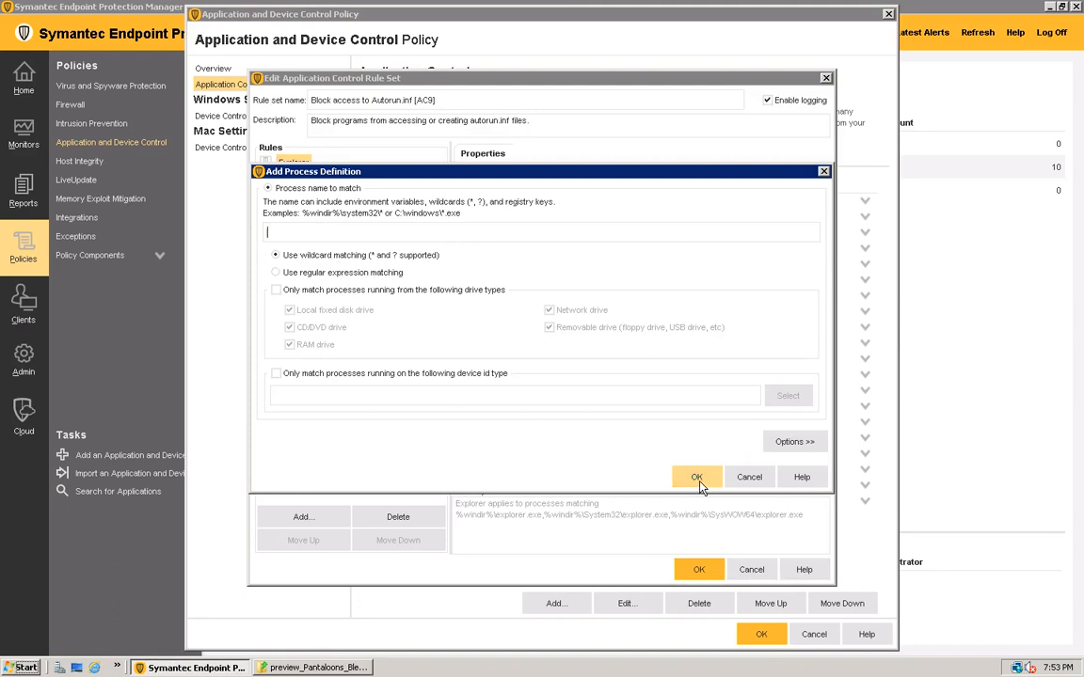
pyautogui.click(750, 477)
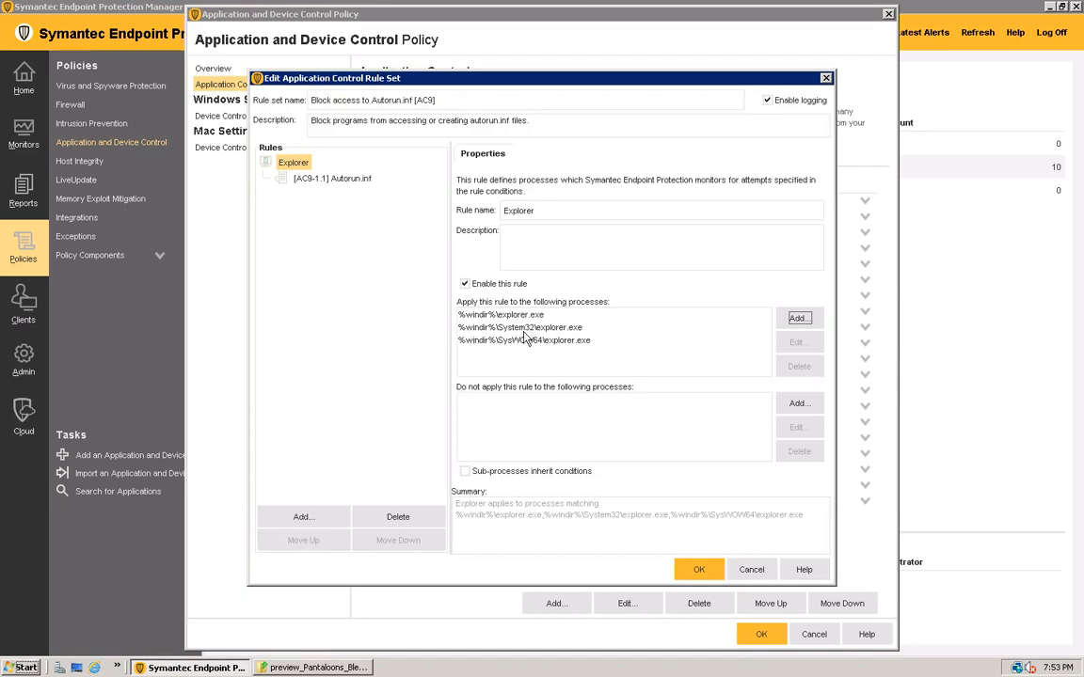
pyautogui.click(764, 574)
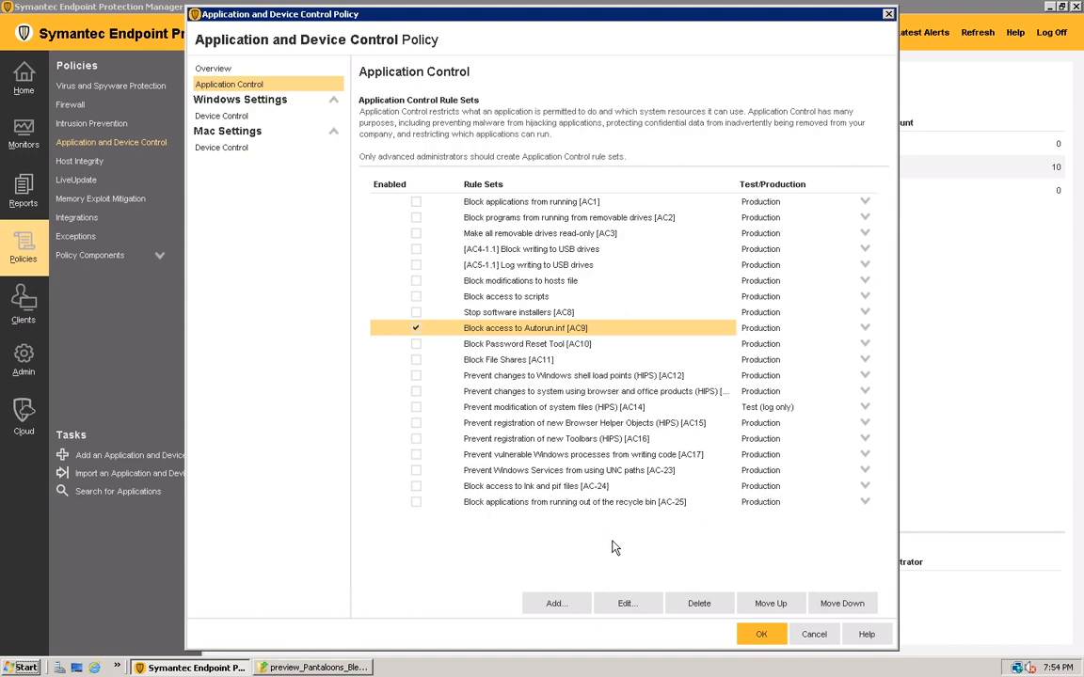
# Step: Start a new application control rule set, and switch to the PowerPoint slide show to display the Spam Control Policy slide
pyautogui.click(556, 606)
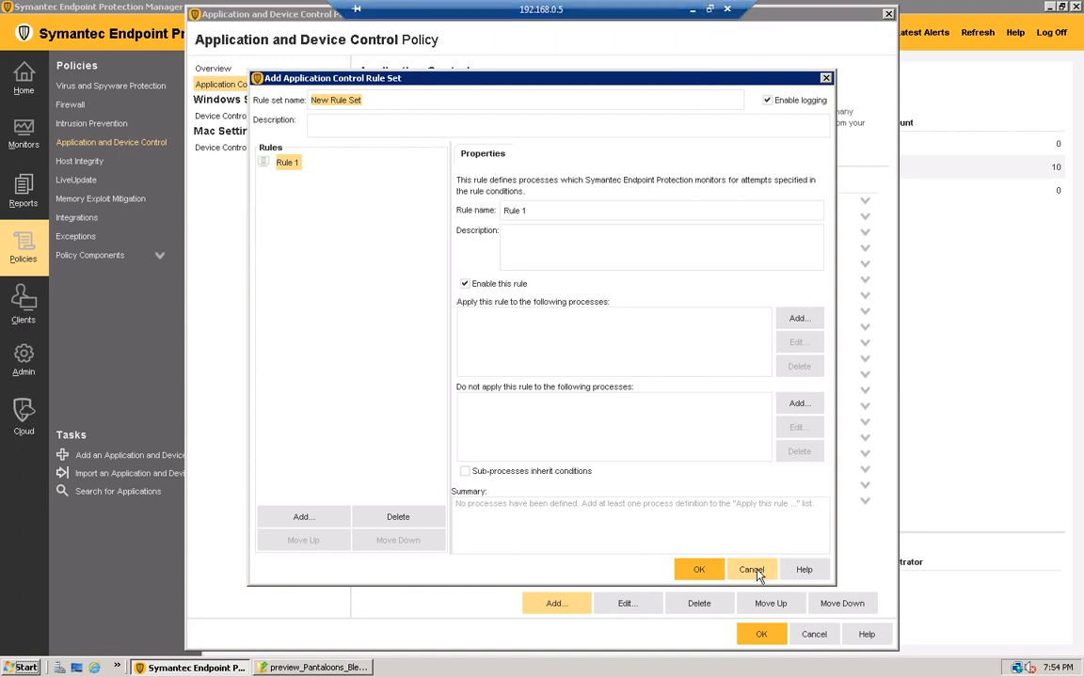
pyautogui.click(709, 8)
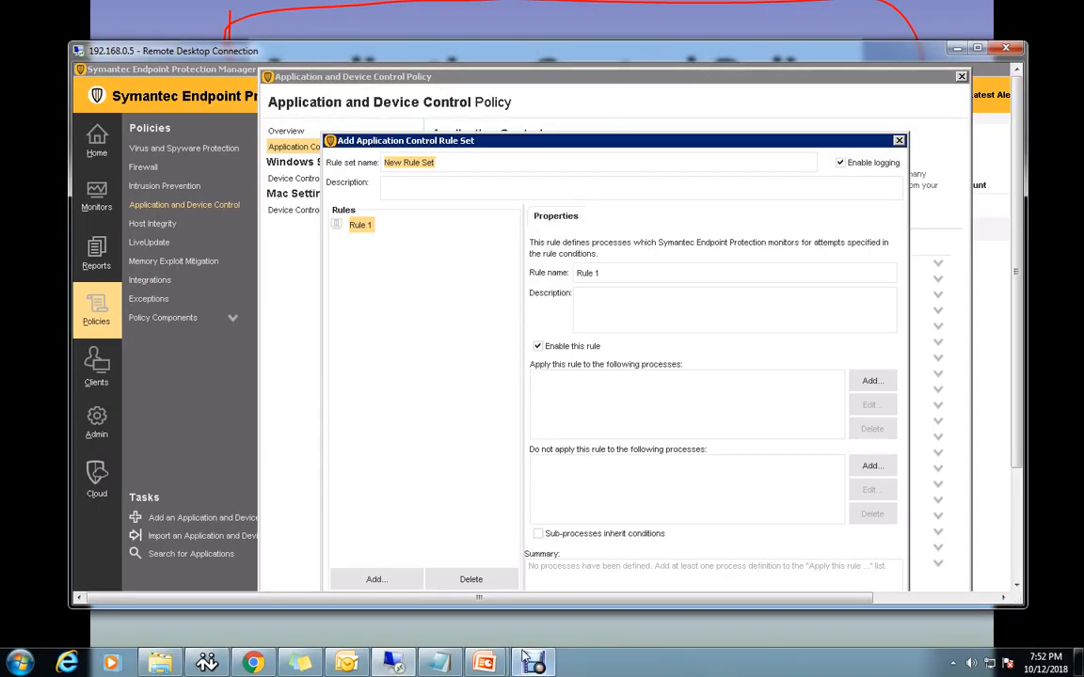
pyautogui.moveTo(484, 662)
pyautogui.click(494, 538)
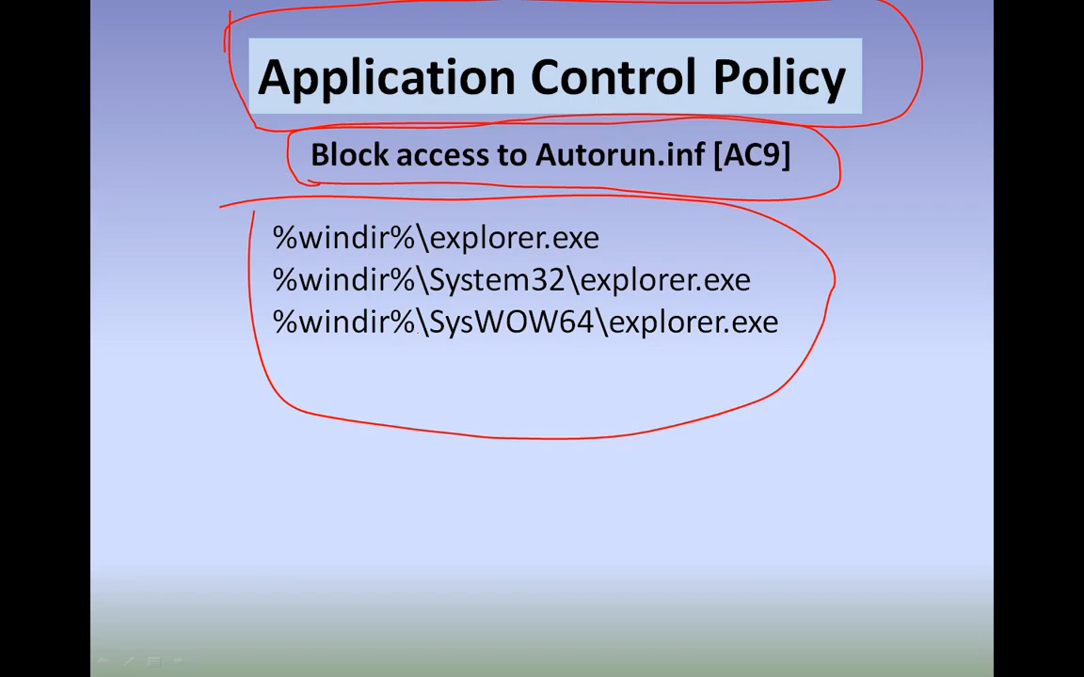
pyautogui.press('Right')
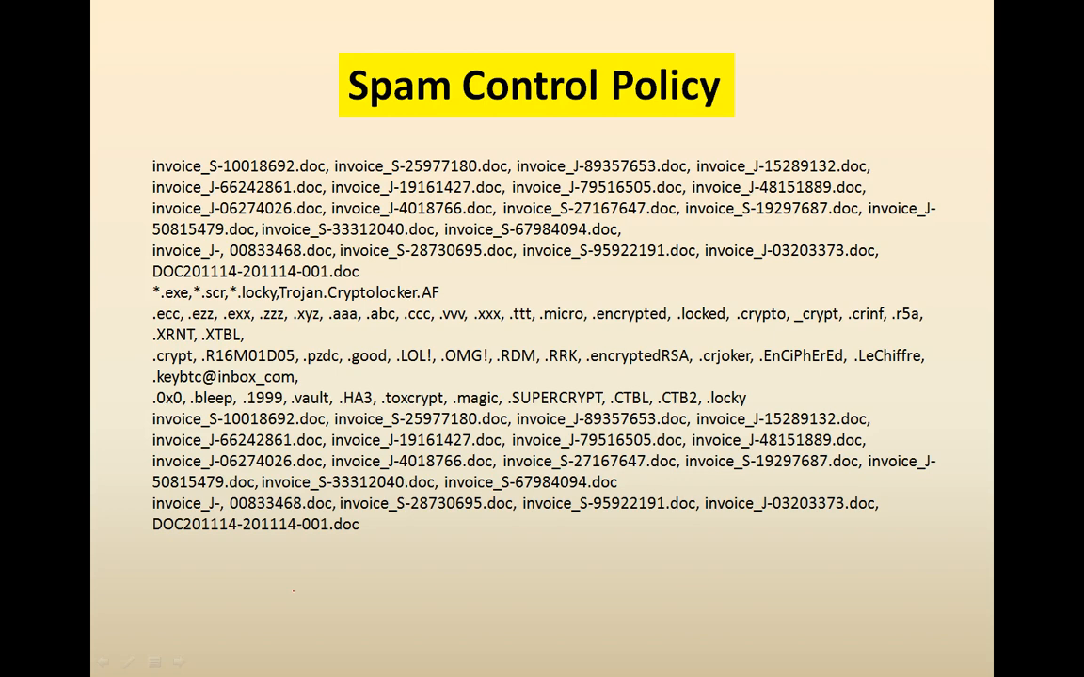
# Step: Open slide 3 in the PowerPoint editor and select its title text, Spam Control Policy
pyautogui.press('super')
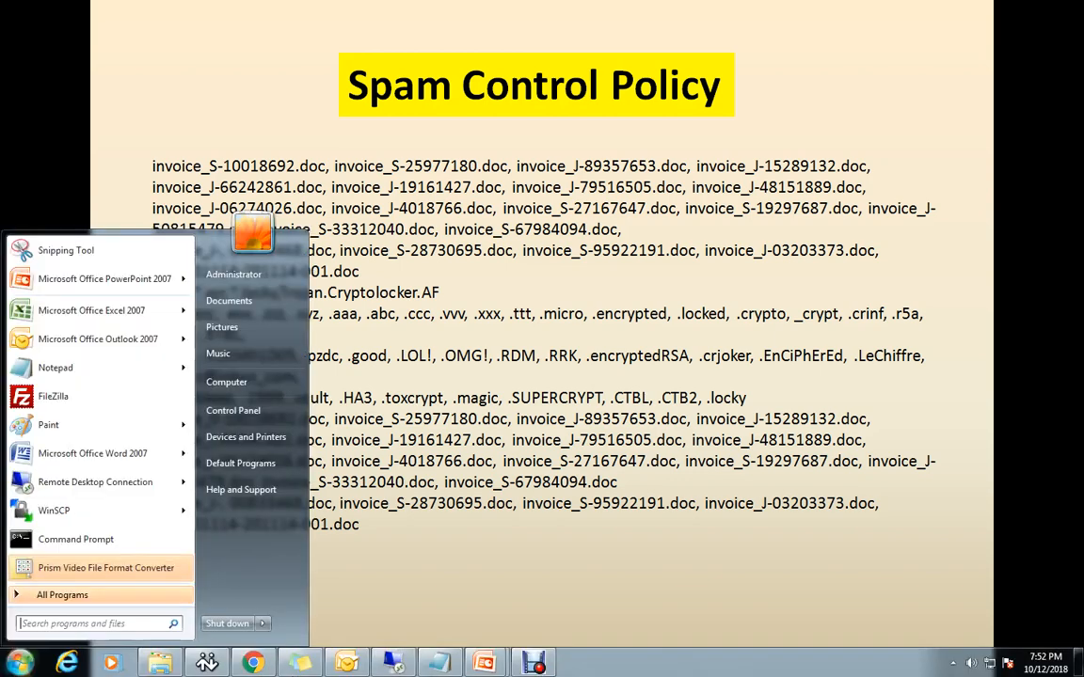
pyautogui.click(481, 664)
pyautogui.click(479, 621)
pyautogui.click(83, 395)
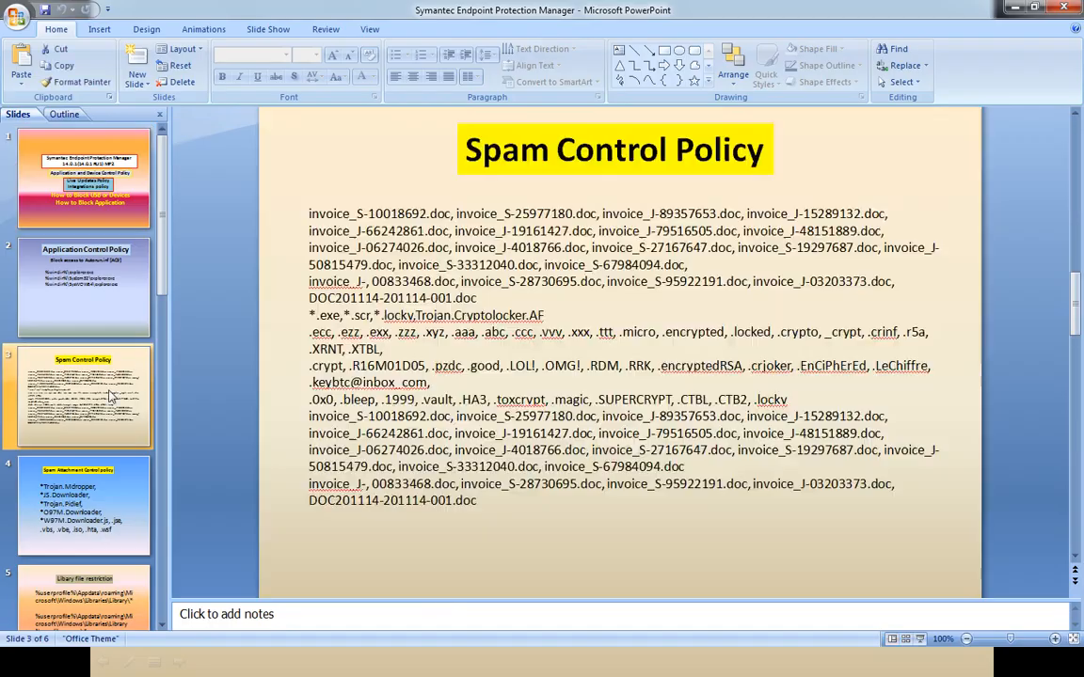
pyautogui.click(513, 147)
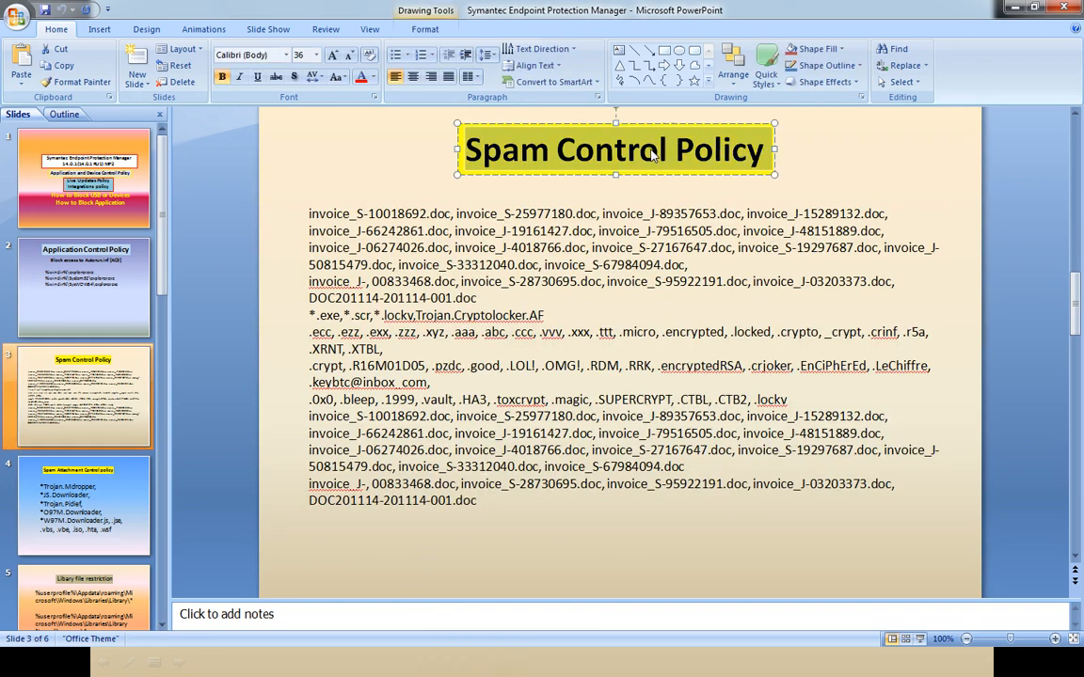
# Step: Return to Symantec Endpoint Protection Manager and try to add a process definition named Spam Control Policy to Rule 1
pyautogui.press('super')
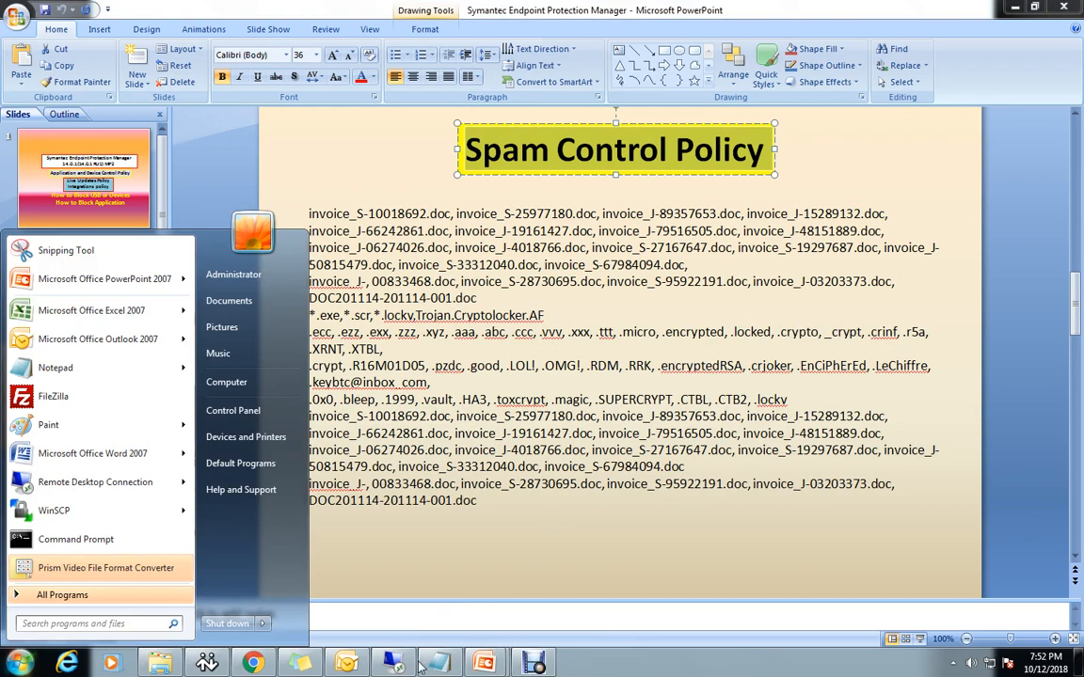
pyautogui.click(398, 659)
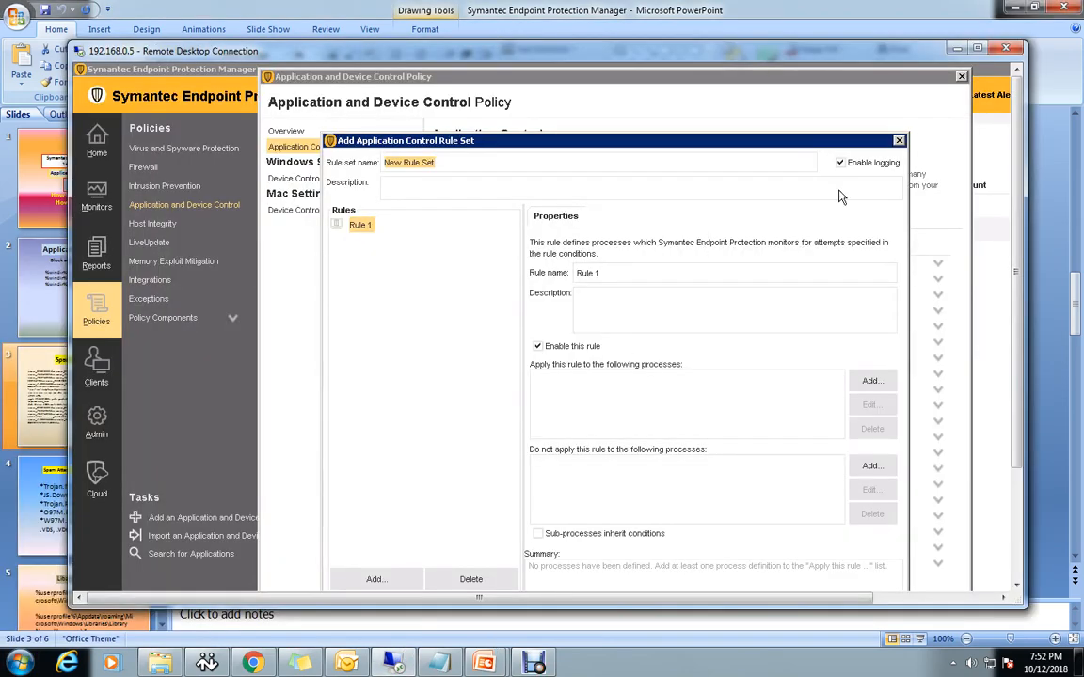
pyautogui.click(978, 48)
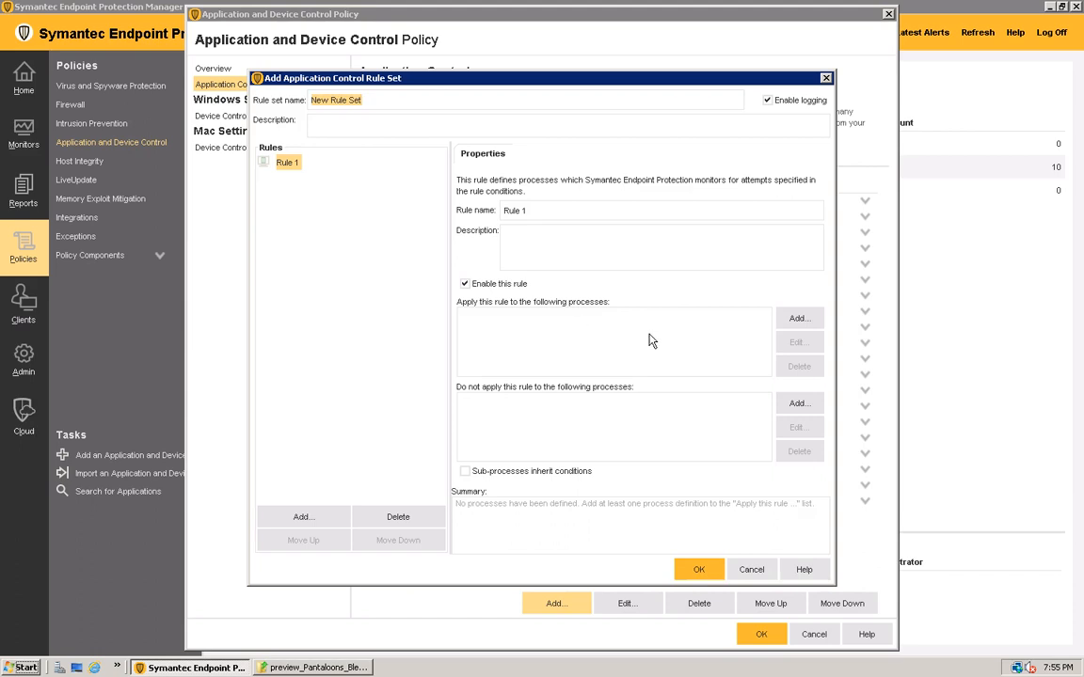
pyautogui.click(795, 322)
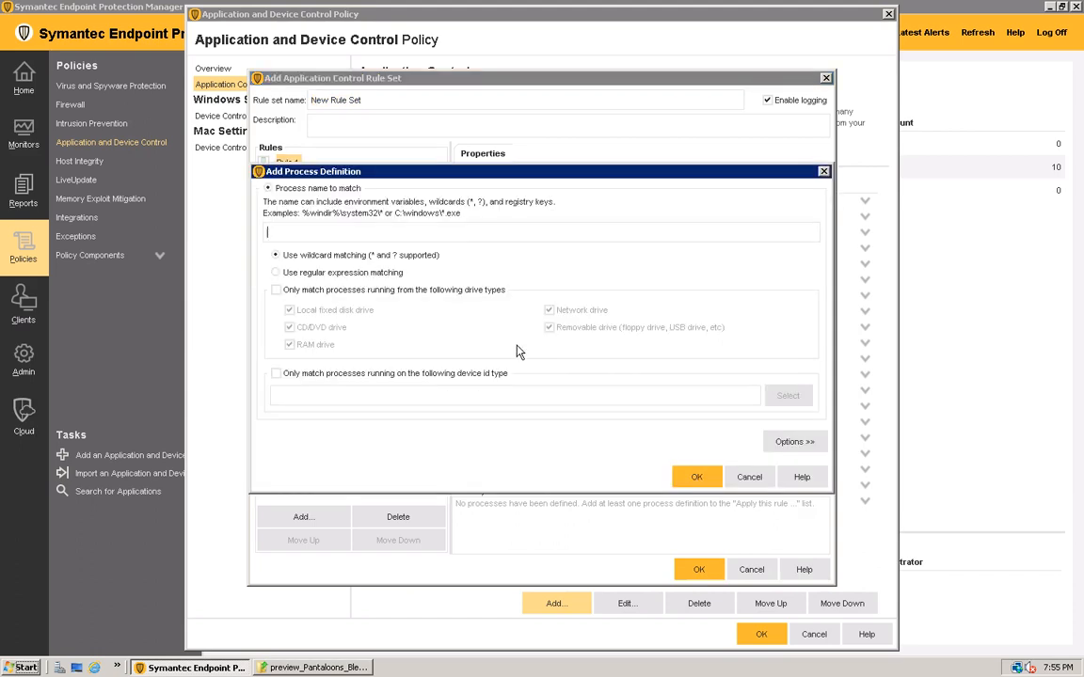
pyautogui.write('Spam Control Policy')
pyautogui.click(750, 478)
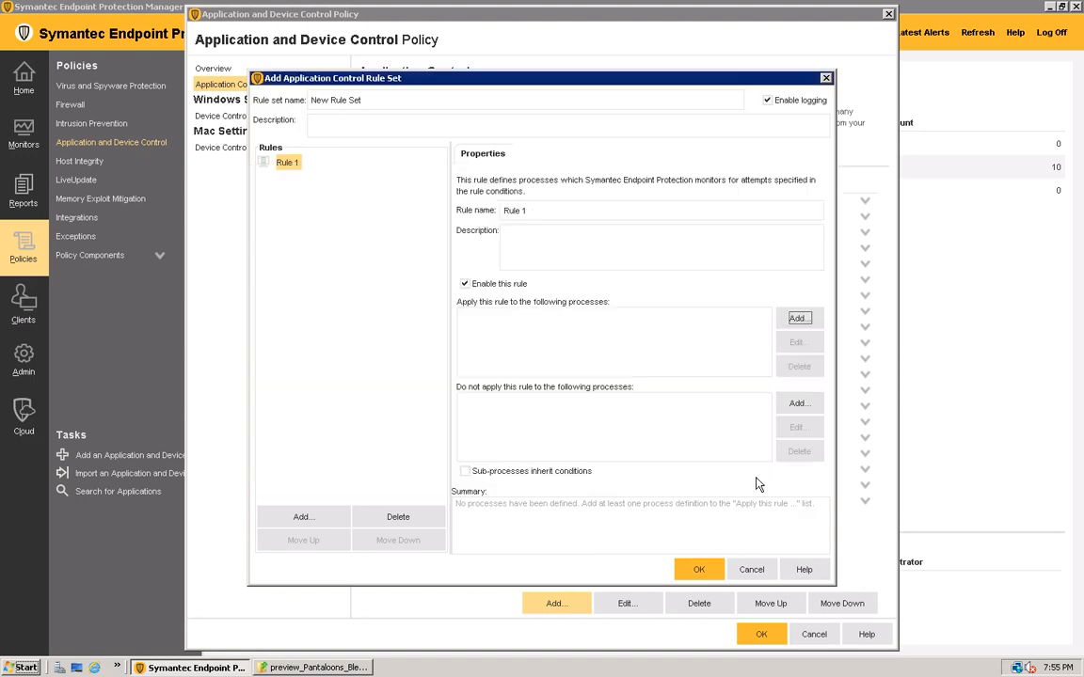
# Step: Name the new application control rule set Spam Control Policy
pyautogui.moveTo(539, 211); pyautogui.dragTo(505, 211)
pyautogui.moveTo(359, 101); pyautogui.dragTo(305, 104)
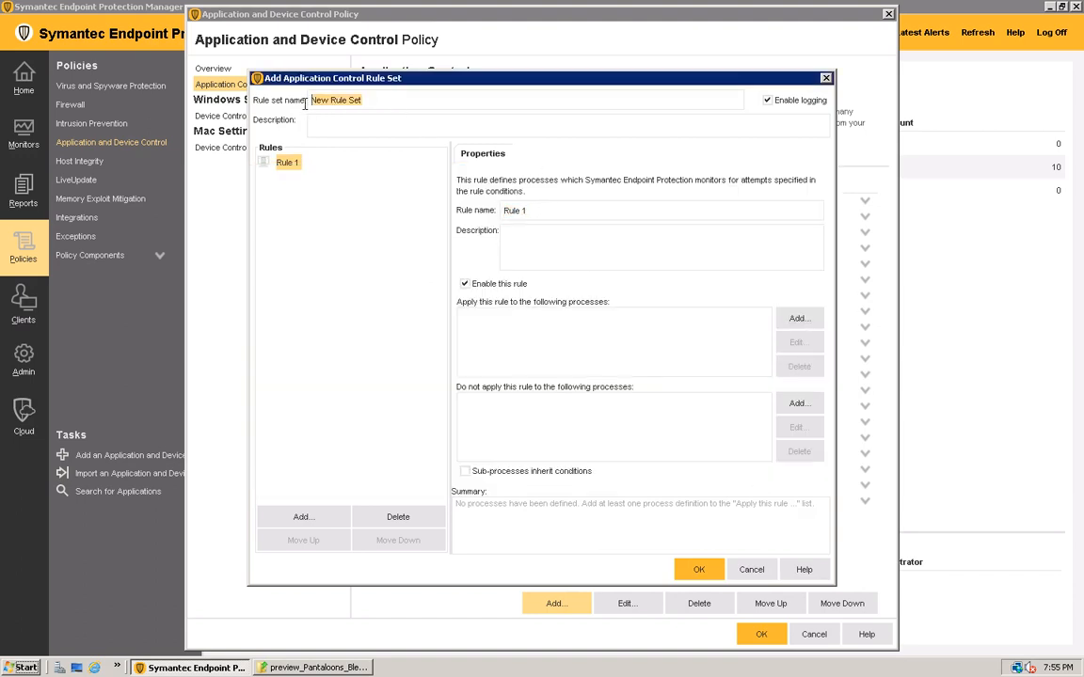
pyautogui.write('Spam Control Policy')
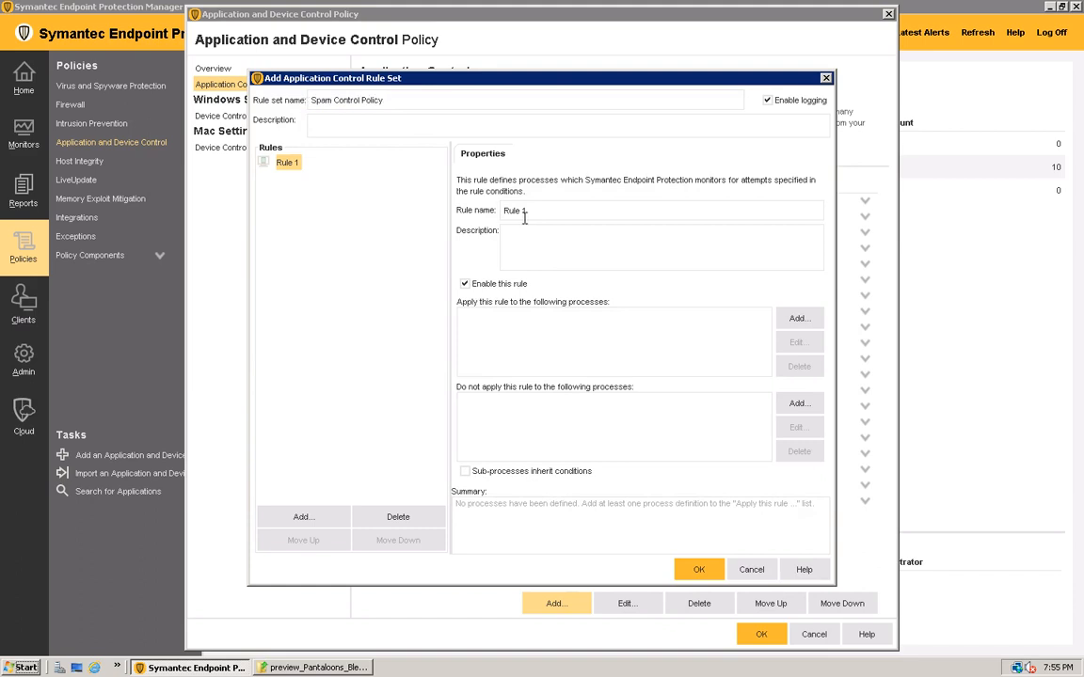
pyautogui.click(571, 242)
# Step: Try Spam Control Policy as the process name to match, clear it, and discard both the rule set and the new policy
pyautogui.click(797, 320)
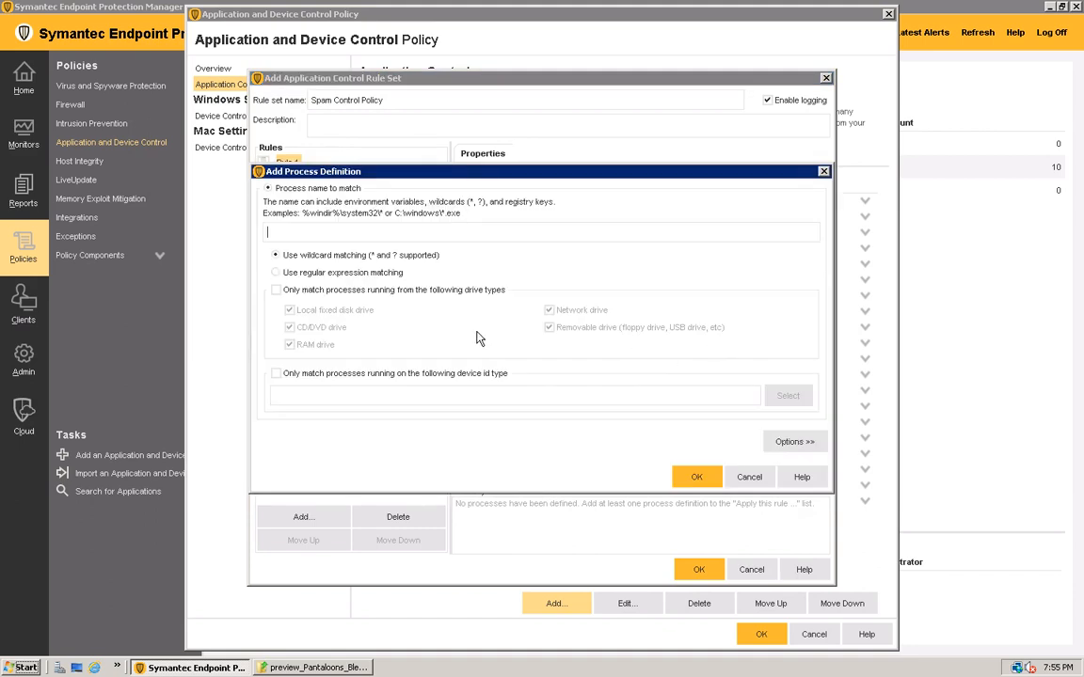
pyautogui.click(384, 236)
pyautogui.write('Spam Control Policy')
pyautogui.press('BackSpace')
pyautogui.press('BackSpace')
pyautogui.press('BackSpace')
pyautogui.press('BackSpace')
pyautogui.press('BackSpace')
pyautogui.press('BackSpace')
pyautogui.press('BackSpace')
pyautogui.press('BackSpace')
pyautogui.press('BackSpace')
pyautogui.press('BackSpace')
pyautogui.press('BackSpace')
pyautogui.press('BackSpace')
pyautogui.press('BackSpace')
pyautogui.press('BackSpace')
pyautogui.press('BackSpace')
pyautogui.press('BackSpace')
pyautogui.press('BackSpace')
pyautogui.press('BackSpace')
pyautogui.press('BackSpace')
pyautogui.click(750, 477)
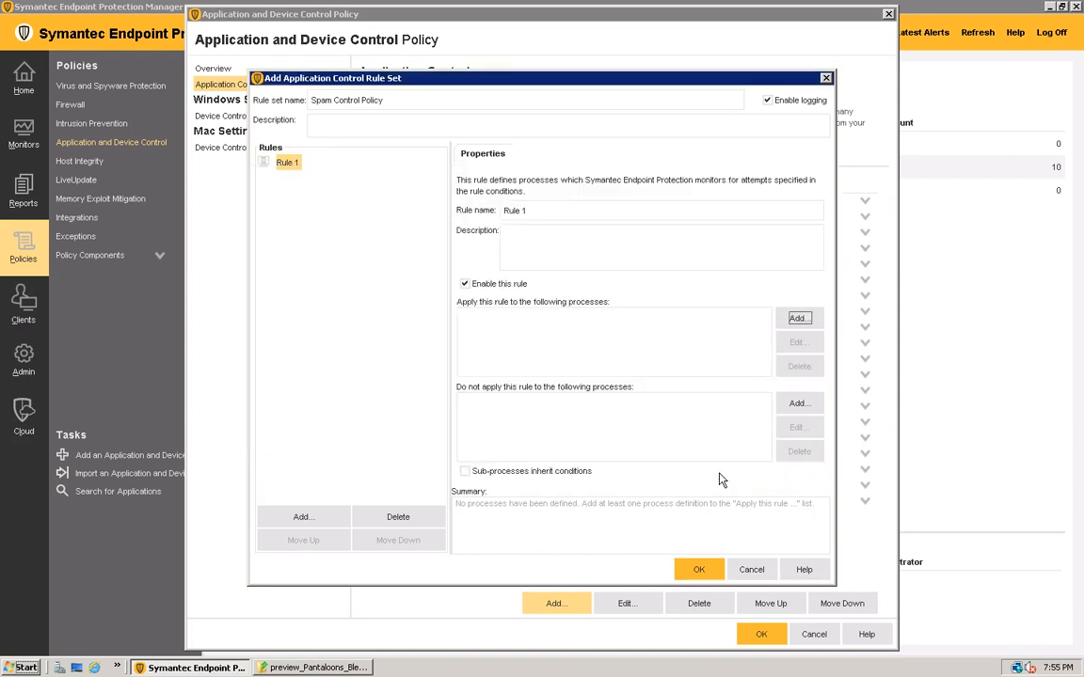
pyautogui.click(751, 571)
pyautogui.click(814, 634)
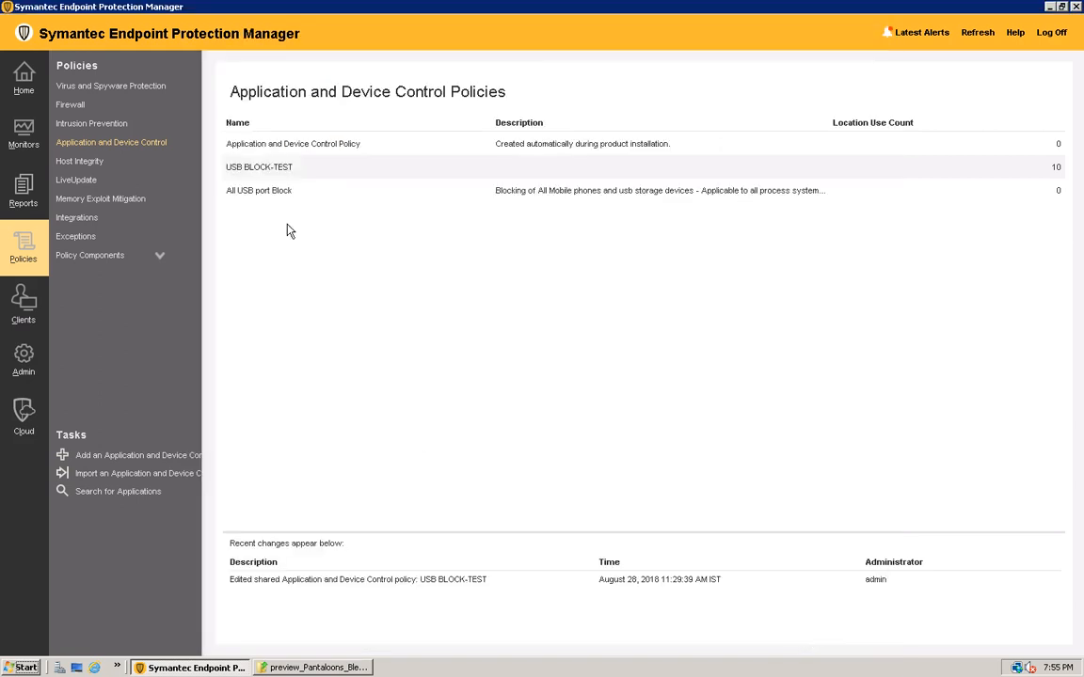
# Step: Examine the process list of the Spam control Policy rule set in the USB BLOCK-TEST policy, and close the policy without saving
pyautogui.rightClick(272, 170)
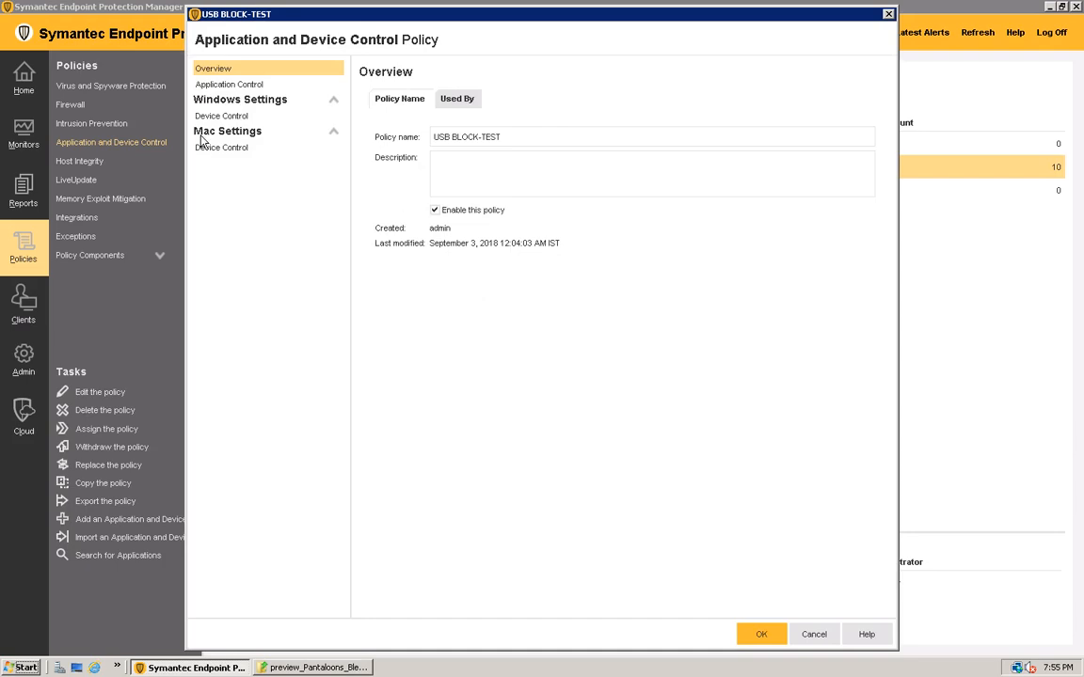
pyautogui.click(210, 84)
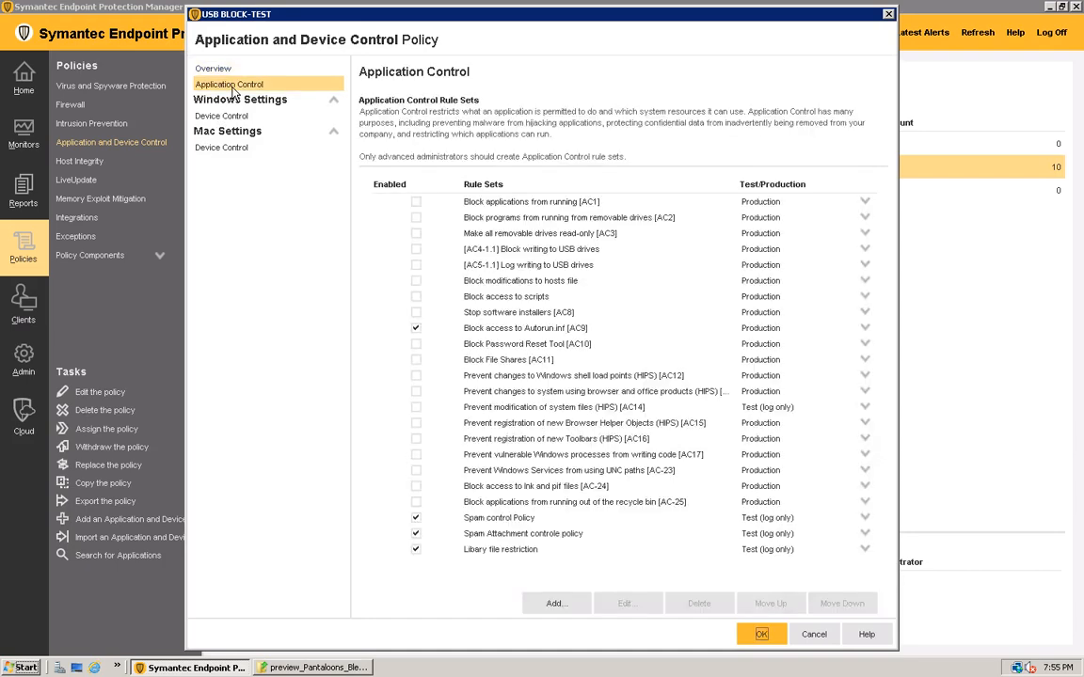
pyautogui.doubleClick(513, 523)
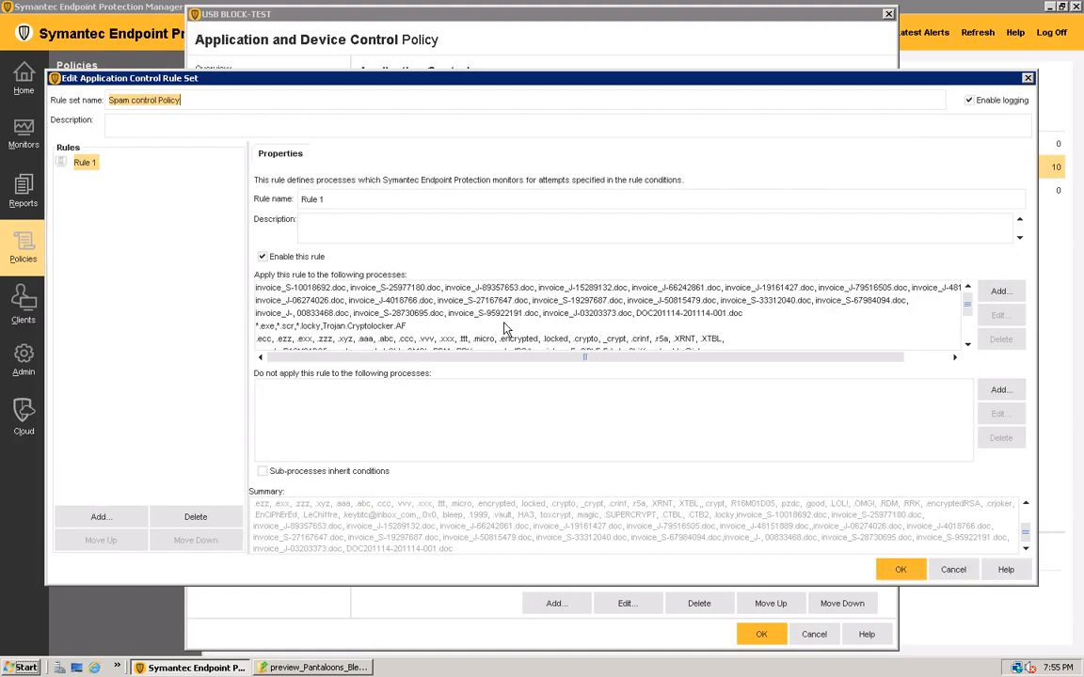
pyautogui.scroll(-2, 505, 326)
pyautogui.click(505, 326)
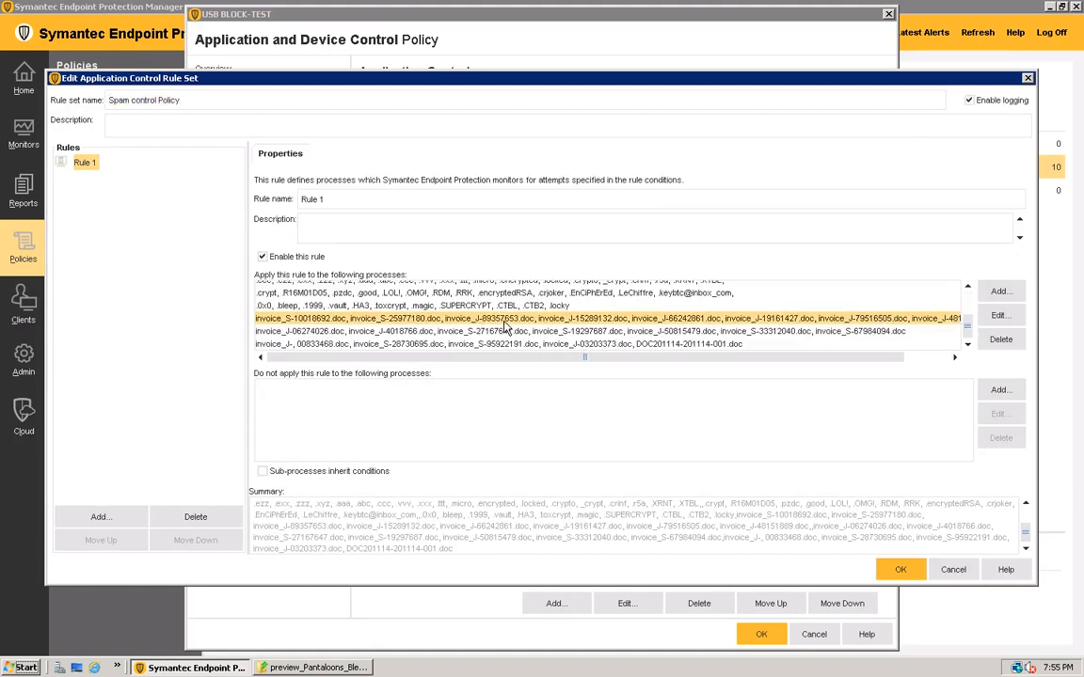
pyautogui.hotkey('ctrl', 'a')
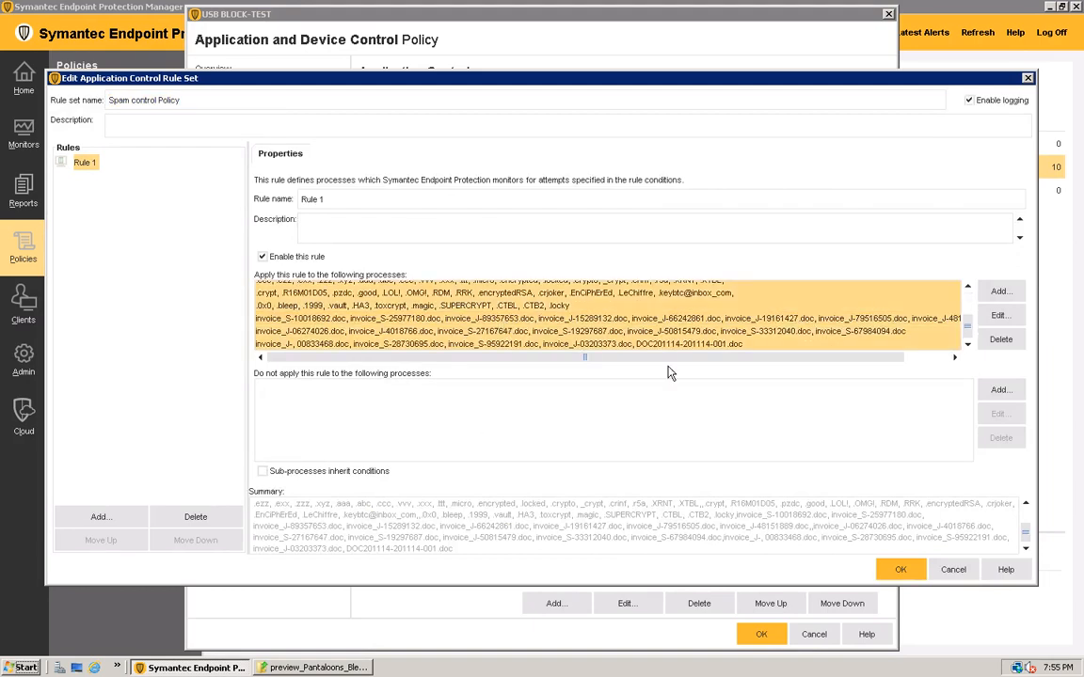
pyautogui.click(901, 569)
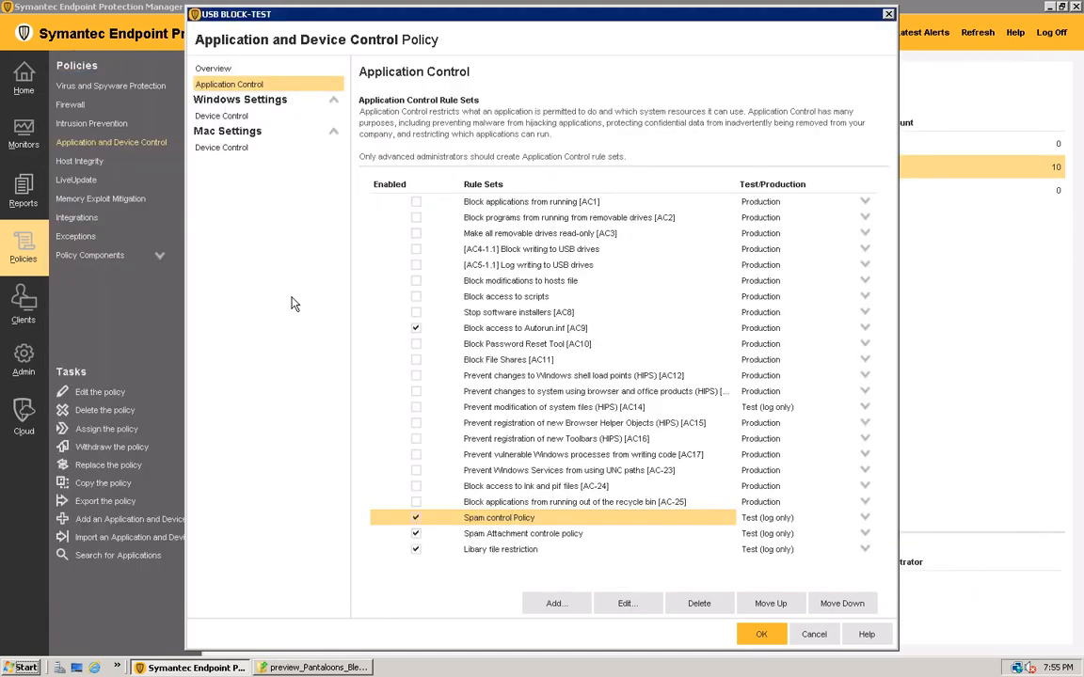
pyautogui.click(814, 633)
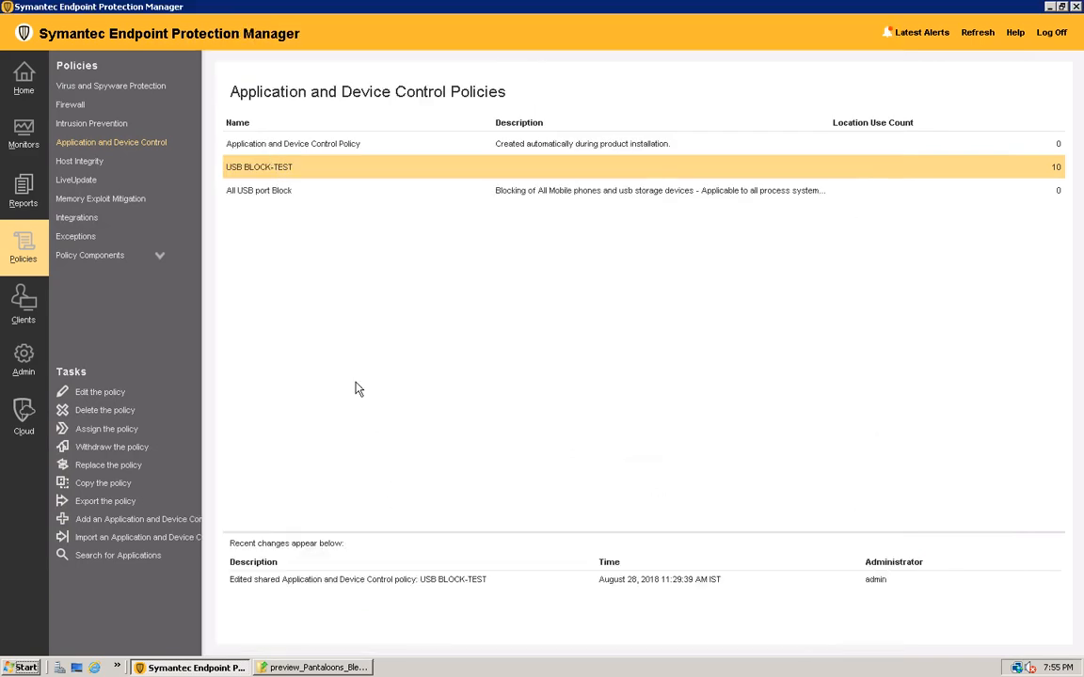
# Step: Create another Application and Device Control policy and show its Application Control rule sets
pyautogui.rightClick(287, 312)
pyautogui.click(303, 321)
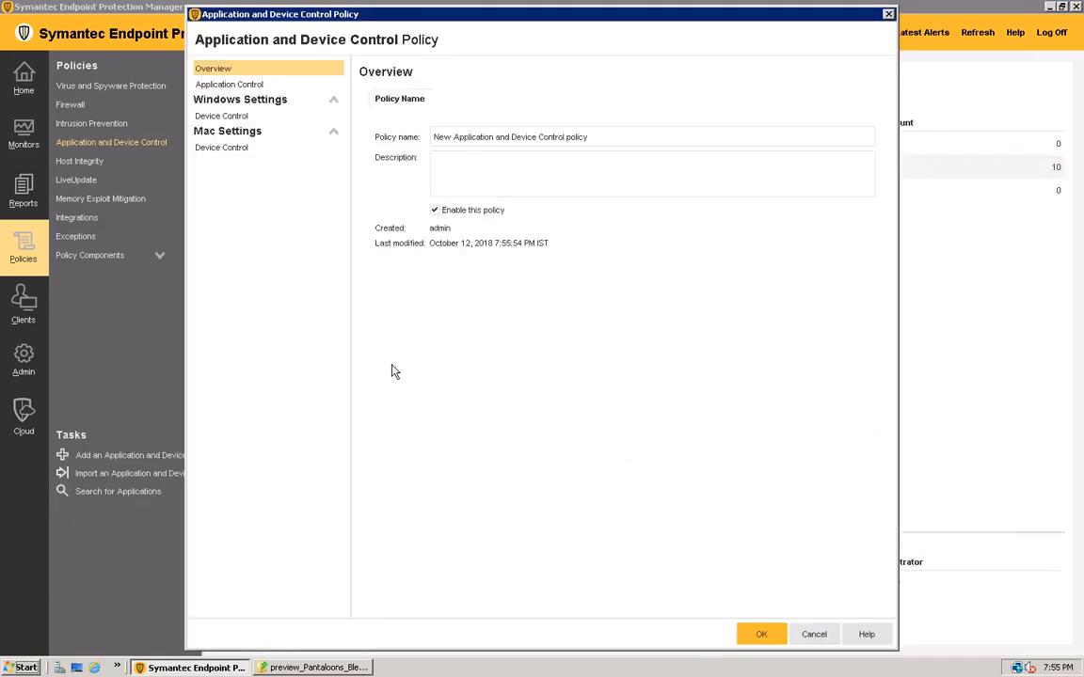
pyautogui.click(230, 85)
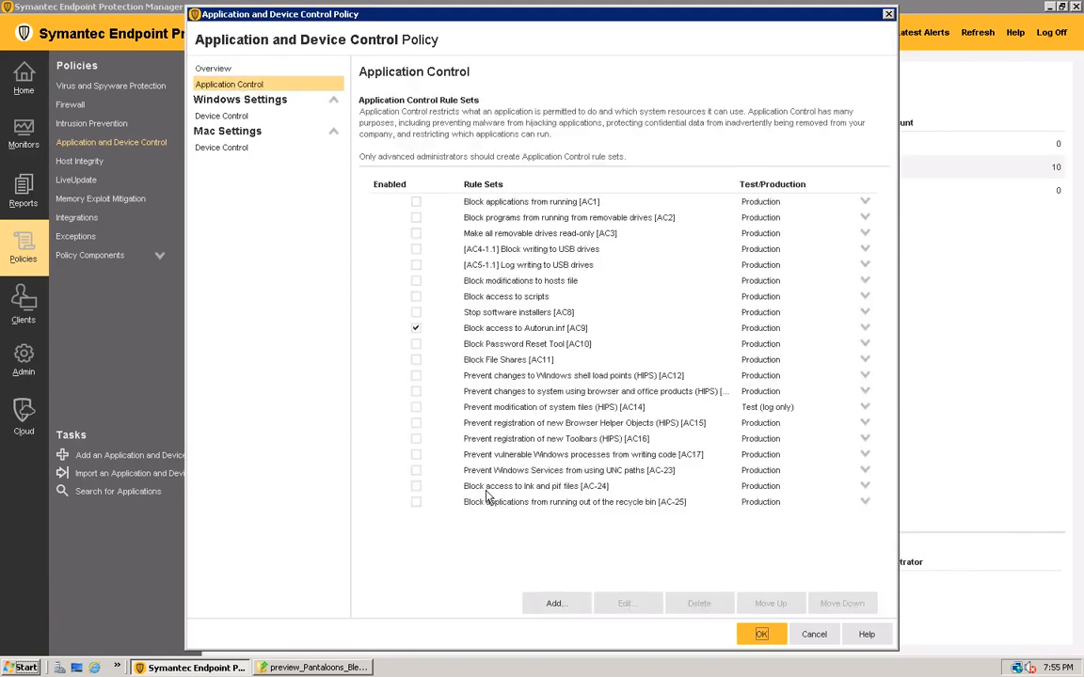
# Step: Add an application control rule set named Spam Control and open a new process definition for Rule 1
pyautogui.click(554, 603)
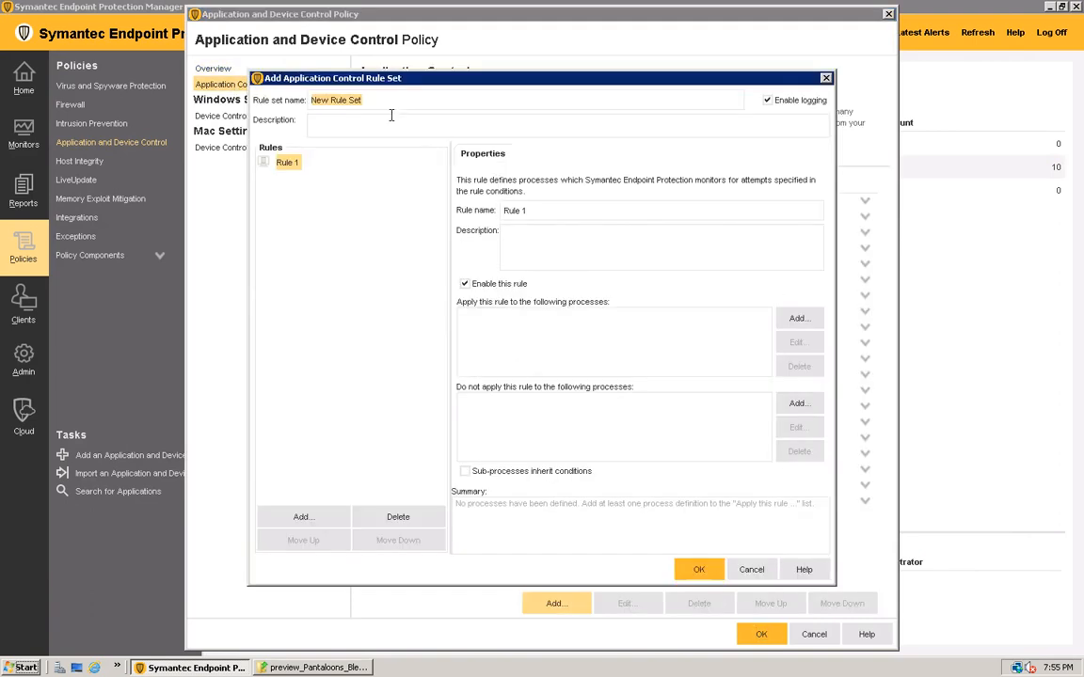
pyautogui.write('Spam Control')
pyautogui.click(798, 318)
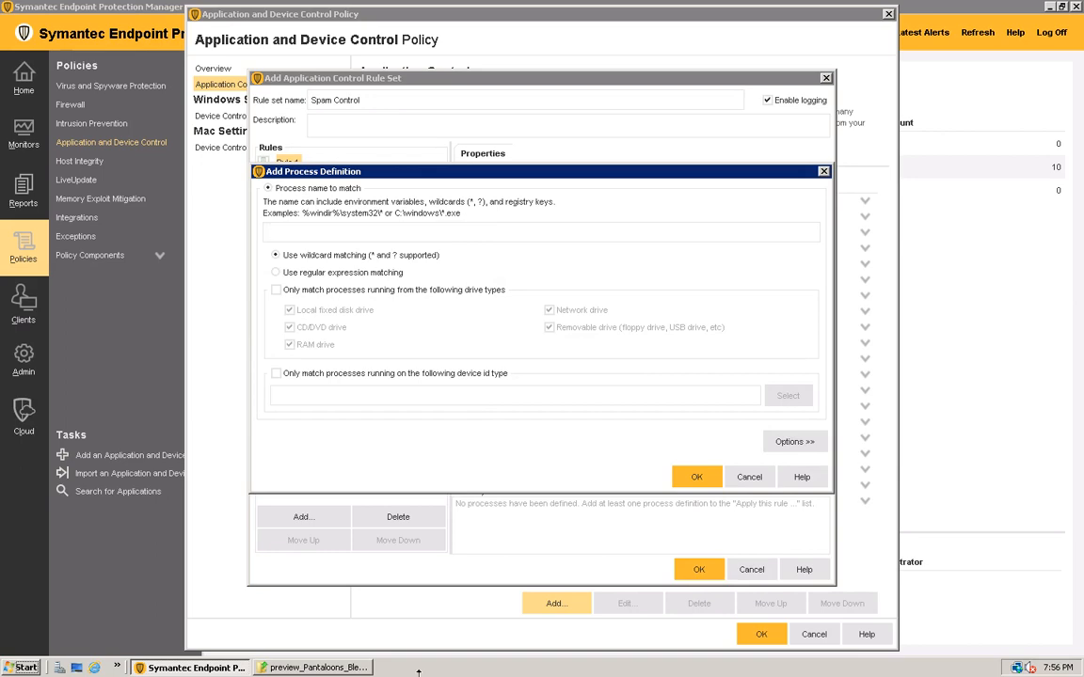
# Step: Switch to PowerPoint and copy the whole process list from the Spam Control Policy slide
pyautogui.click(637, 7)
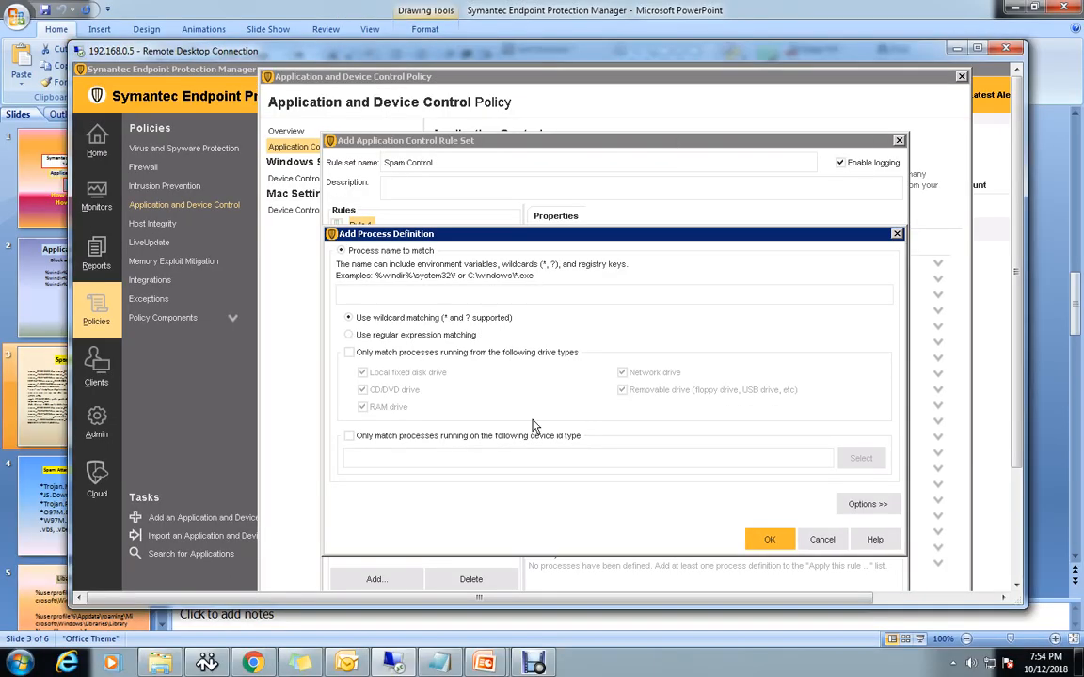
pyautogui.moveTo(483, 663)
pyautogui.click(382, 538)
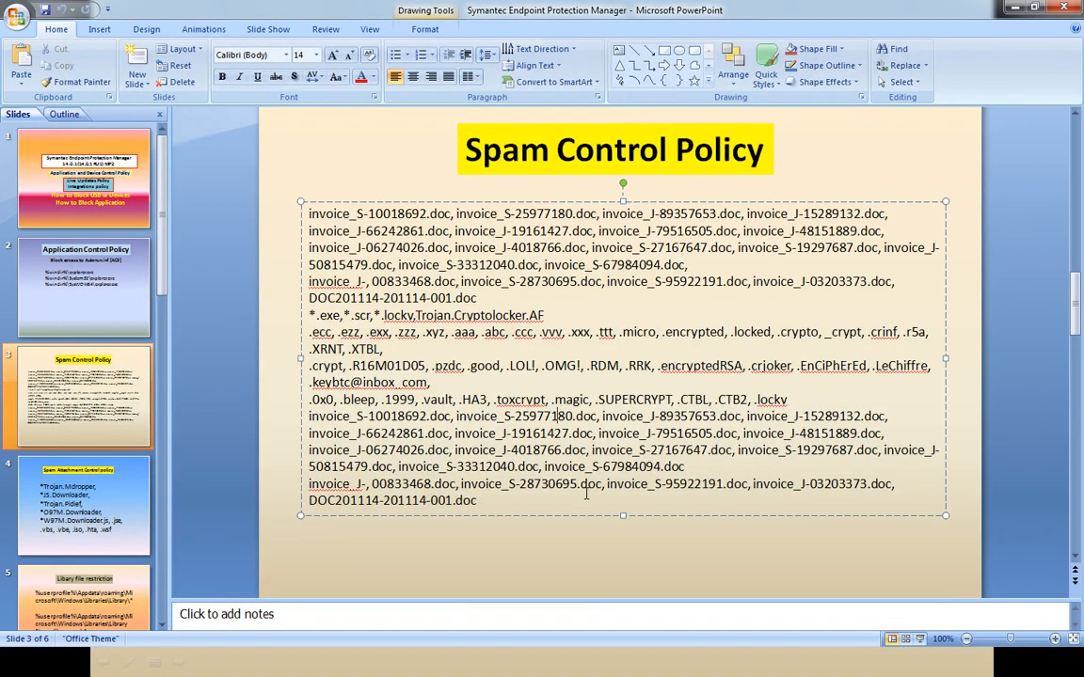
pyautogui.hotkey('ctrl', 'a')
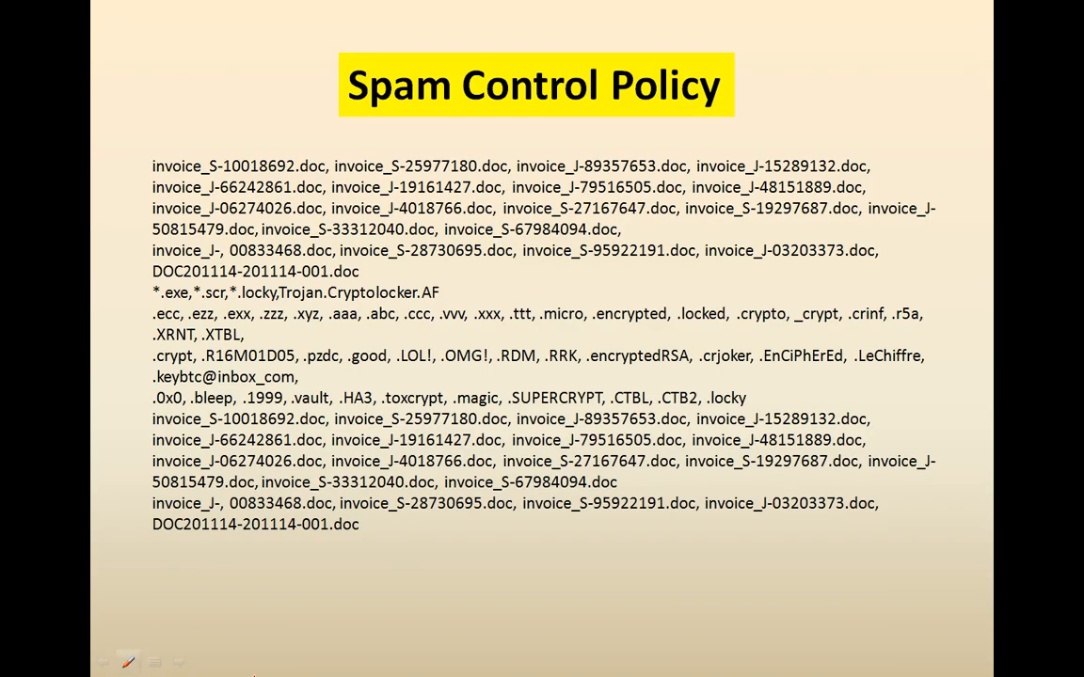
# Step: Leave the slide show and bring up the Notepad document with the process list on the remote server
pyautogui.press('super')
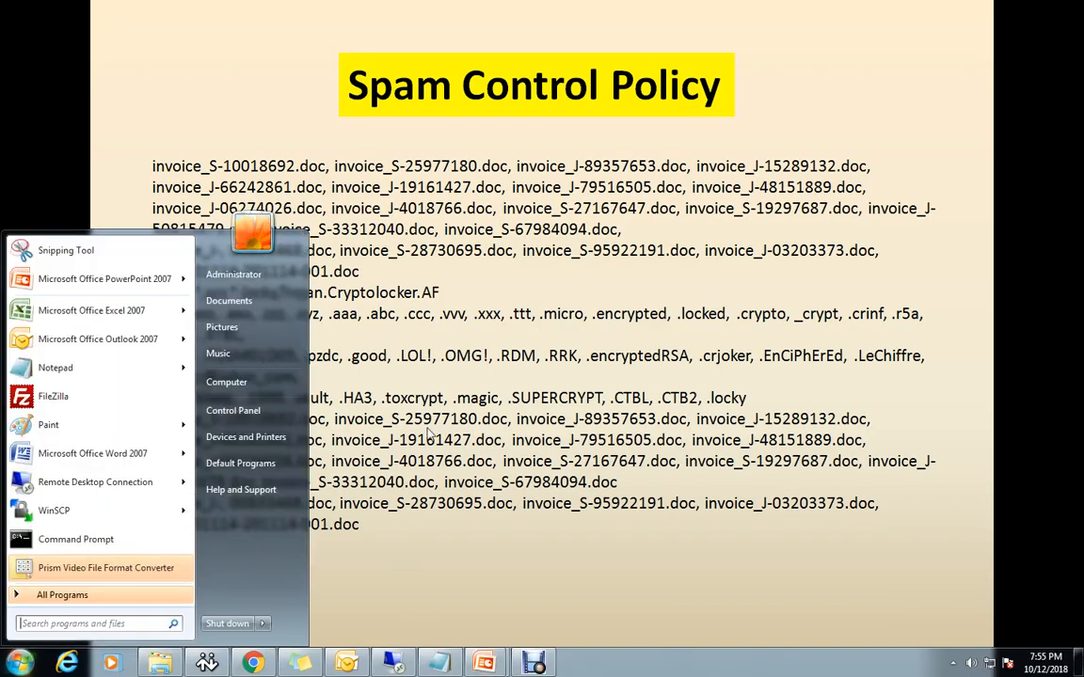
pyautogui.click(440, 663)
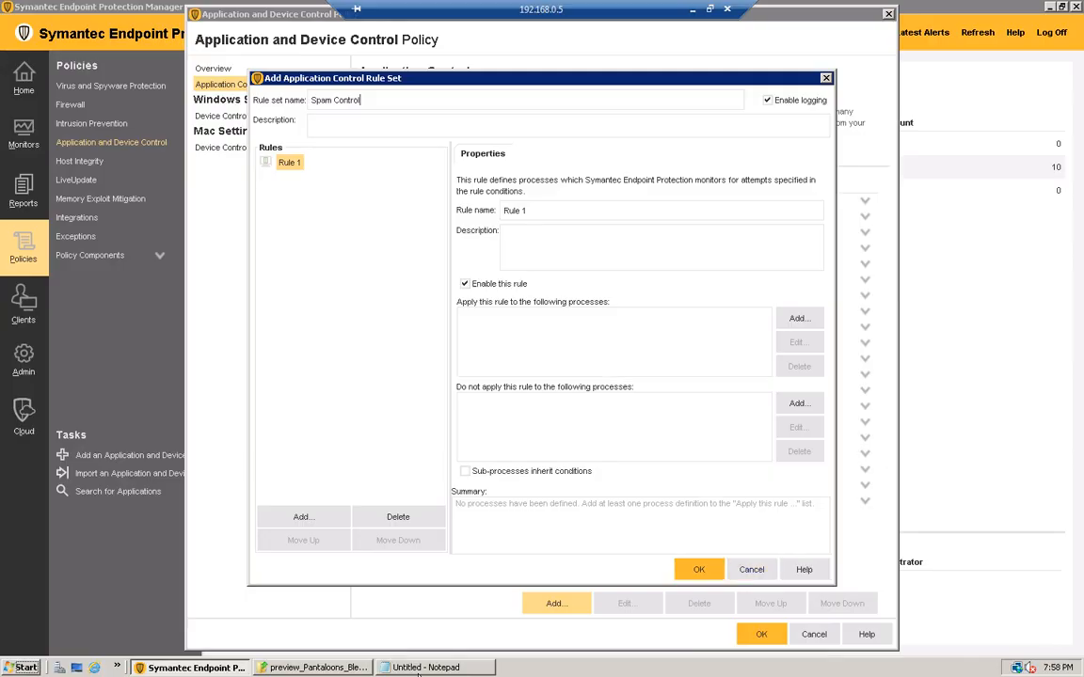
pyautogui.click(420, 668)
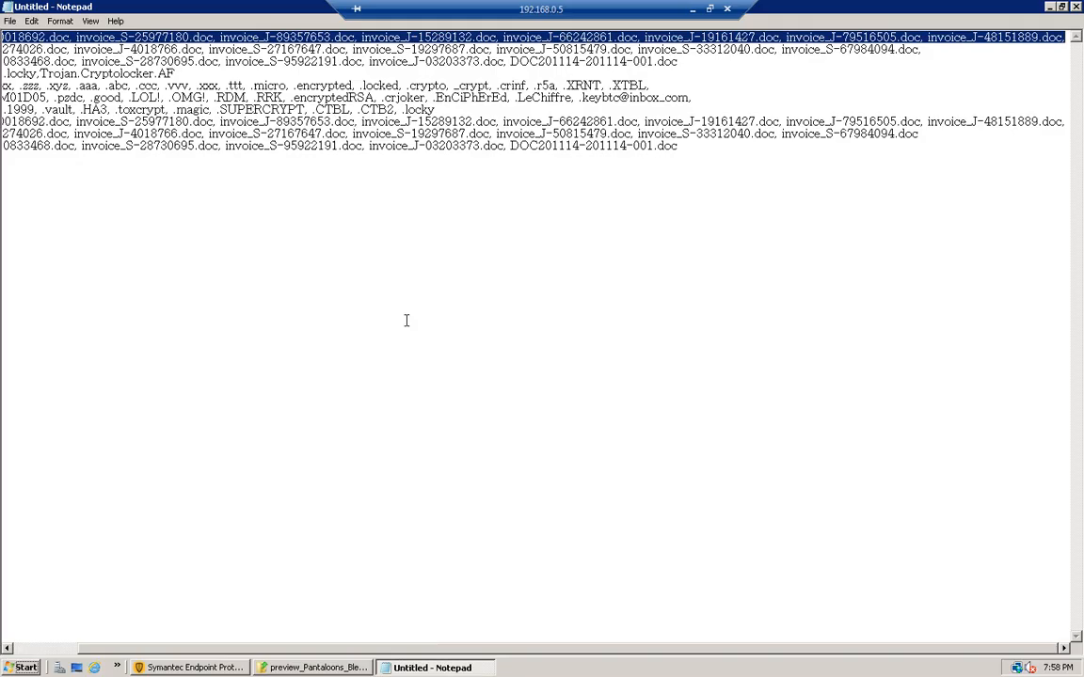
pyautogui.click(444, 350)
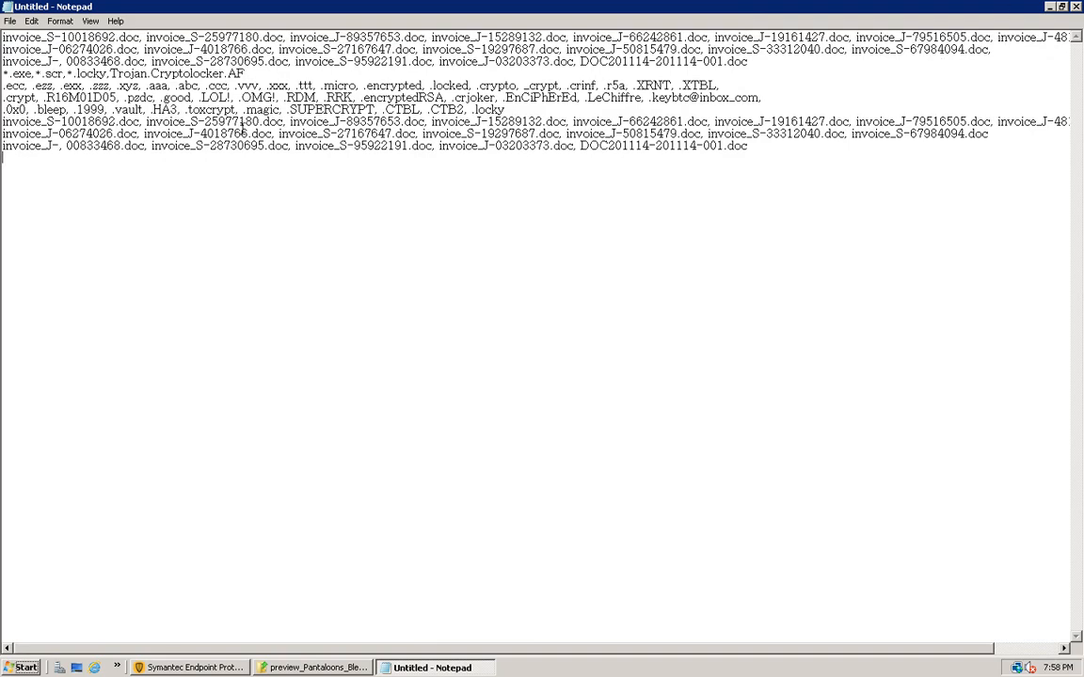
# Step: Set the Notepad font size to 8, keeping the Batang Regular font
pyautogui.click(62, 22)
pyautogui.click(84, 50)
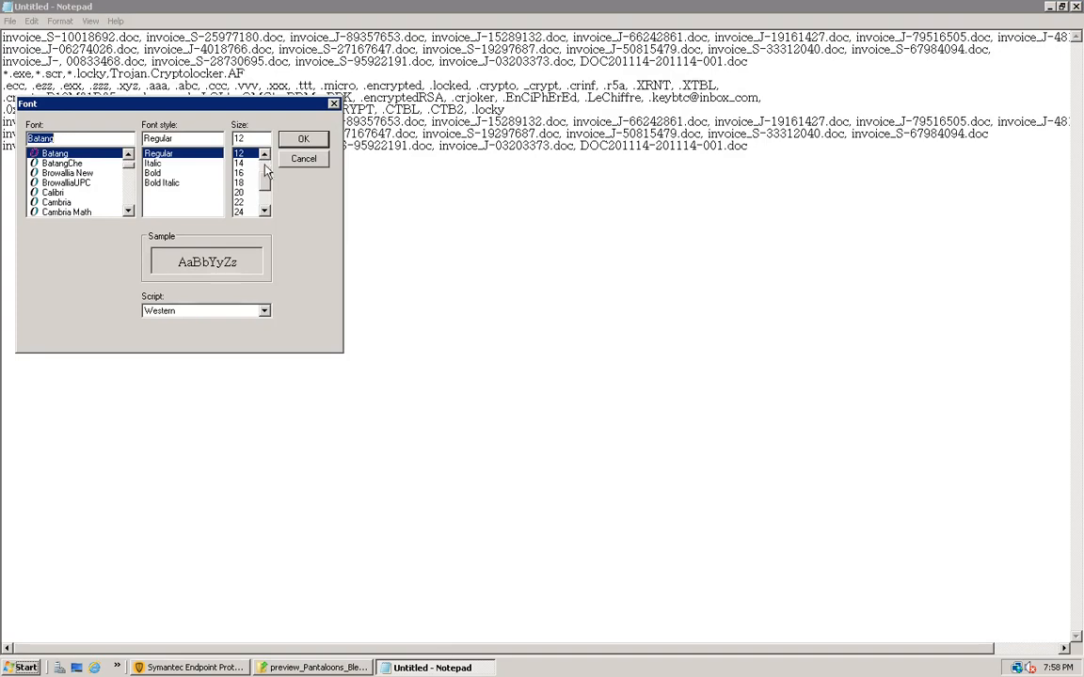
pyautogui.moveTo(265, 177); pyautogui.dragTo(264, 172)
pyautogui.click(244, 157)
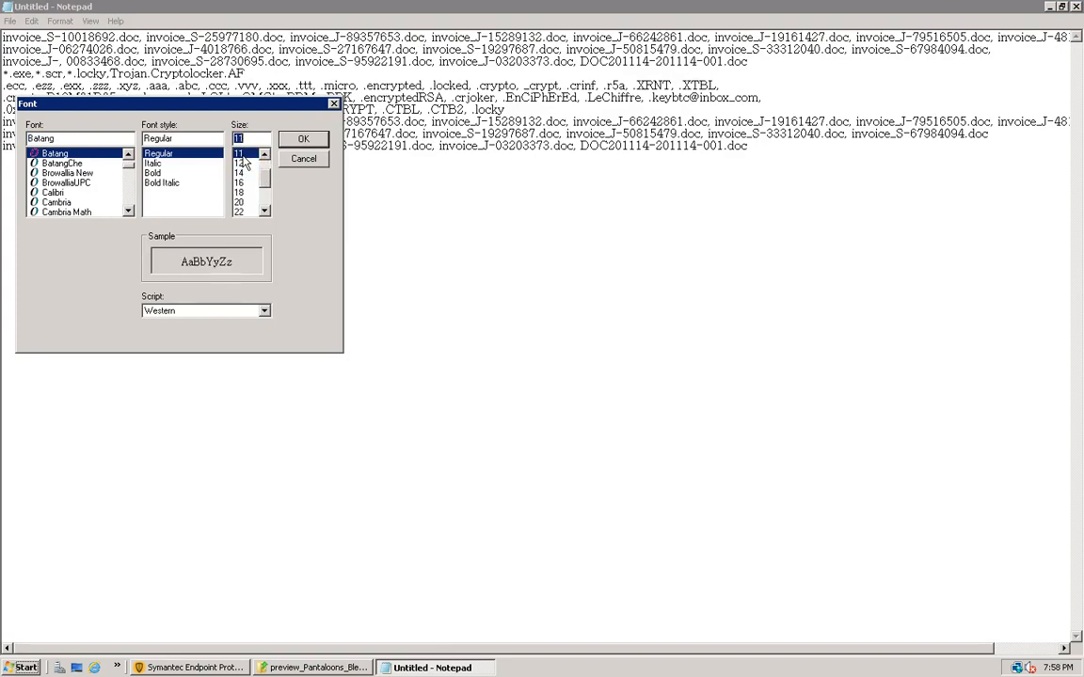
pyautogui.scroll(1, 243, 161)
pyautogui.click(239, 155)
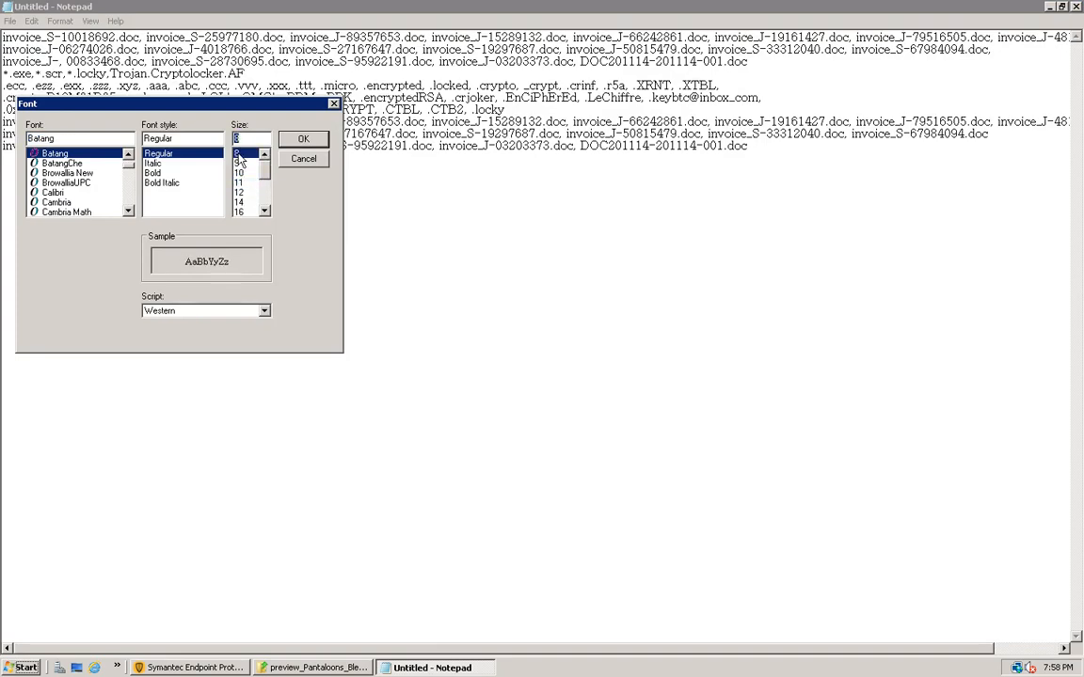
pyautogui.click(303, 139)
# Step: Copy the entire first line of invoice file names, from invoice_S-10018692.doc to invoice_J-48151889.doc, in Notepad
pyautogui.moveTo(785, 35); pyautogui.dragTo(320, 35)
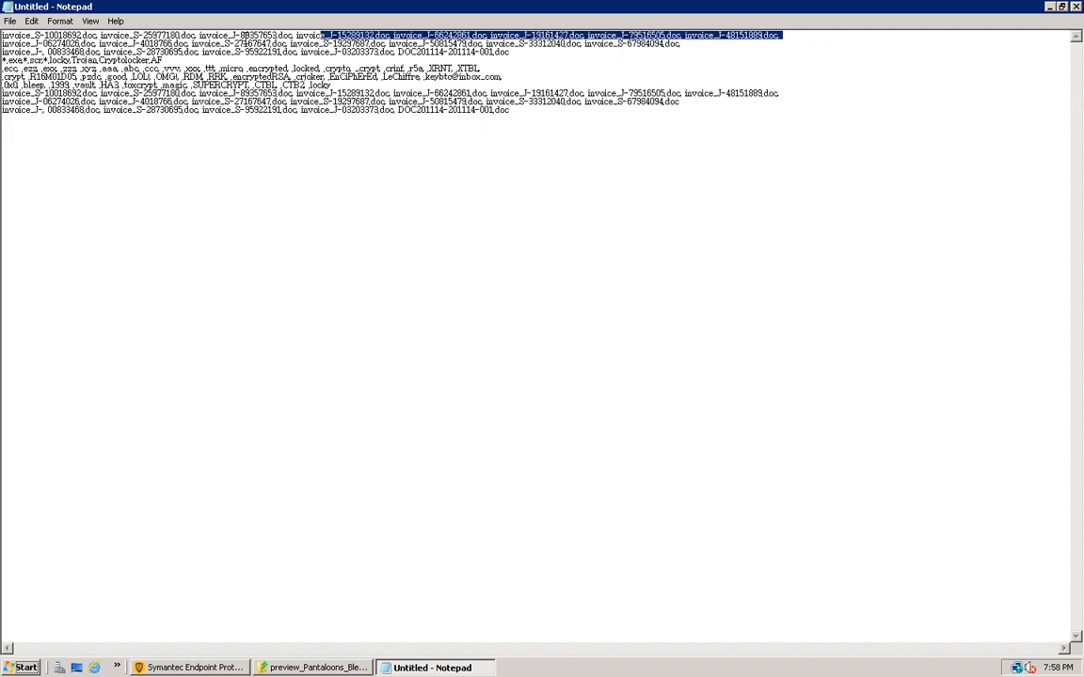
pyautogui.moveTo(247, 38); pyautogui.dragTo(2, 35)
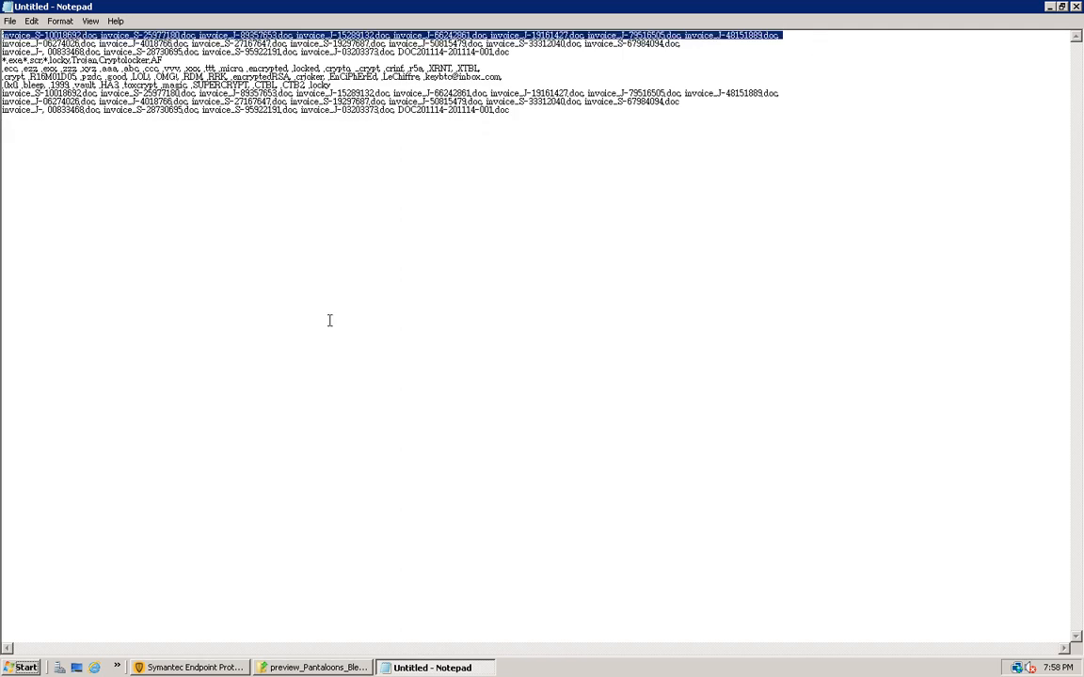
pyautogui.click(405, 339)
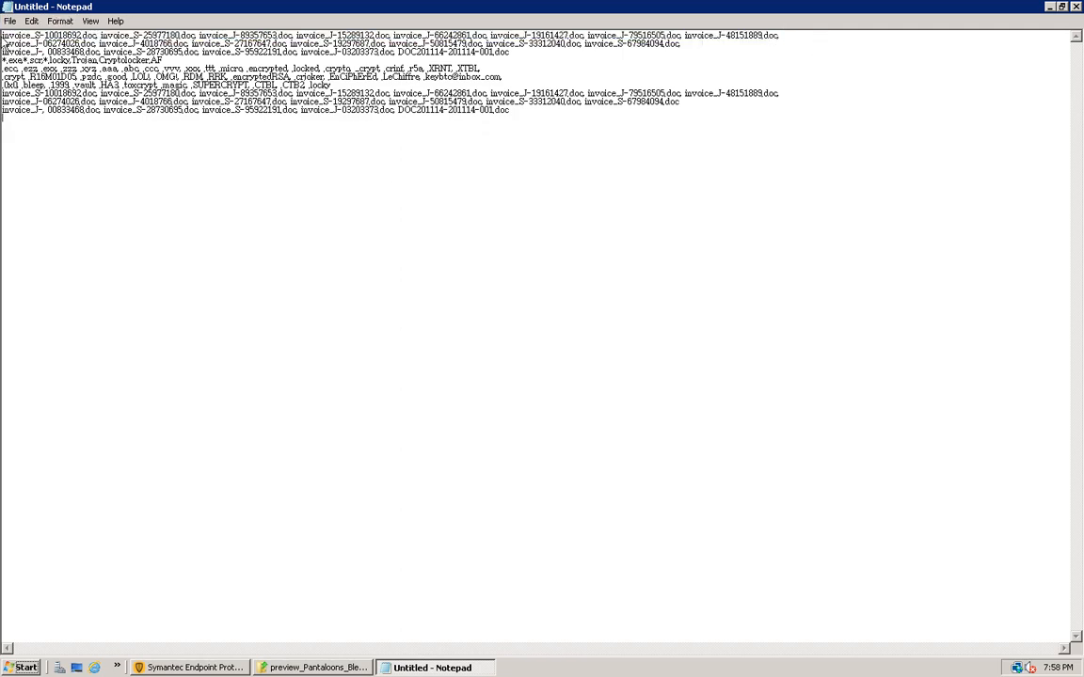
pyautogui.moveTo(2, 35); pyautogui.dragTo(804, 35)
pyautogui.hotkey('ctrl', 'c')
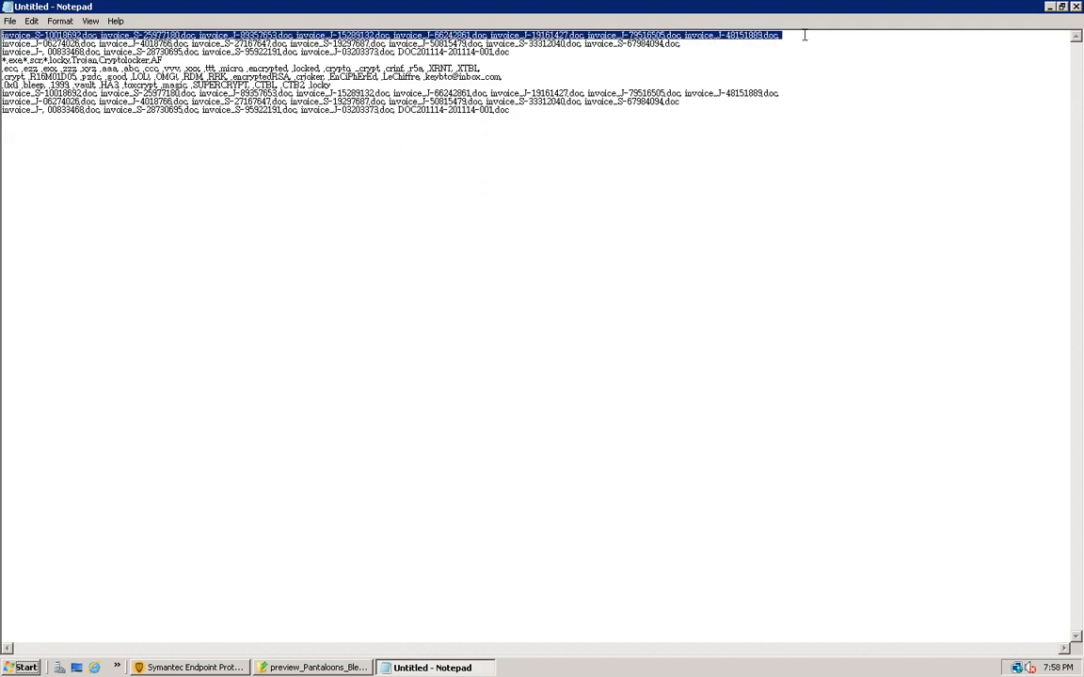
# Step: Switch to Symantec Endpoint Protection Manager and add the copied first line as a process name to match for Rule 1
pyautogui.click(223, 669)
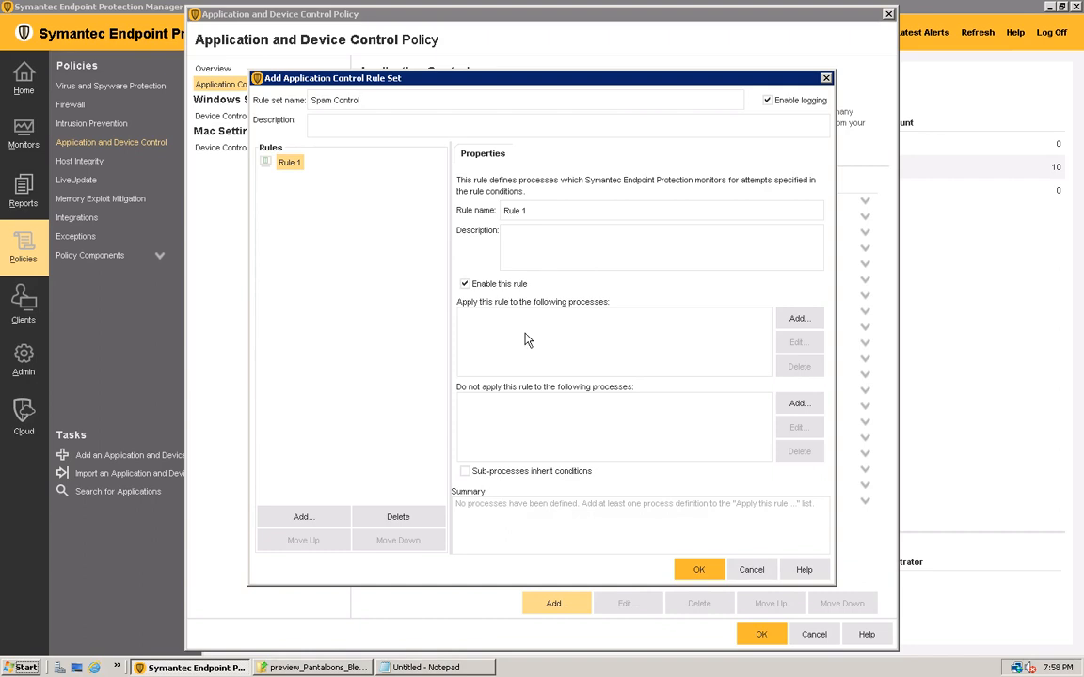
pyautogui.click(798, 320)
pyautogui.hotkey('ctrl', 'v')
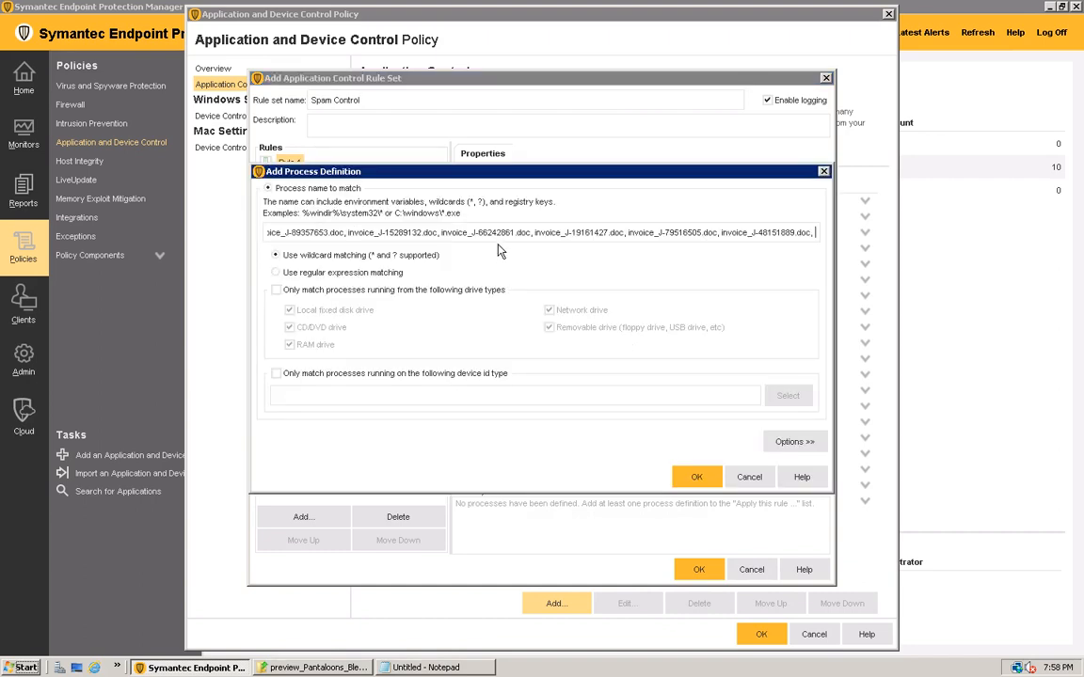
pyautogui.click(696, 477)
# Step: Open another process definition for Rule 1 and copy the second line of invoice file names, starting with invoice_J-06274026.doc, from Notepad
pyautogui.click(799, 317)
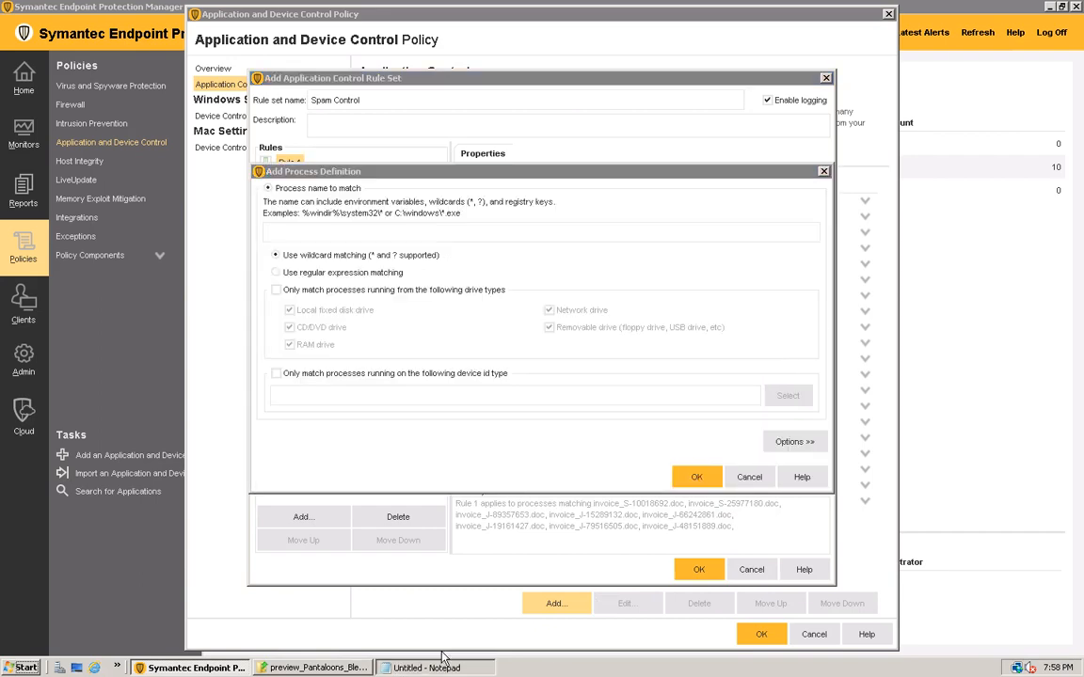
pyautogui.click(428, 668)
pyautogui.click(630, 38)
pyautogui.moveTo(631, 51); pyautogui.dragTo(4, 40)
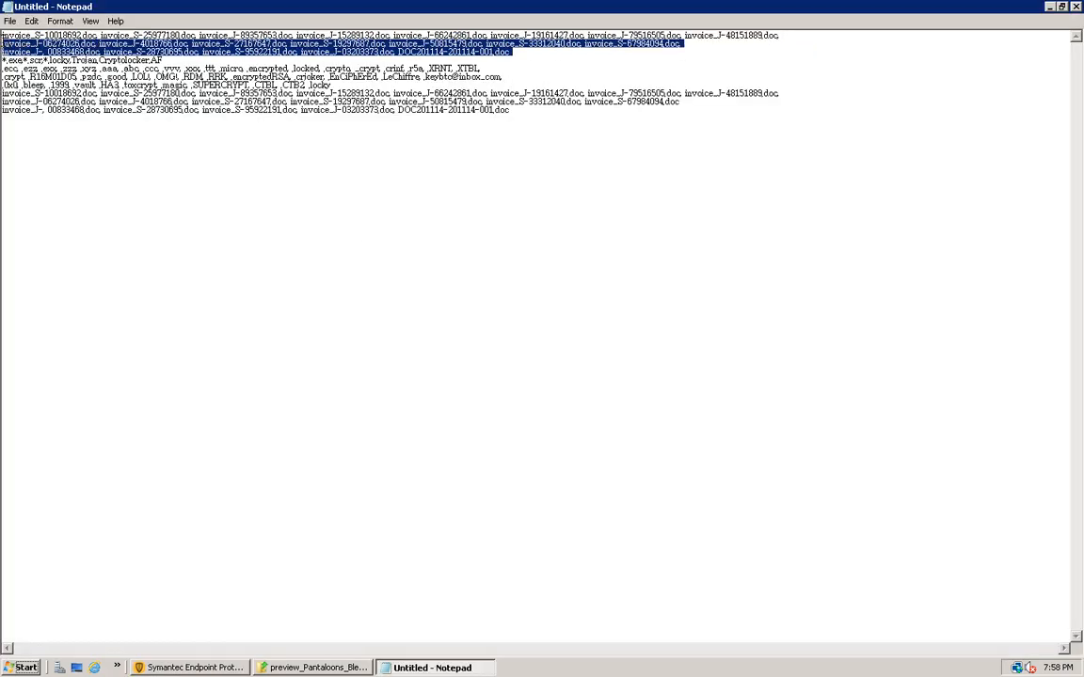
pyautogui.click(239, 259)
pyautogui.moveTo(684, 41); pyautogui.dragTo(6, 41)
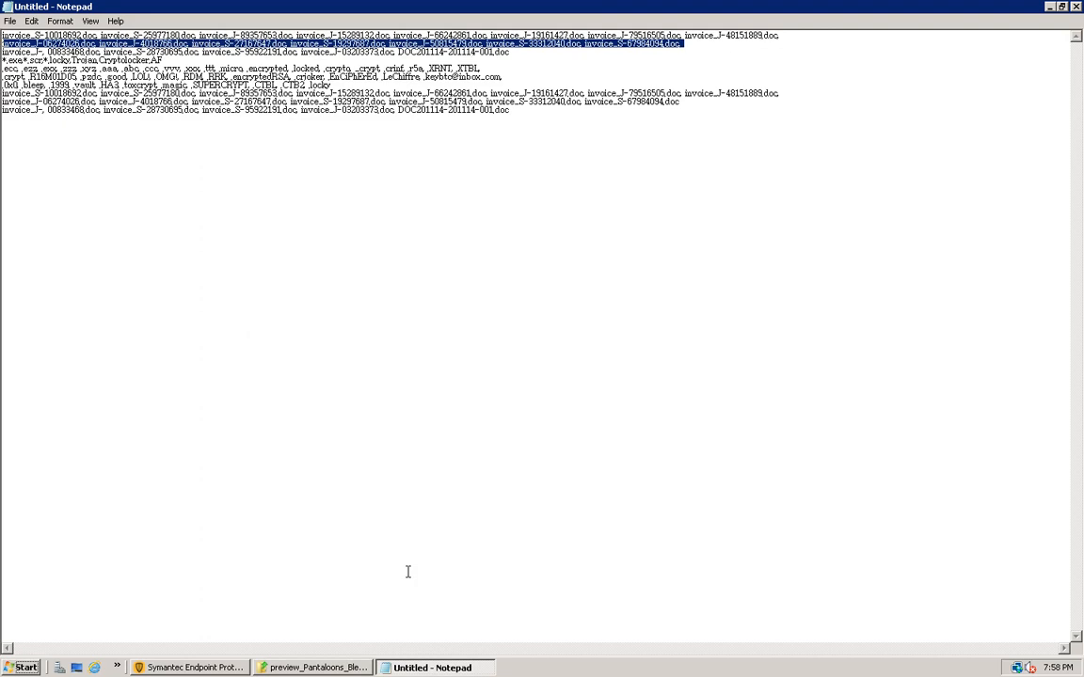
# Step: Enter the copied second line as the process name to match, confirm it, and save the Spam Control rule set
pyautogui.click(192, 667)
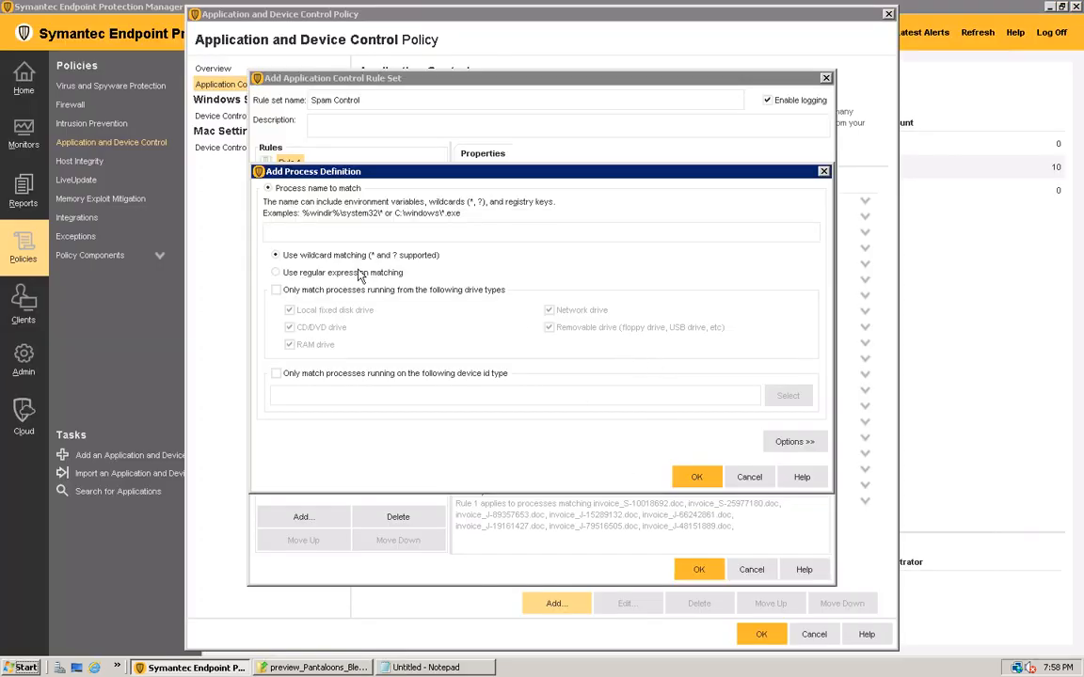
pyautogui.click(300, 234)
pyautogui.hotkey('ctrl', 'v')
pyautogui.click(696, 477)
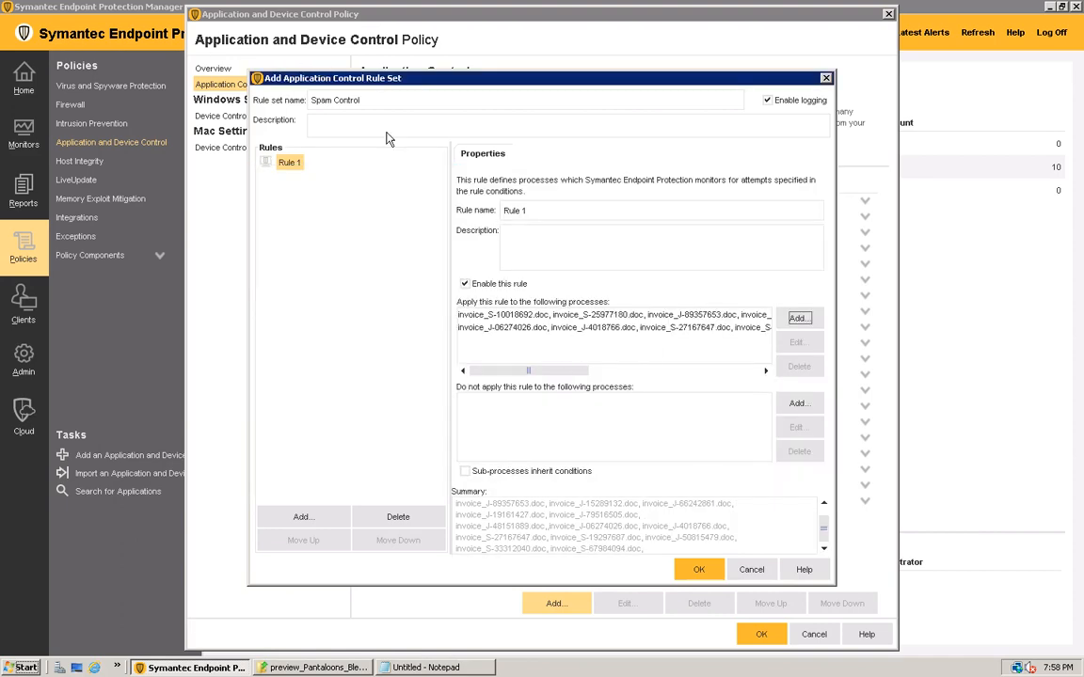
pyautogui.click(701, 572)
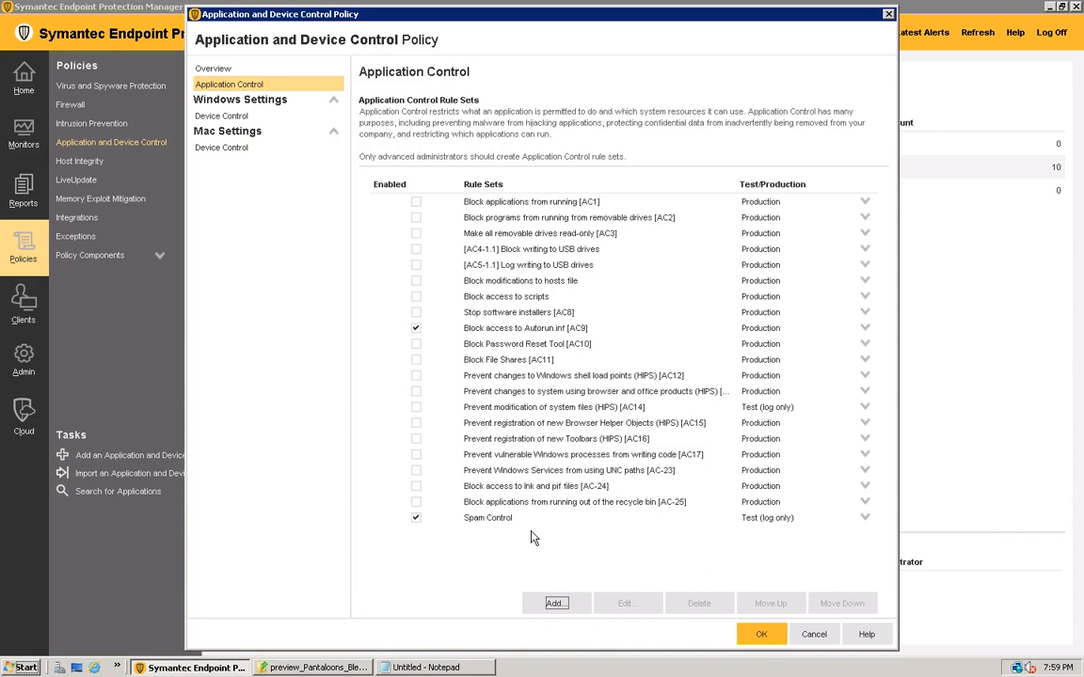
# Step: Start another application control rule set and show the Spam Attachment Control policy slide in PowerPoint
pyautogui.click(564, 605)
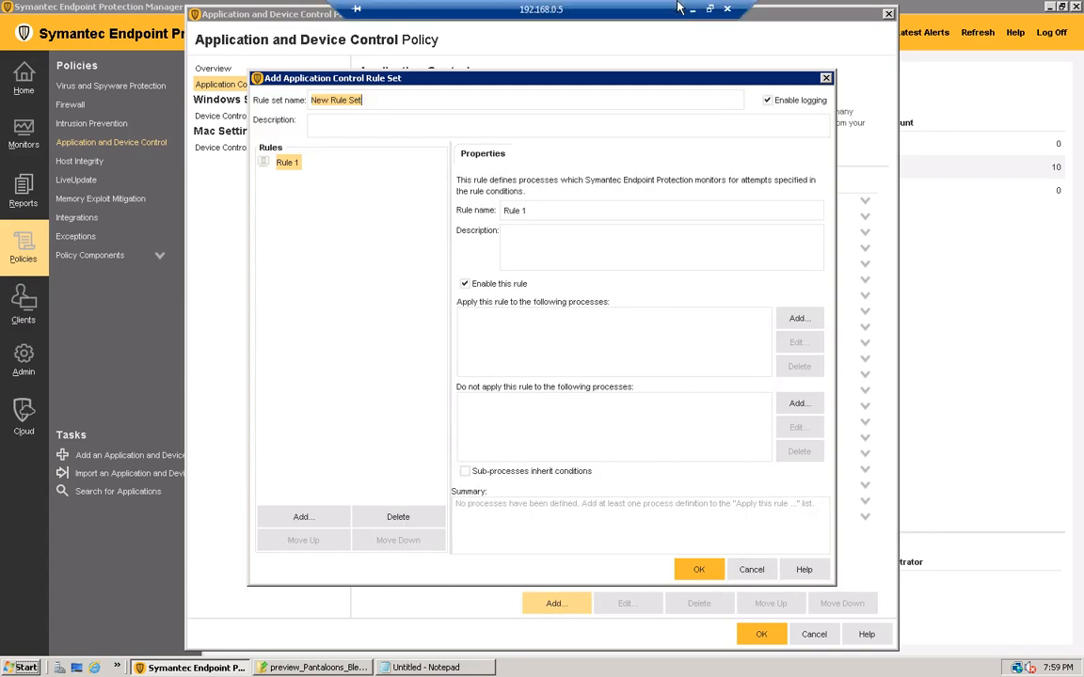
pyautogui.click(695, 10)
pyautogui.moveTo(747, 252); pyautogui.dragTo(524, 253)
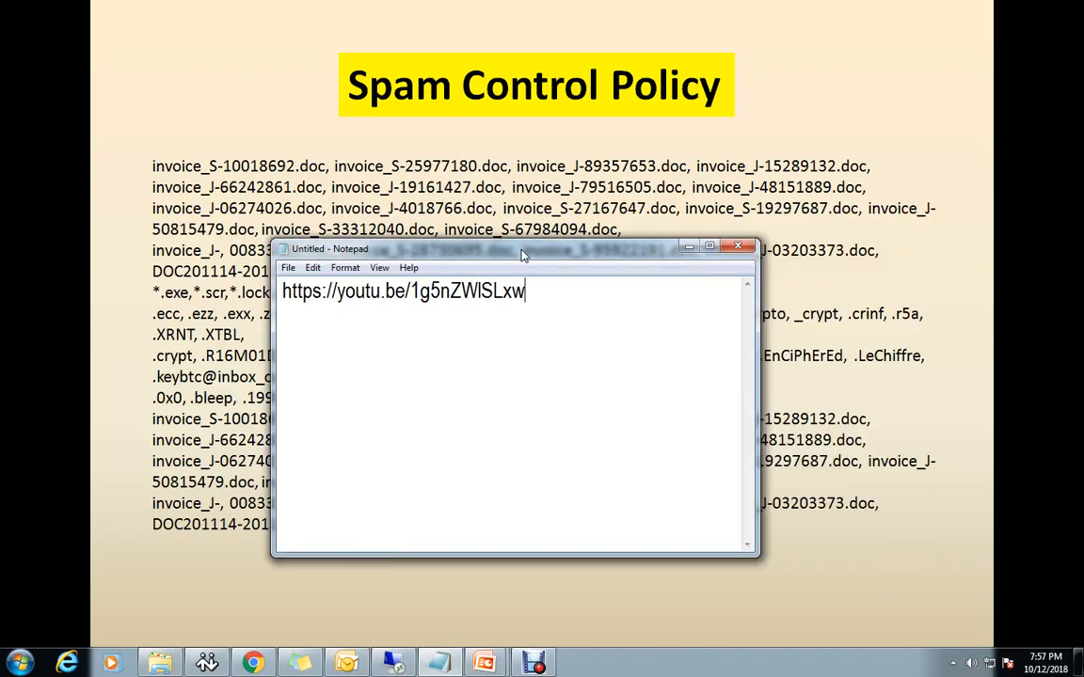
pyautogui.click(688, 247)
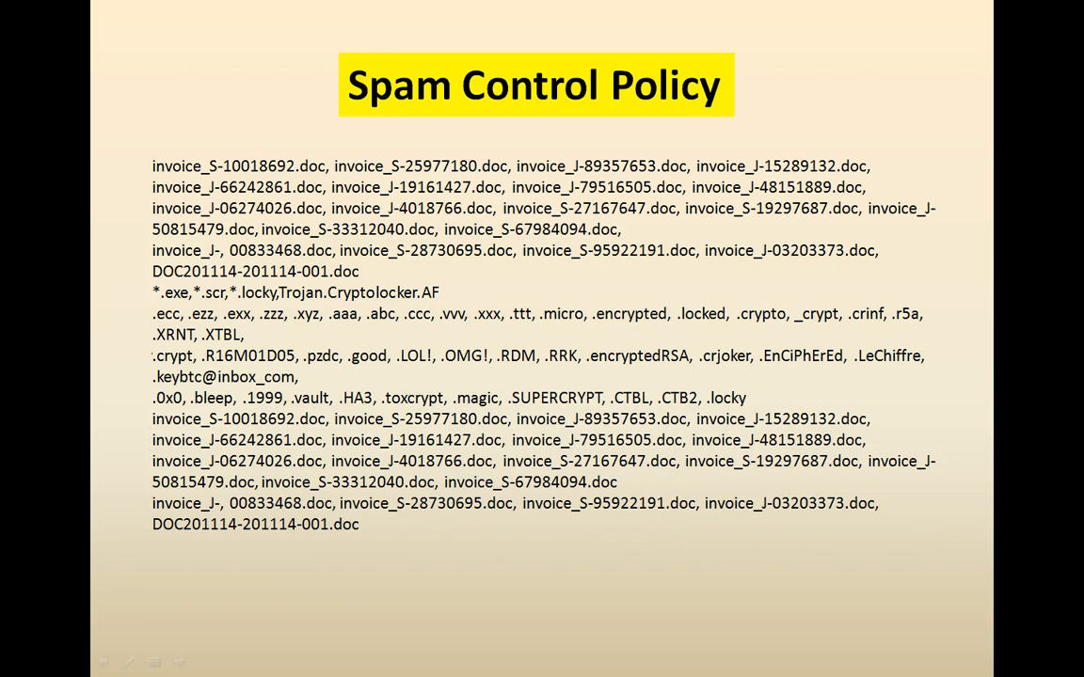
pyautogui.press('Right')
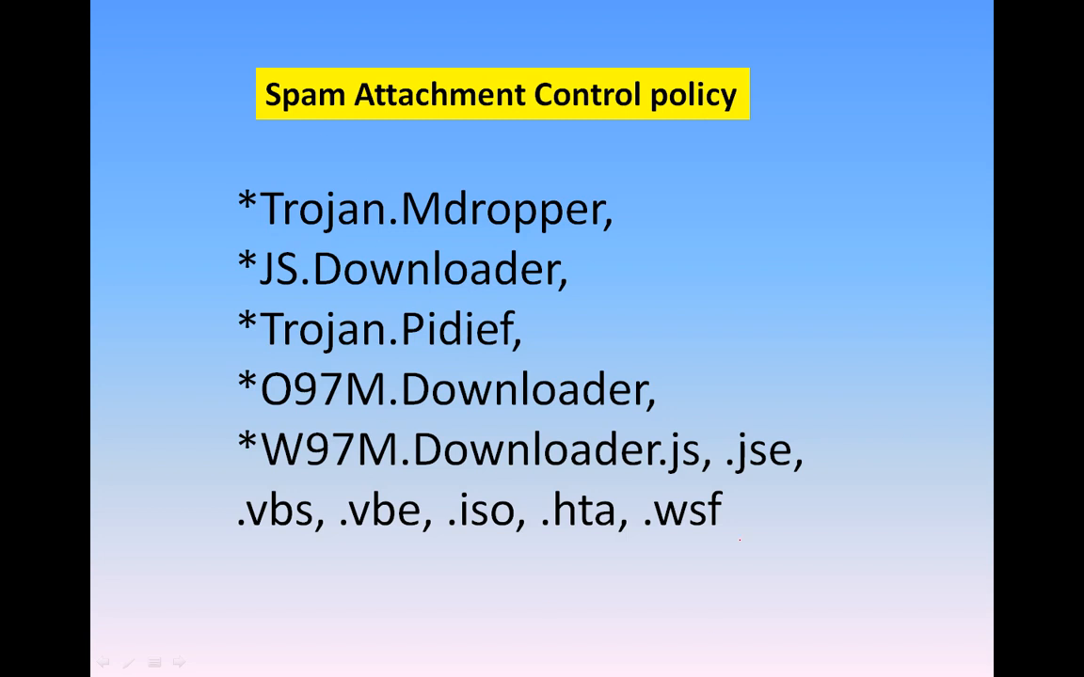
# Step: End the slide show keeping the ink annotations, and copy the whole list on the Spam Attachment Control policy slide
pyautogui.press('Escape')
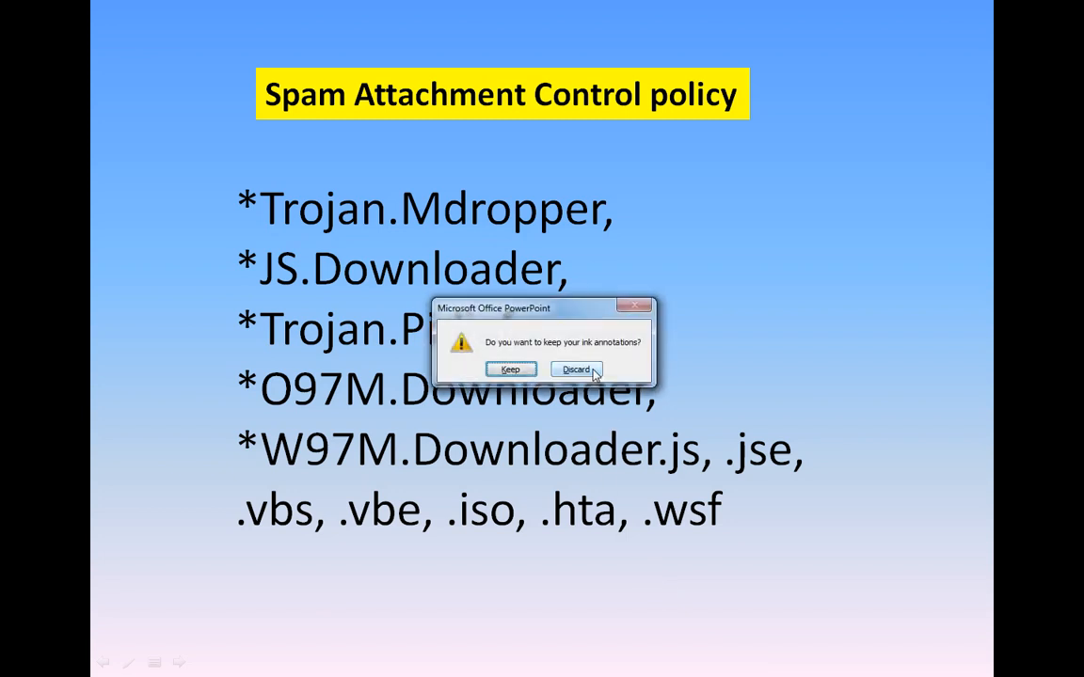
pyautogui.click(806, 568)
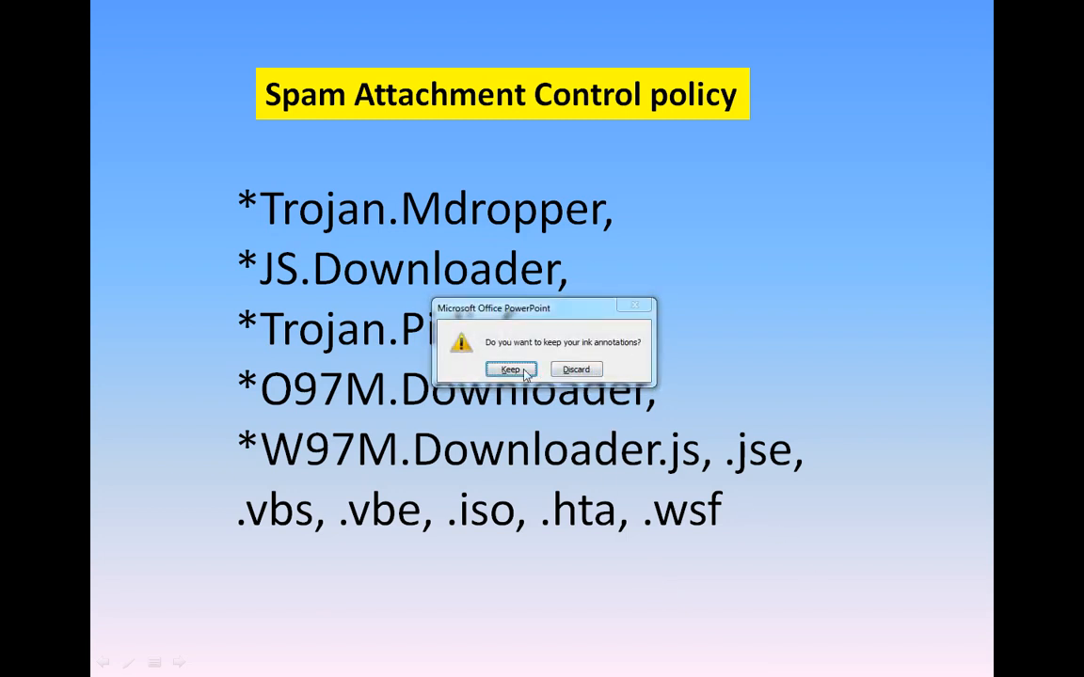
pyautogui.click(509, 370)
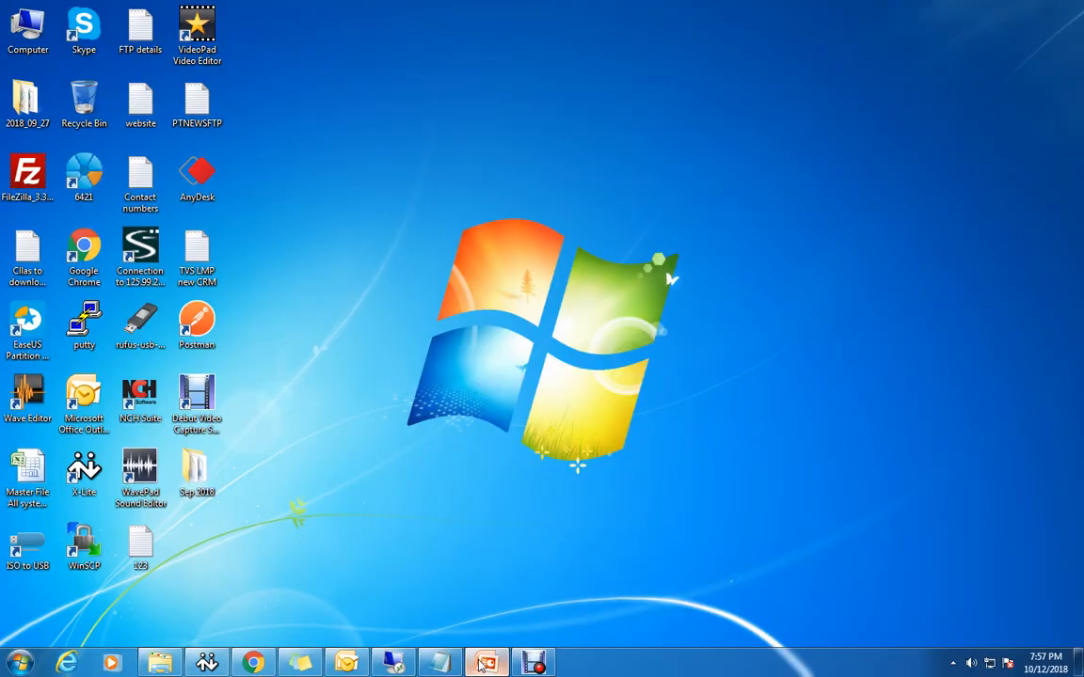
pyautogui.click(485, 663)
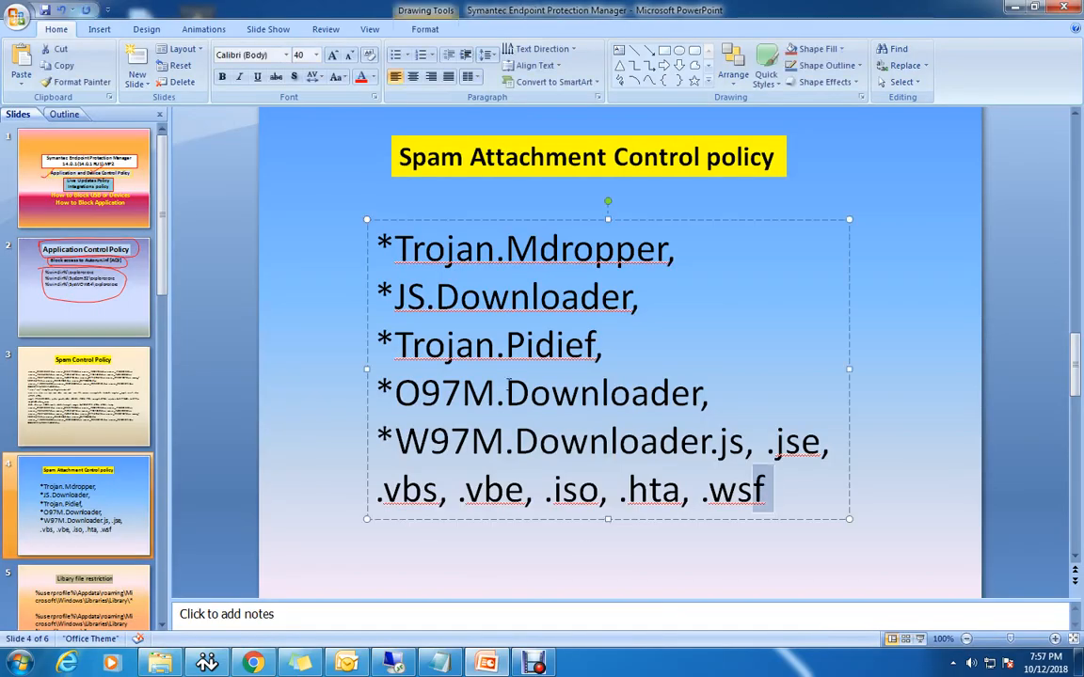
pyautogui.hotkey('ctrl', 'a')
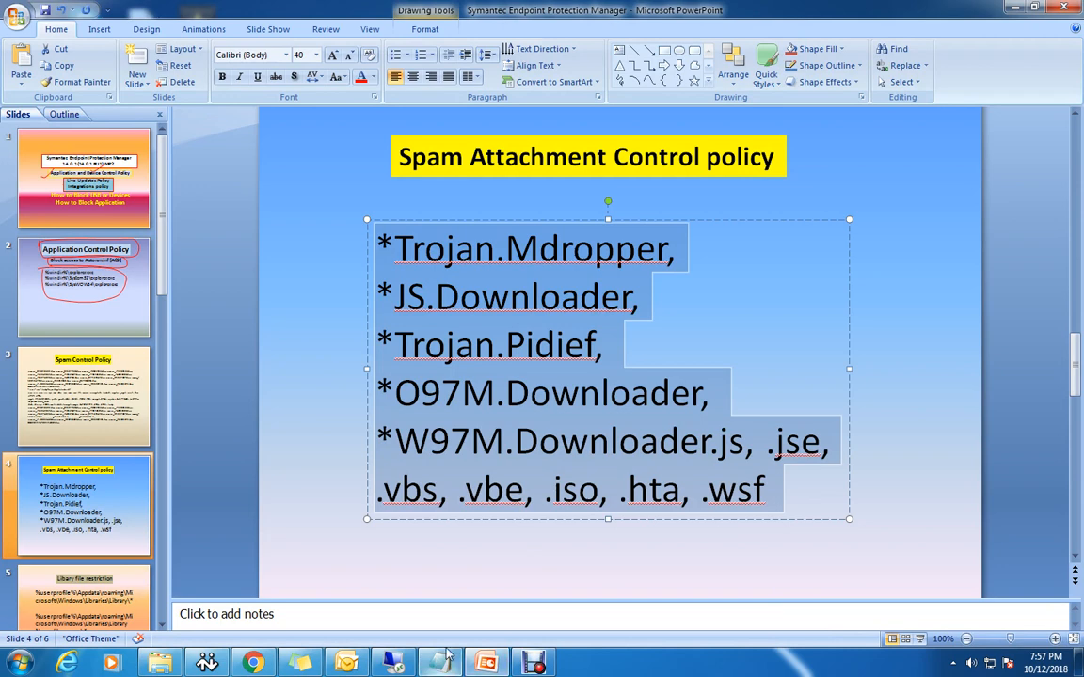
# Step: Return to Notepad on the remote server and paste the spam attachment list, from *Trojan.Mdropper to .wsf, below the existing process list
pyautogui.click(444, 661)
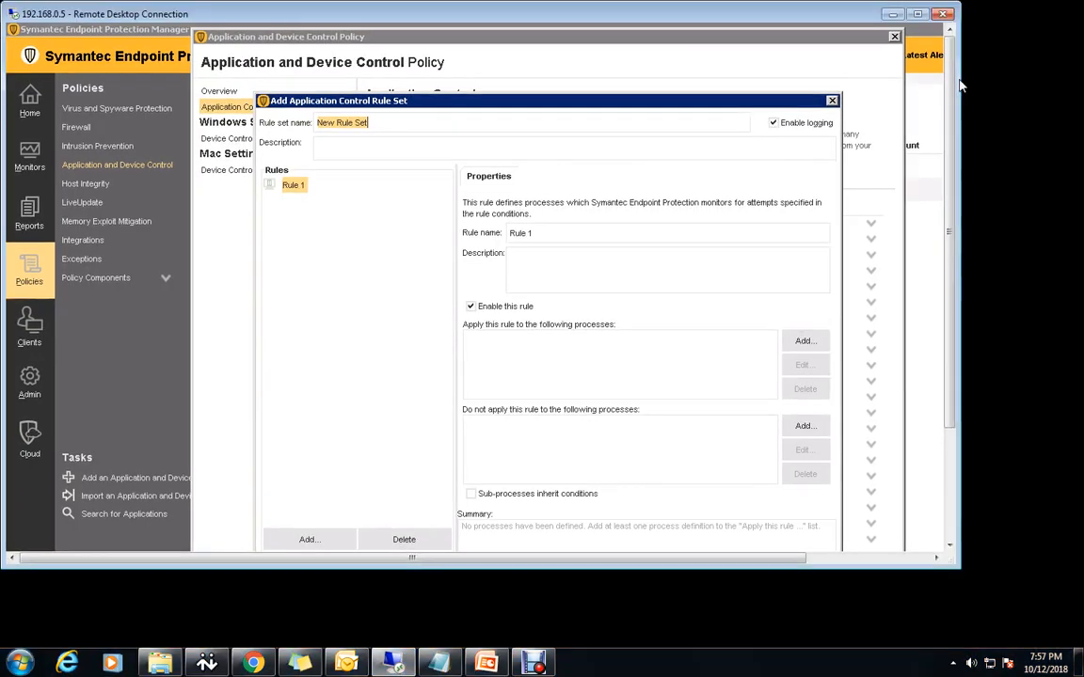
pyautogui.press('super+r')
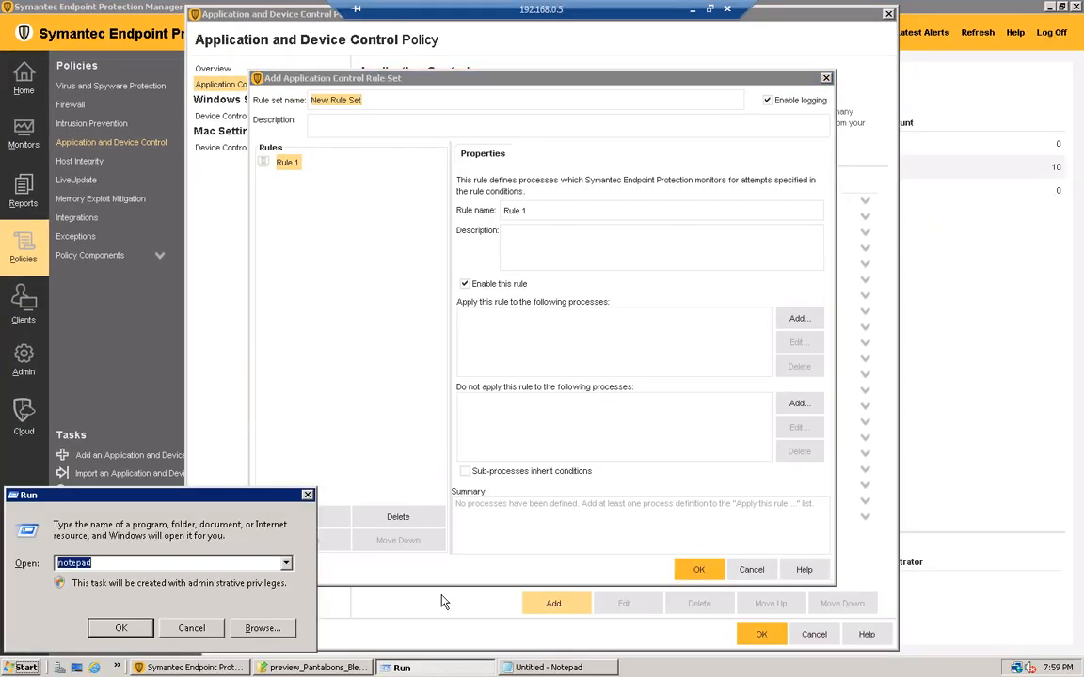
pyautogui.click(546, 668)
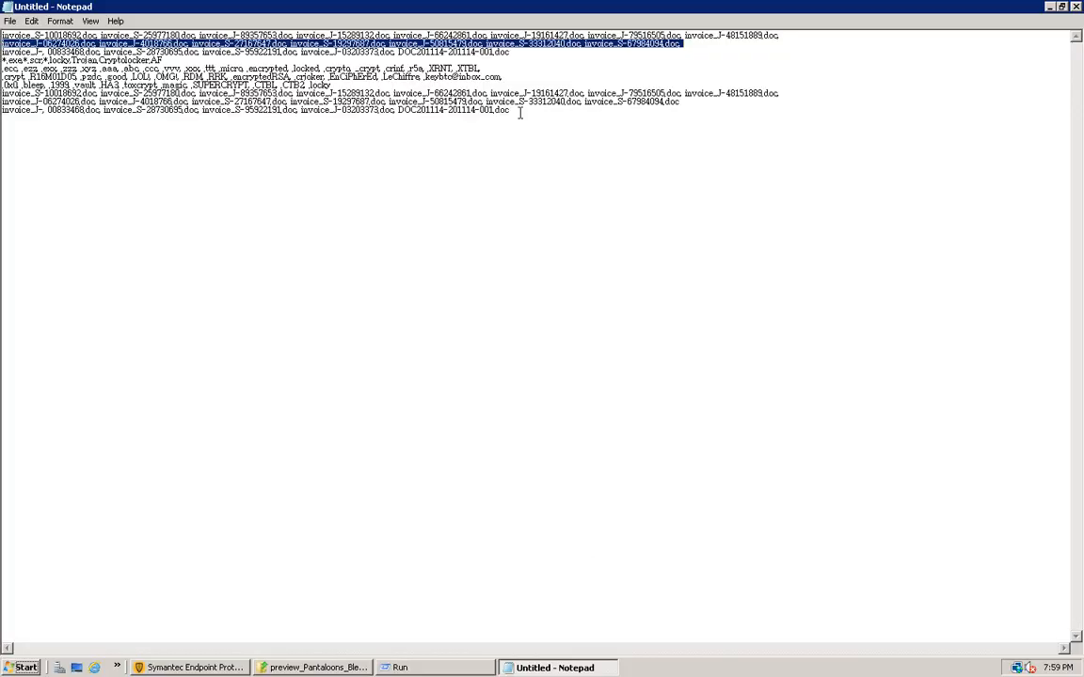
pyautogui.click(519, 112)
pyautogui.write('*Trojan.Mdropper, *JS.Downloader, *Trojan.Fidief, *O97M.Downloader, *W97M.Downloader.js .jse .vbs .vbe .isa .hta .wsf')
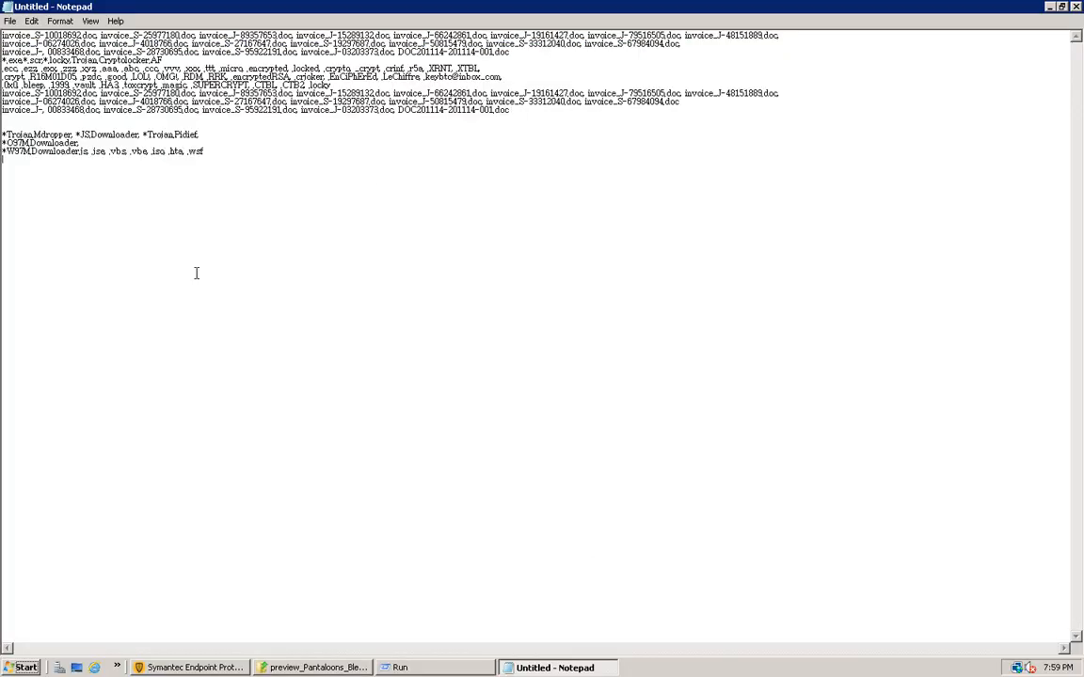
# Step: Change the Notepad text font and copy the line "*Trojan.Mdropper, *JS.Downloader, *Trojan.Pidief,"
pyautogui.click(60, 21)
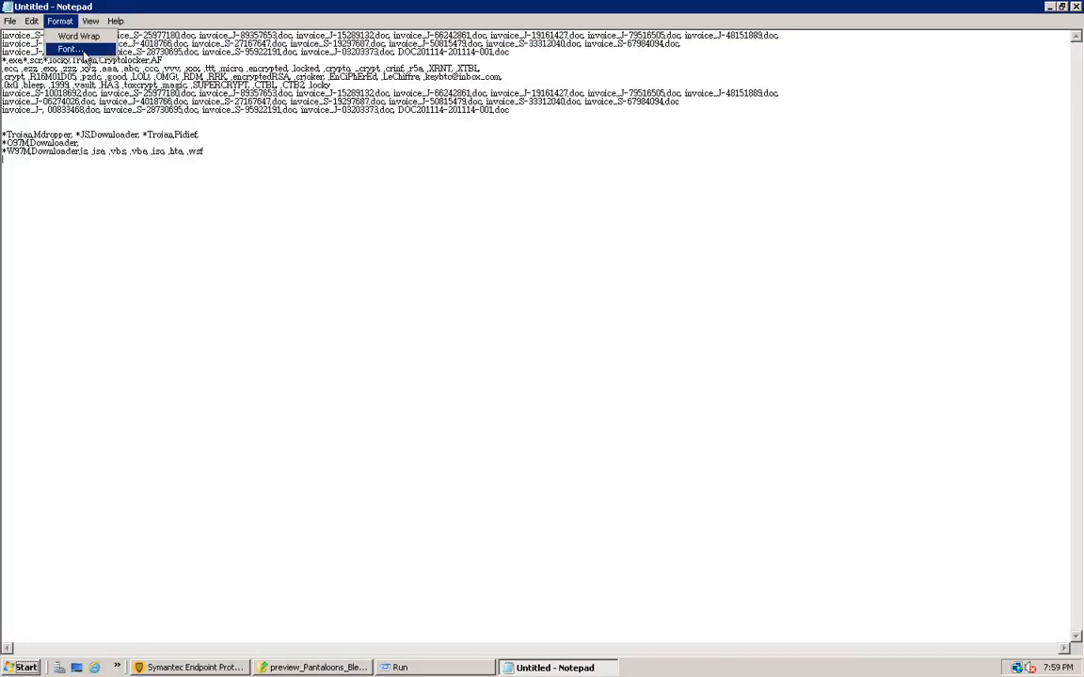
pyautogui.click(66, 49)
pyautogui.click(238, 174)
pyautogui.click(302, 140)
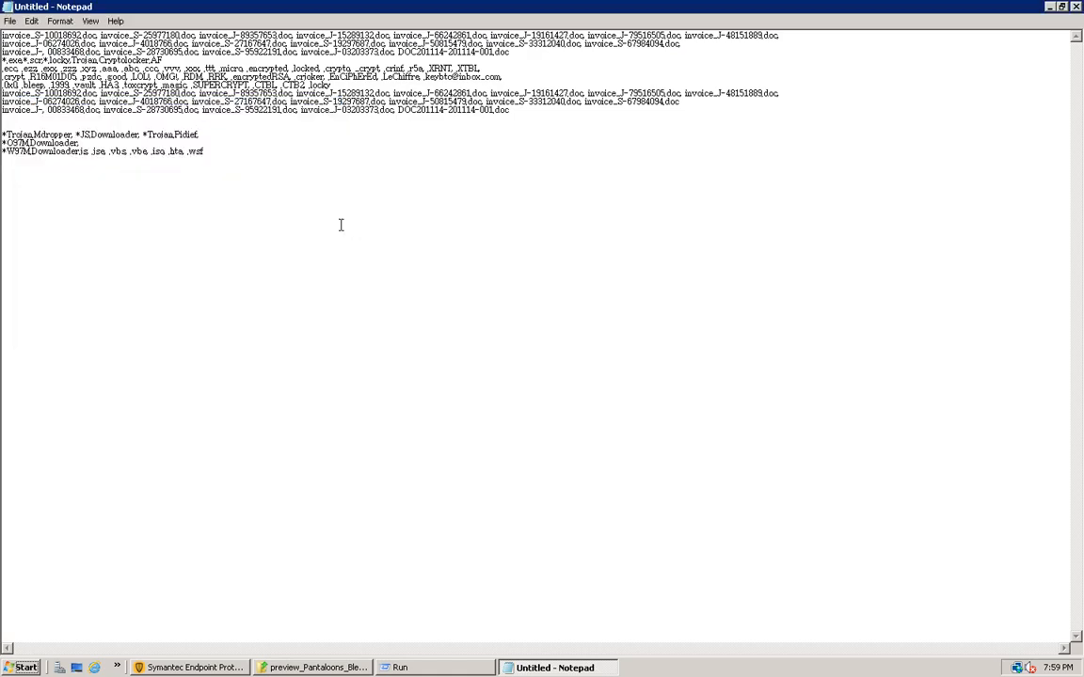
pyautogui.moveTo(252, 155); pyautogui.dragTo(30, 131)
pyautogui.hotkey('ctrl', 'c')
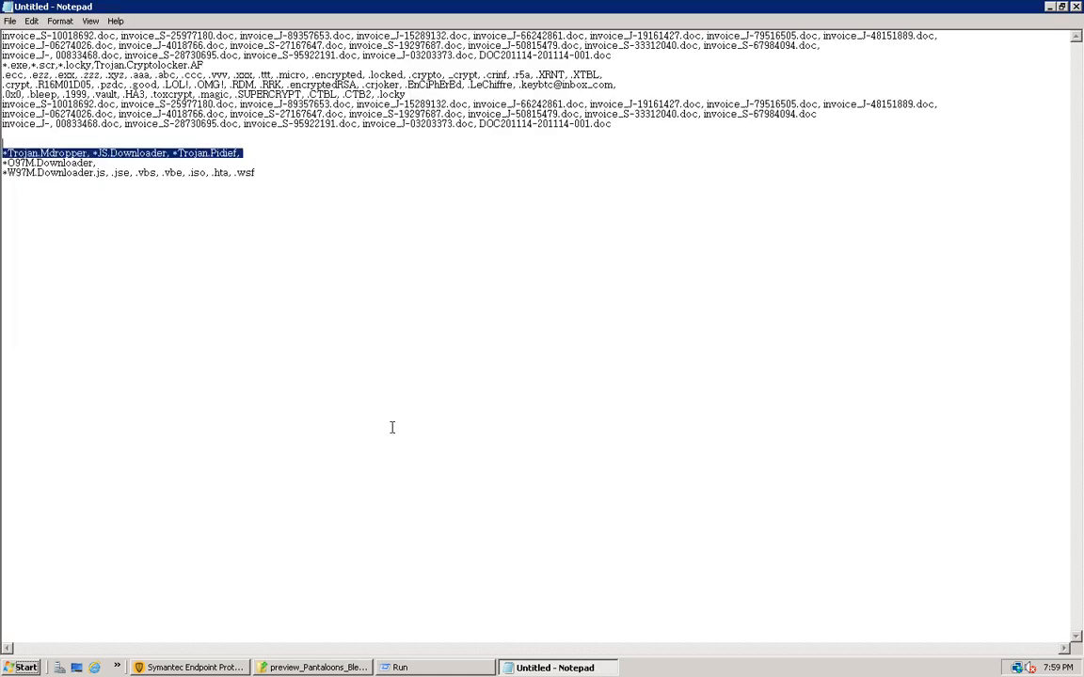
# Step: Return to Symantec Endpoint Protection Manager, add the copied line as Rule 1's process name to match, and save the new rule set
pyautogui.click(216, 667)
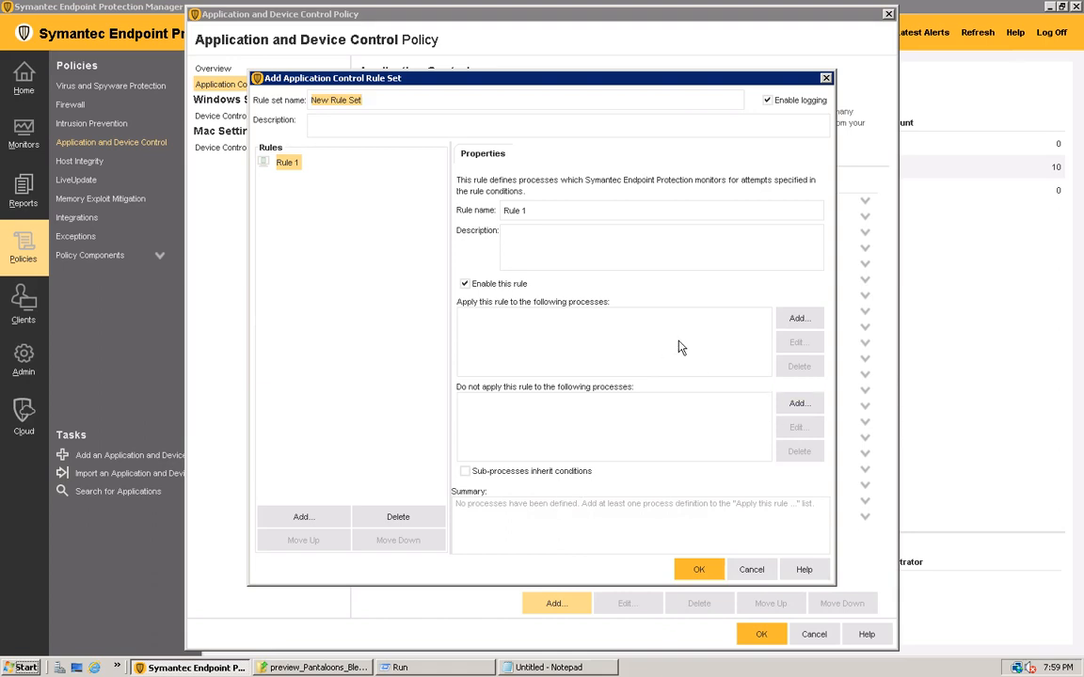
pyautogui.click(798, 320)
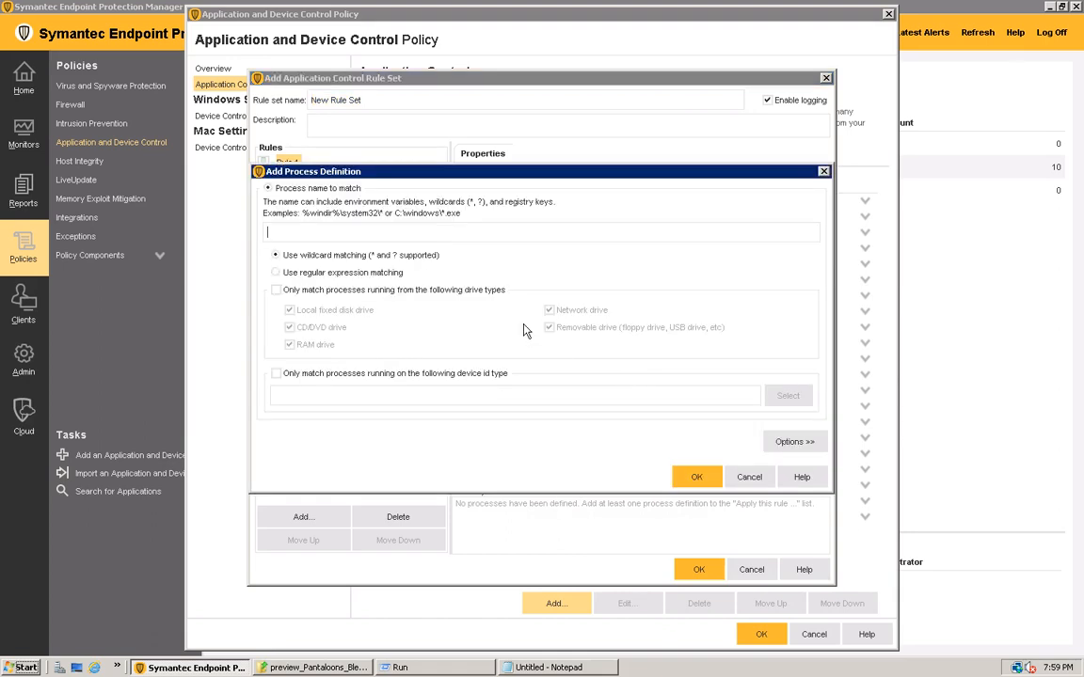
pyautogui.hotkey('ctrl', 'v')
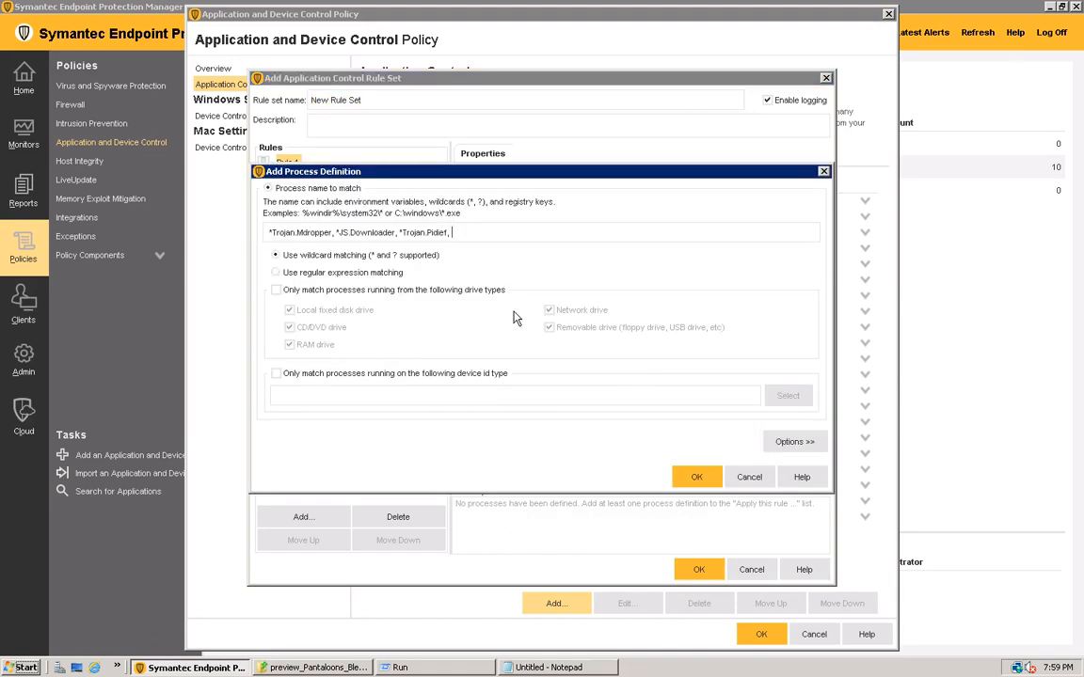
pyautogui.click(696, 477)
pyautogui.click(705, 572)
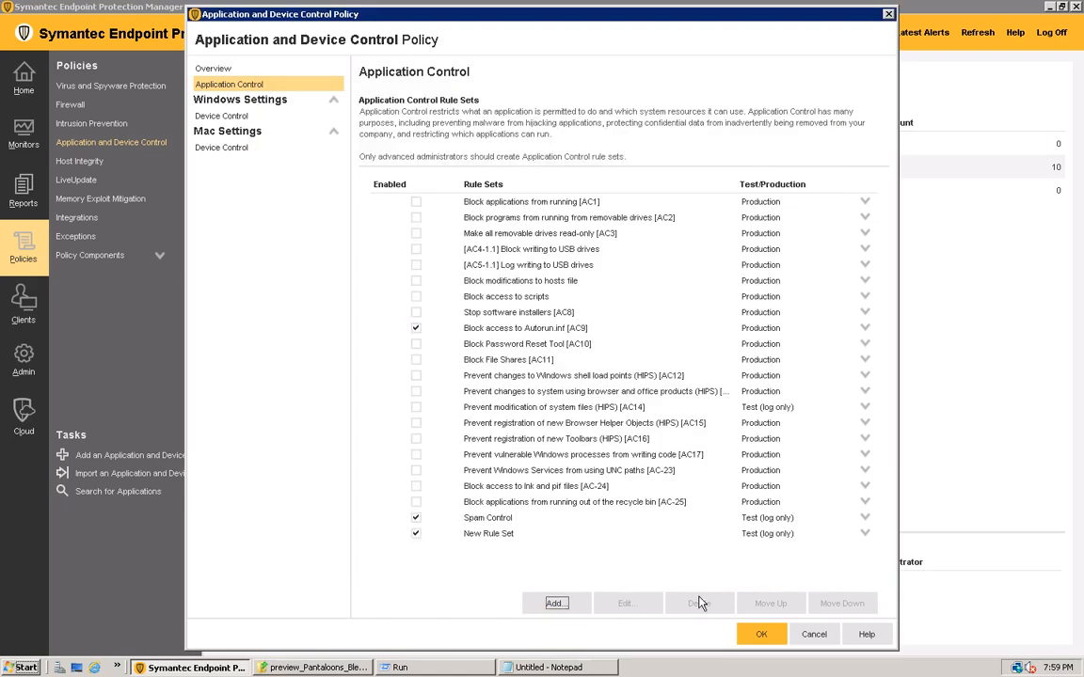
# Step: Rename the new application control rule set as "Spam Attachement" and save it
pyautogui.click(501, 534)
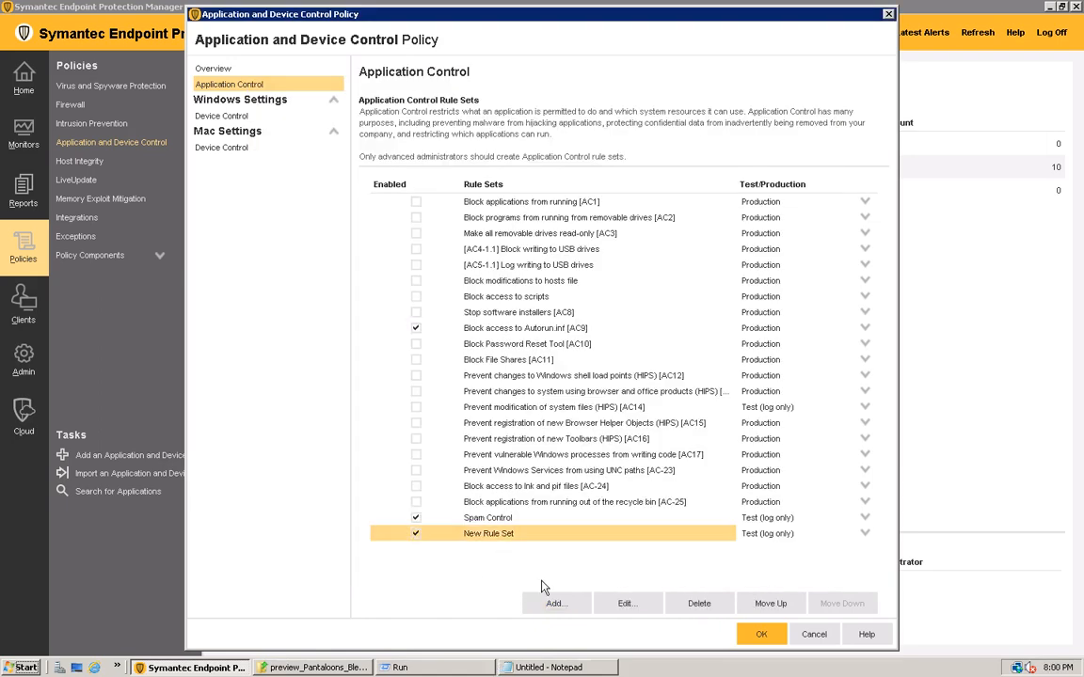
pyautogui.click(626, 604)
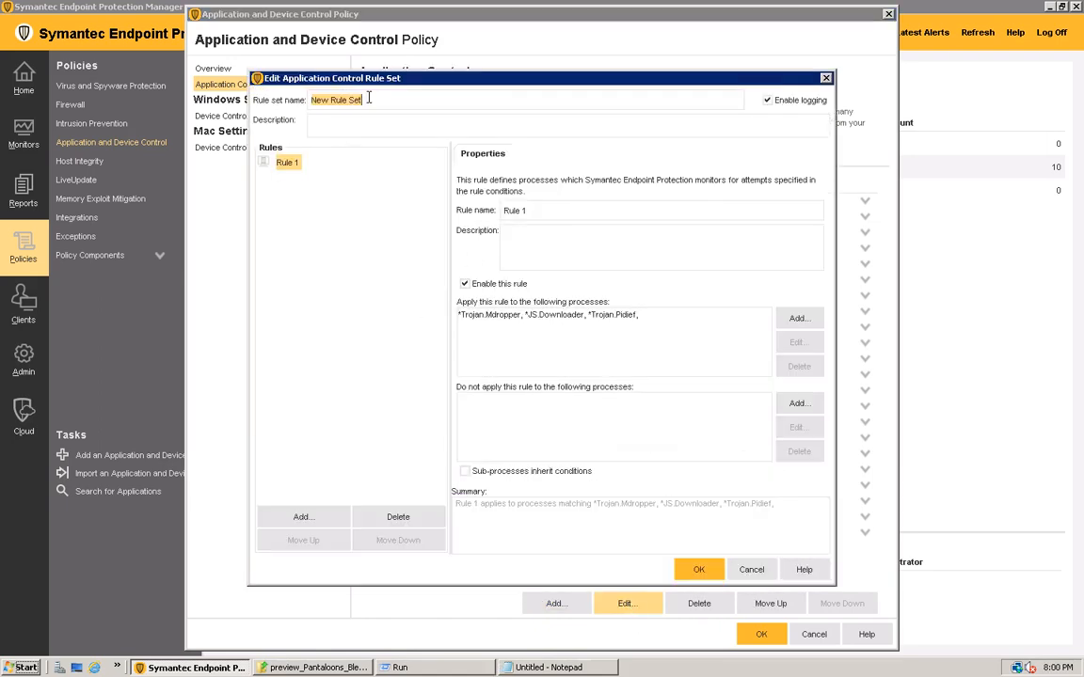
pyautogui.write('Spam Attachement')
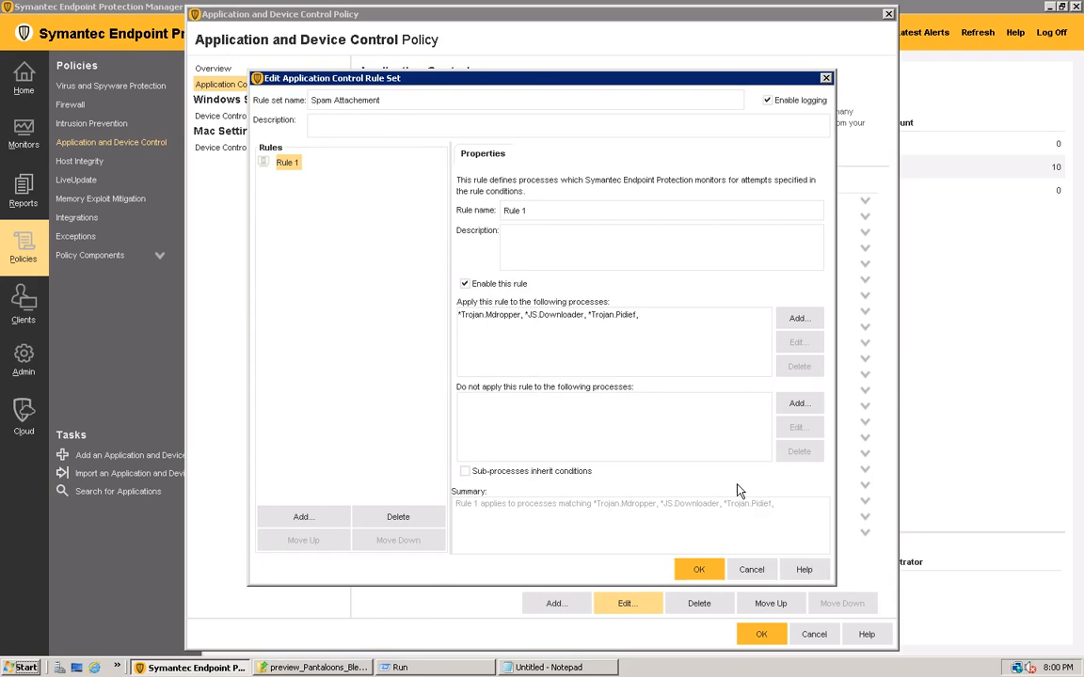
pyautogui.click(700, 571)
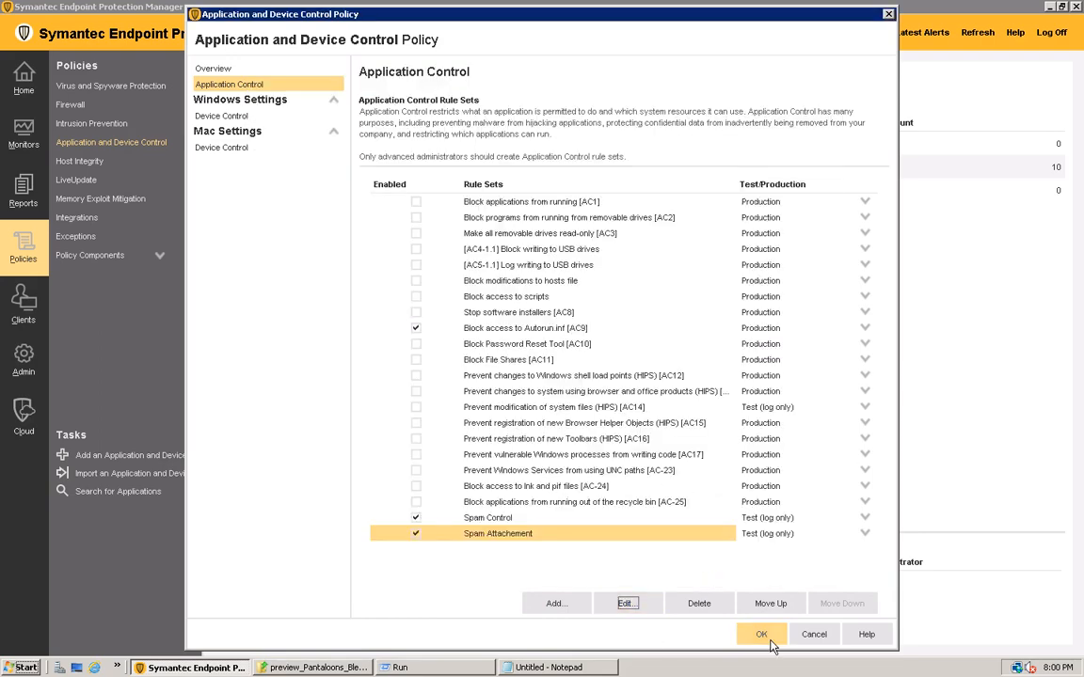
# Step: Start another rule set, and in PowerPoint copy the first %userprofile% library path from the Libary file restriction slide
pyautogui.click(554, 603)
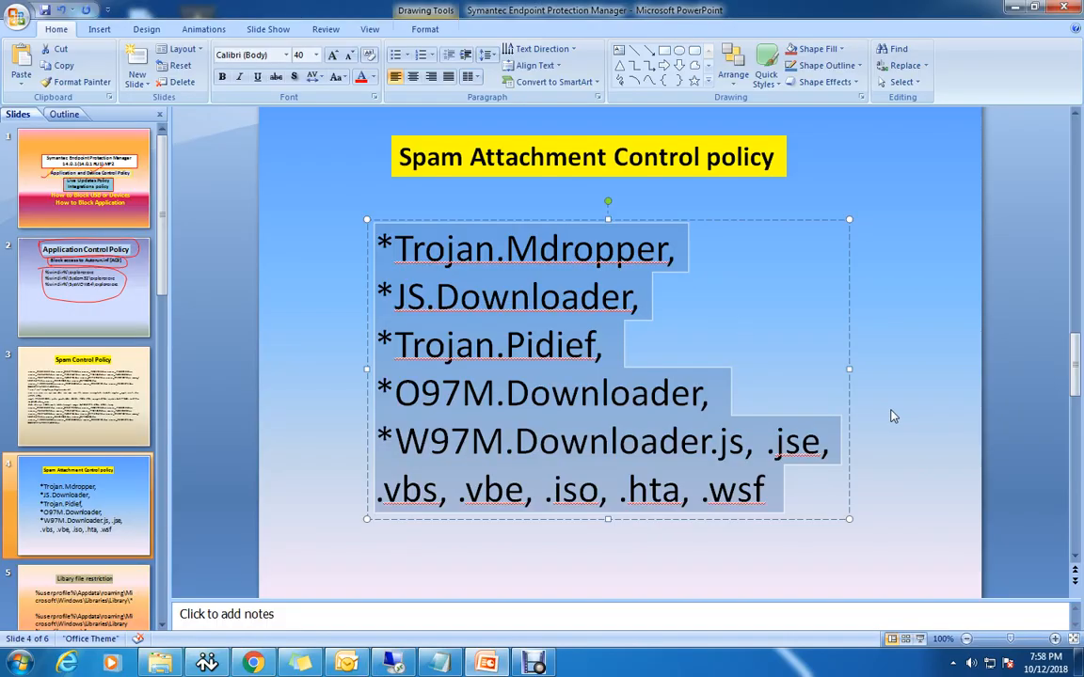
pyautogui.click(914, 430)
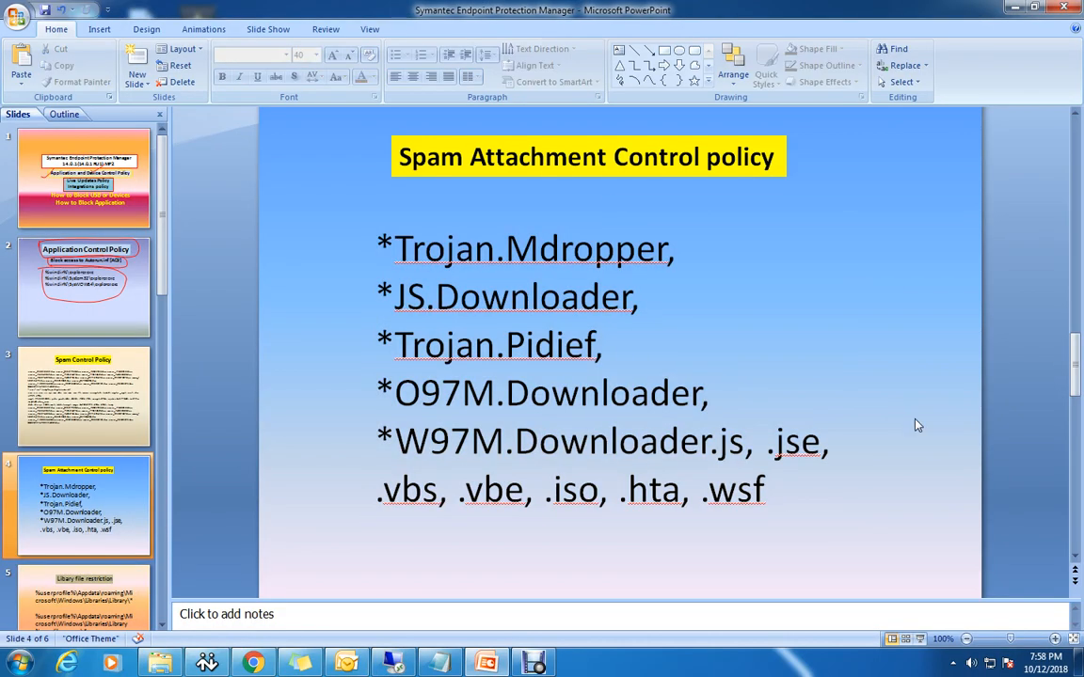
pyautogui.scroll(-1, 914, 431)
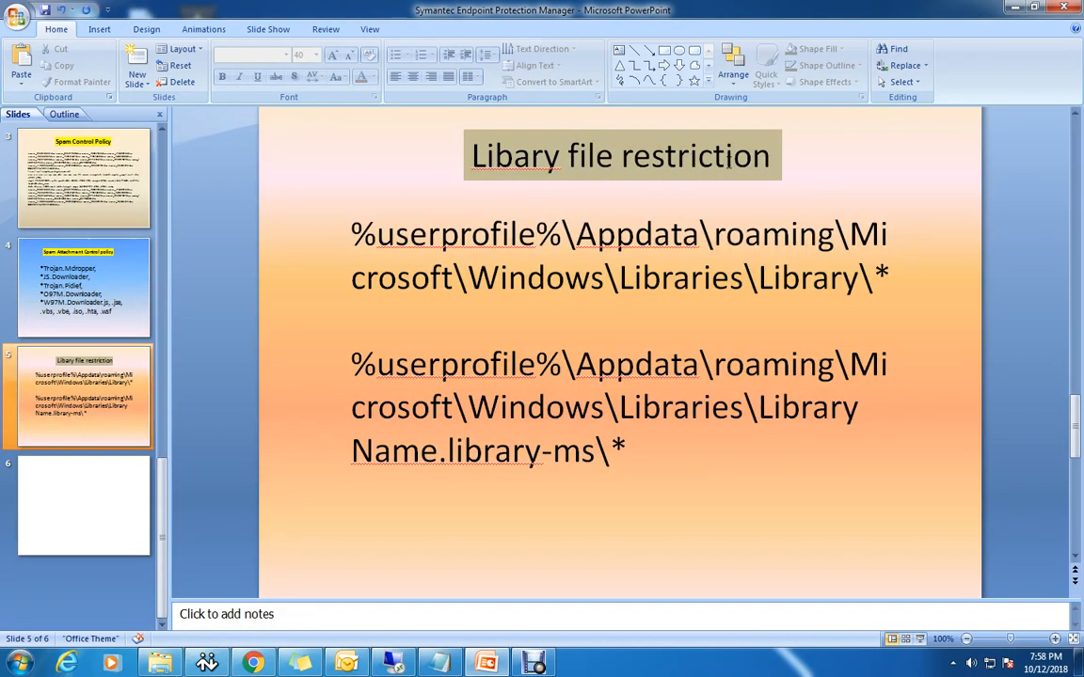
pyautogui.moveTo(886, 278); pyautogui.dragTo(576, 234)
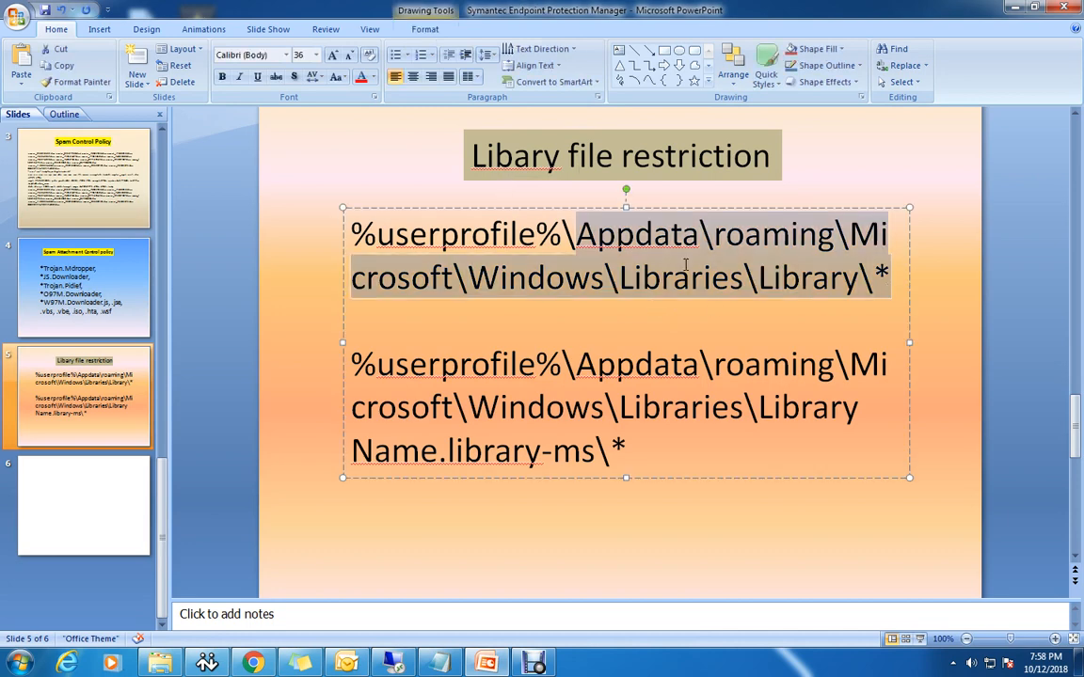
pyautogui.moveTo(406, 246); pyautogui.dragTo(344, 238)
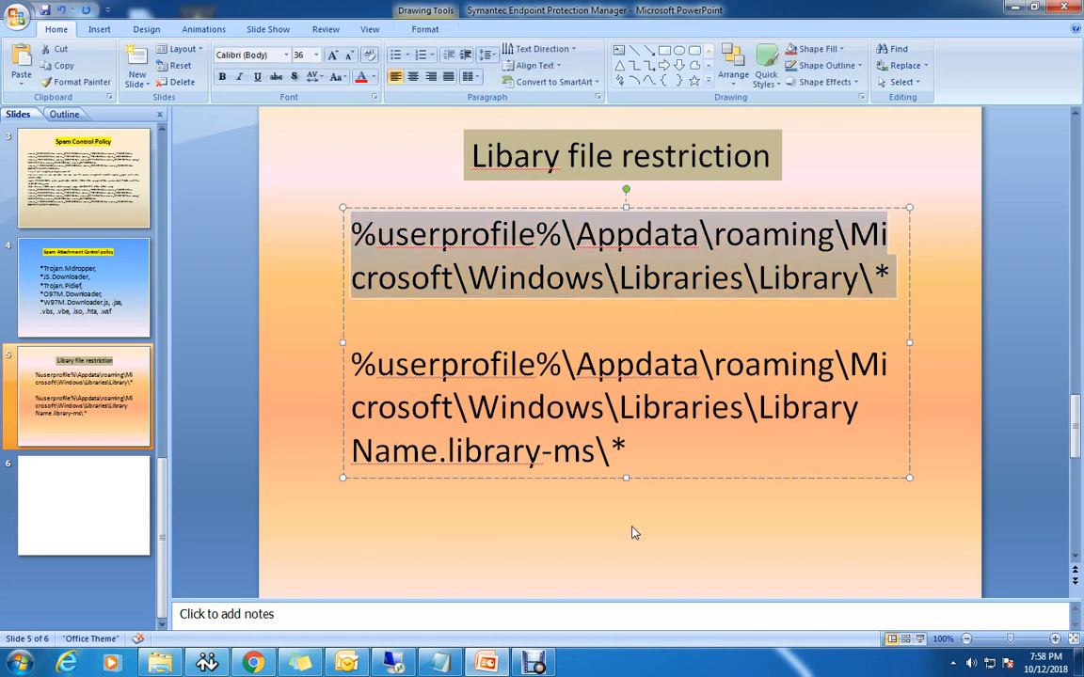
# Step: Back on the remote server, name the rule set "Lib", add %userprofile%\Appdata\roaming\Microsoft\Windows\Libraries\Library\* as the process to match, and save it
pyautogui.click(391, 664)
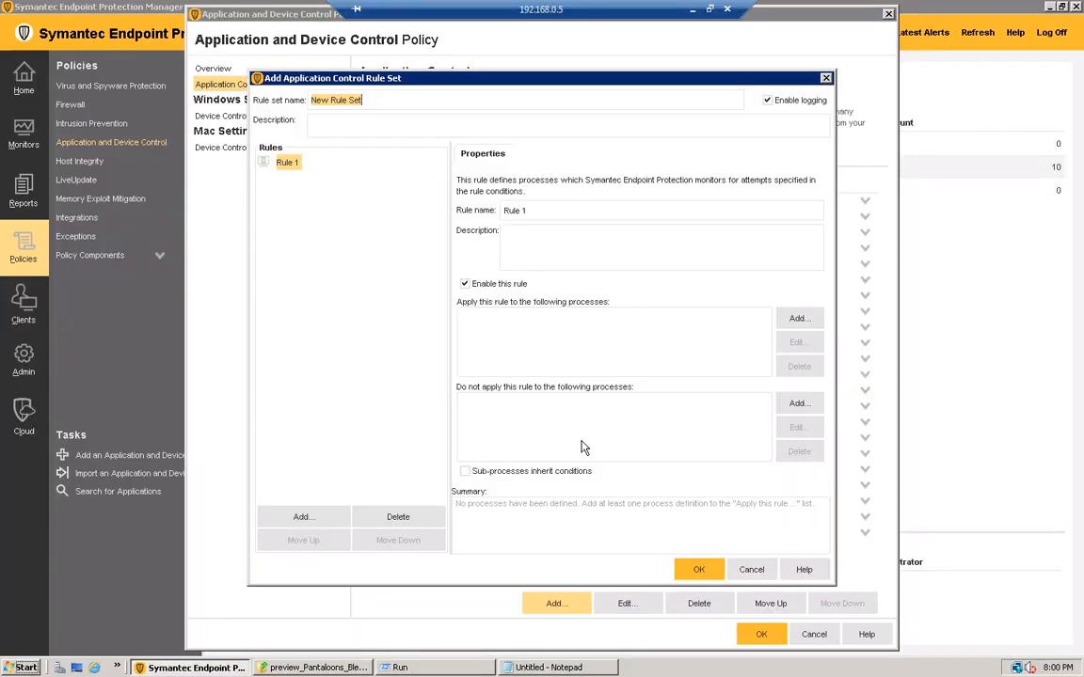
pyautogui.write('Lib')
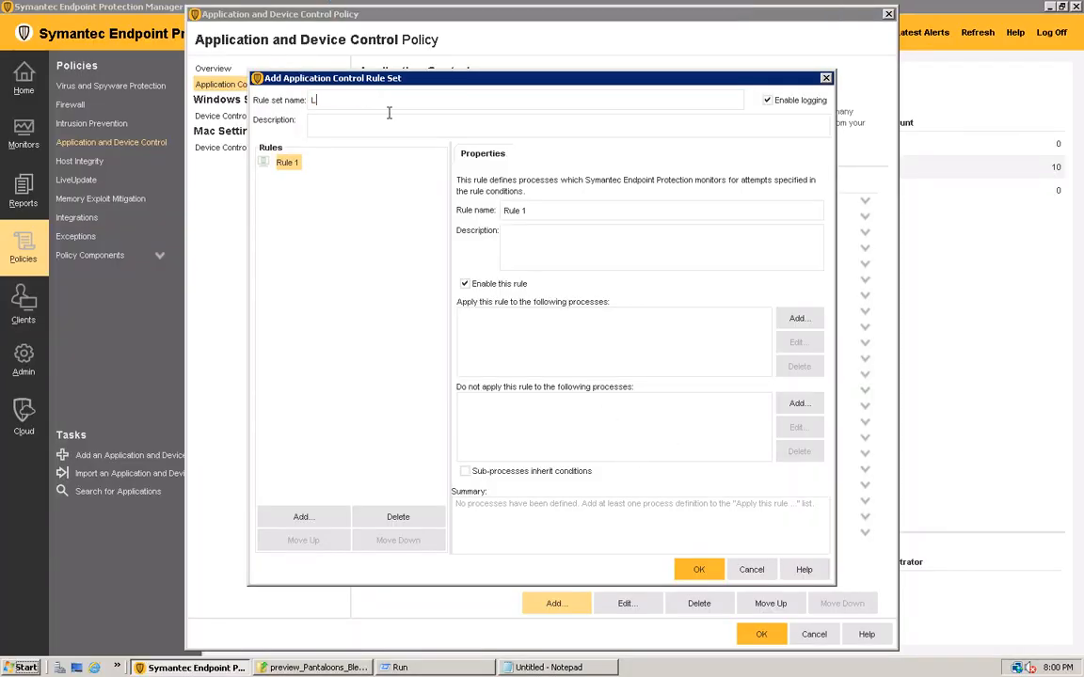
pyautogui.click(782, 321)
pyautogui.hotkey('ctrl', 'v')
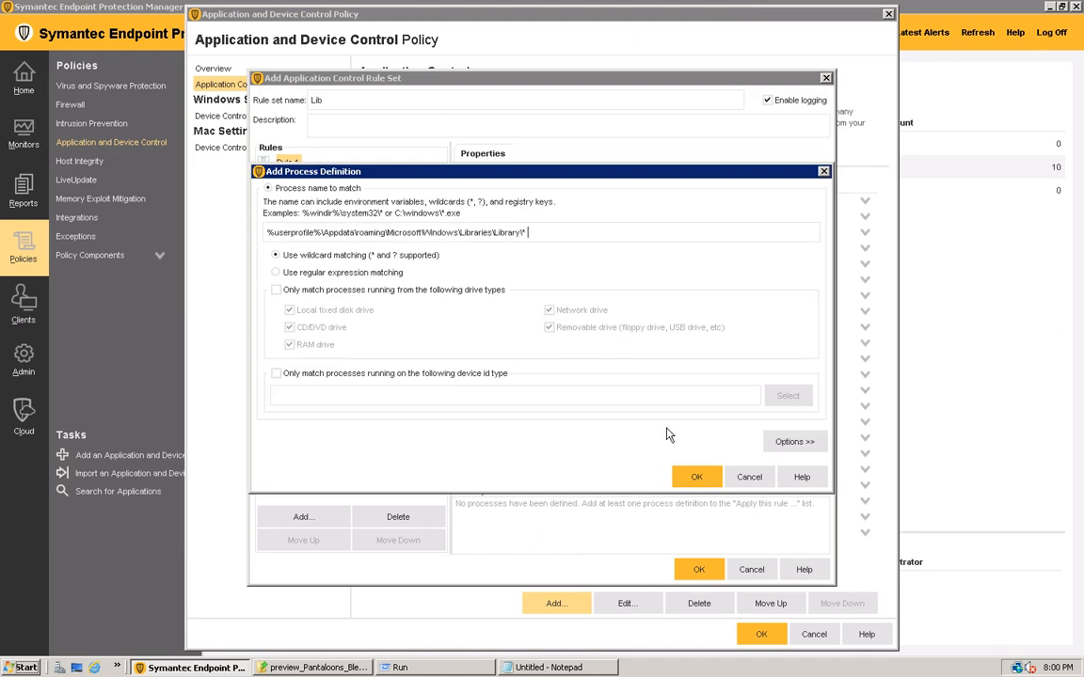
pyautogui.click(696, 477)
pyautogui.click(698, 569)
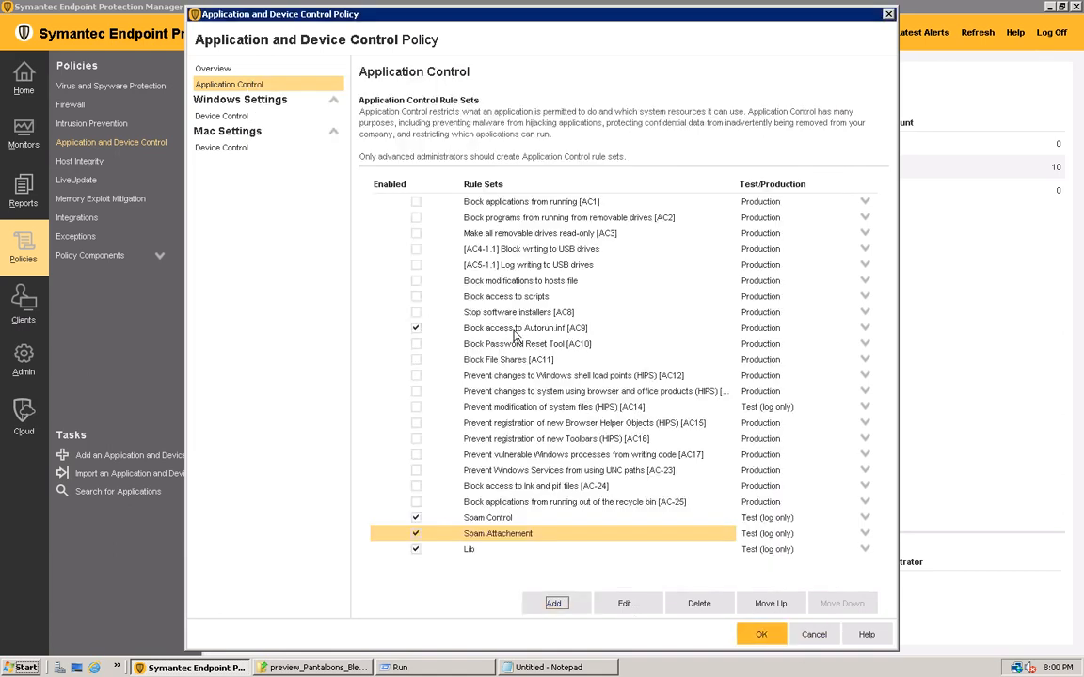
# Step: Review the Block access to Autorun.inf [AC9] rule set and close it without changes
pyautogui.doubleClick(471, 329)
pyautogui.click(752, 571)
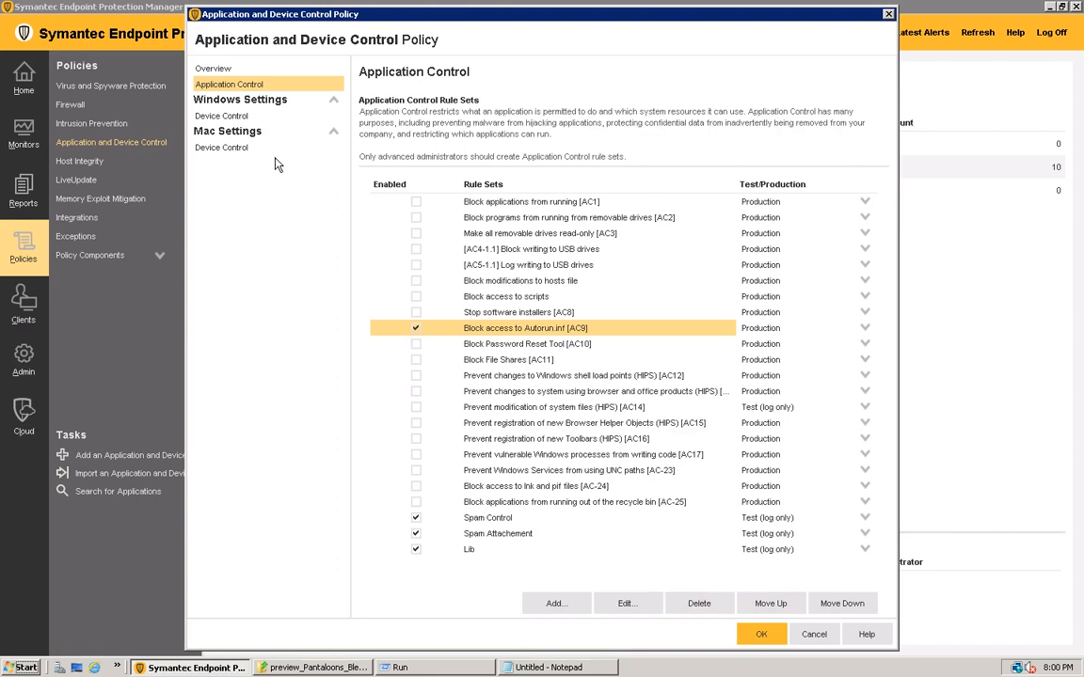
# Step: Add the SCSI device class to the blocked devices in the Windows device control settings
pyautogui.click(226, 117)
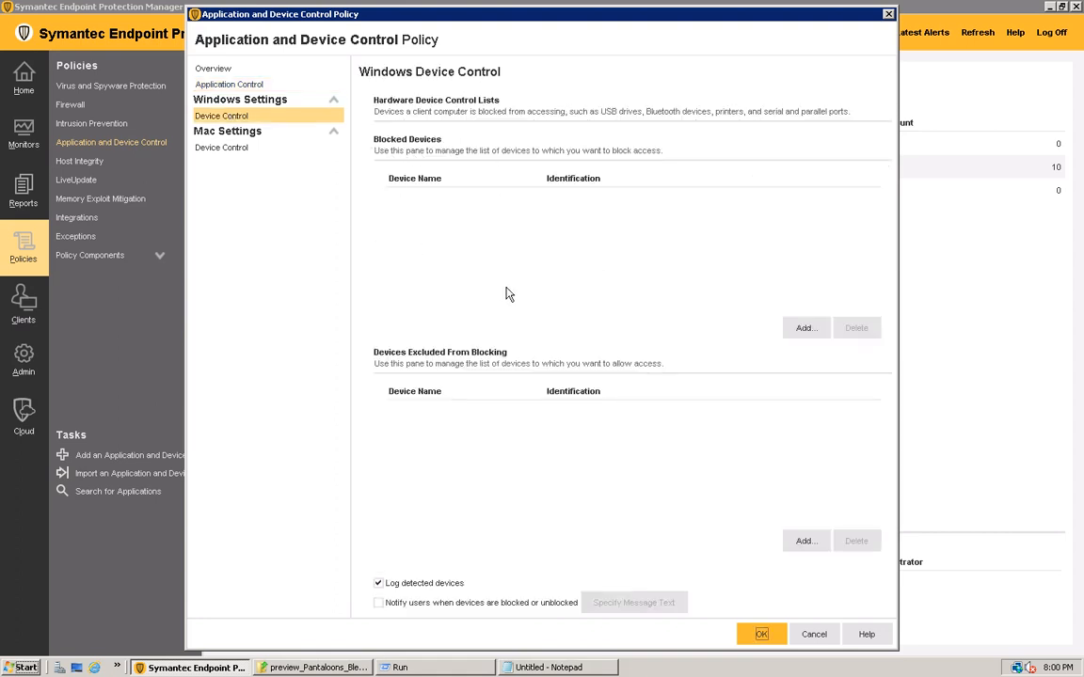
pyautogui.click(805, 329)
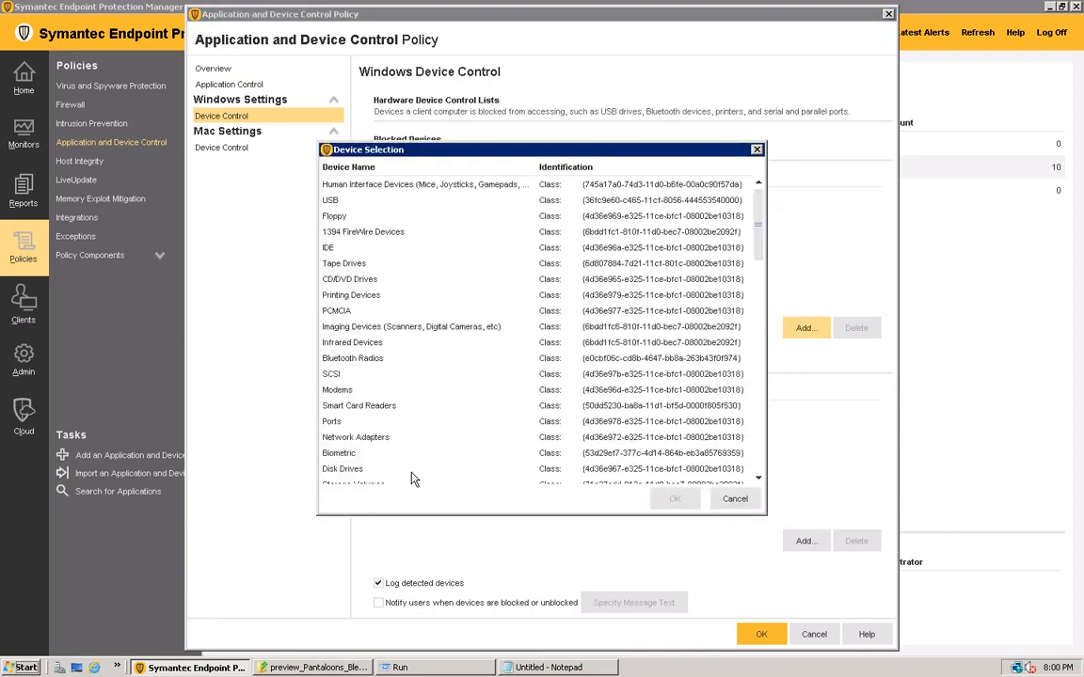
pyautogui.scroll(-15, 757, 283)
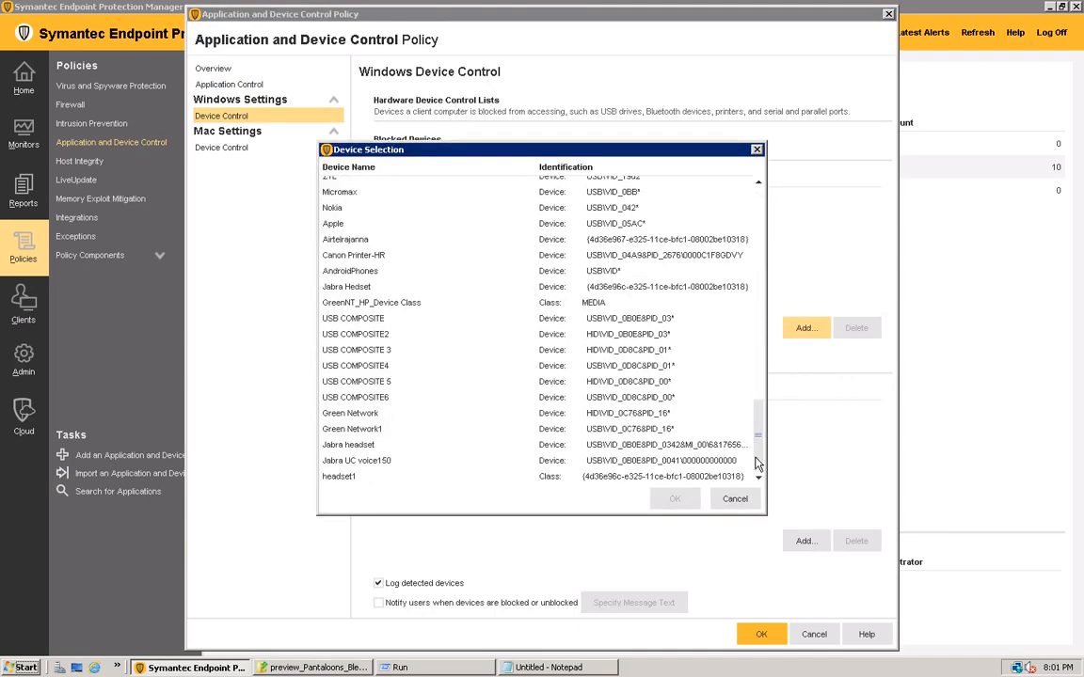
pyautogui.scroll(15, 683, 239)
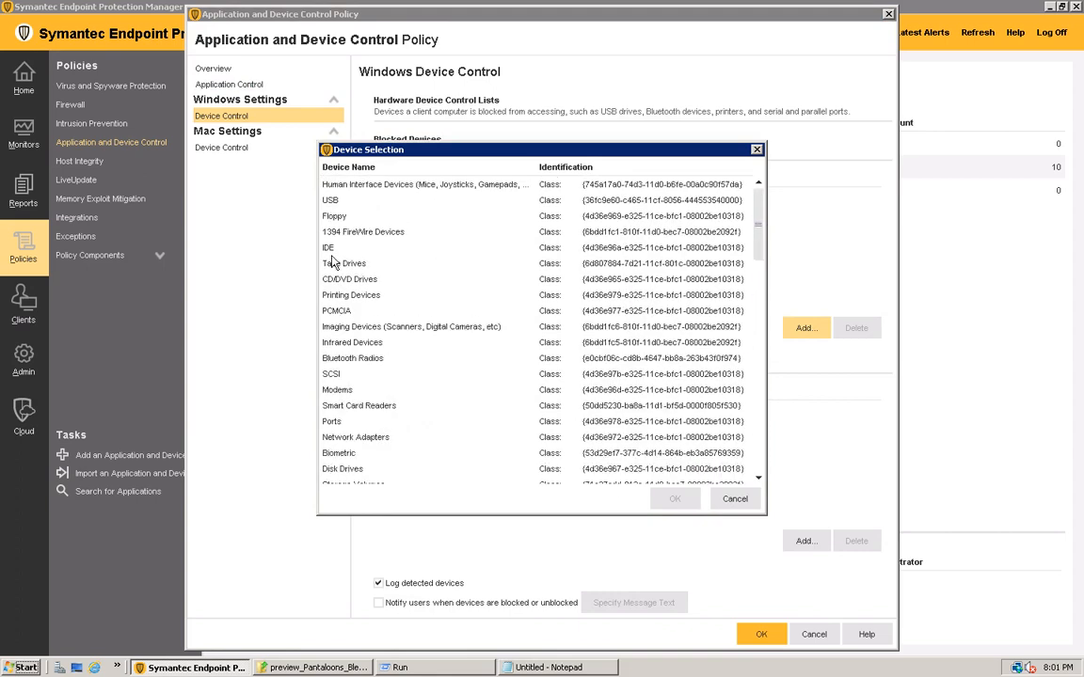
pyautogui.click(329, 201)
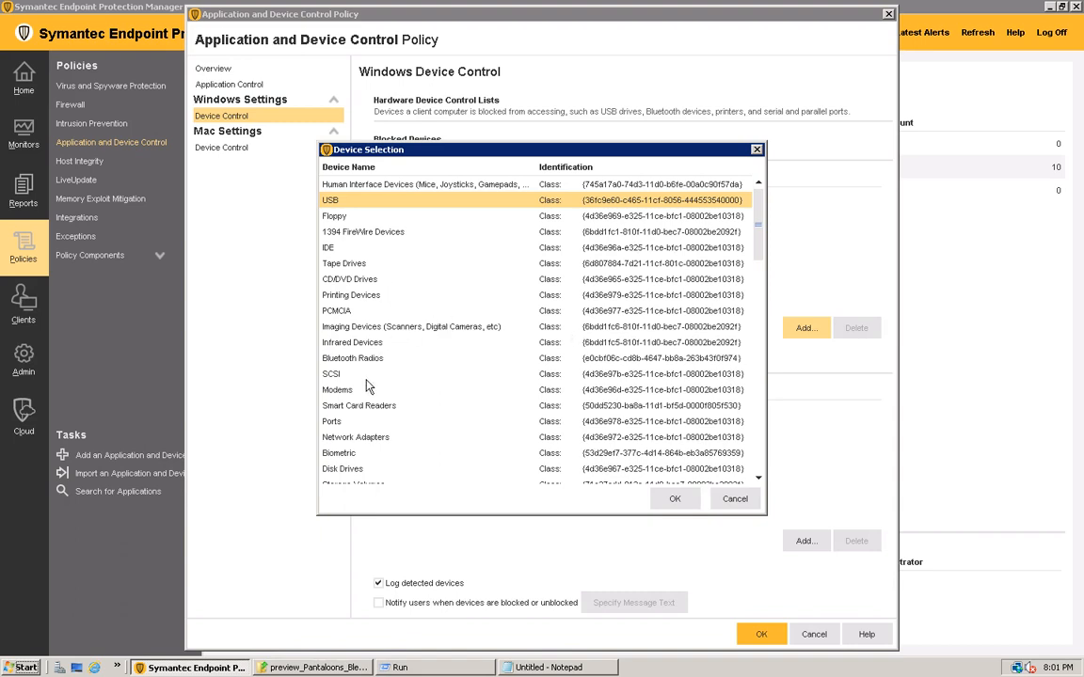
pyautogui.click(330, 373)
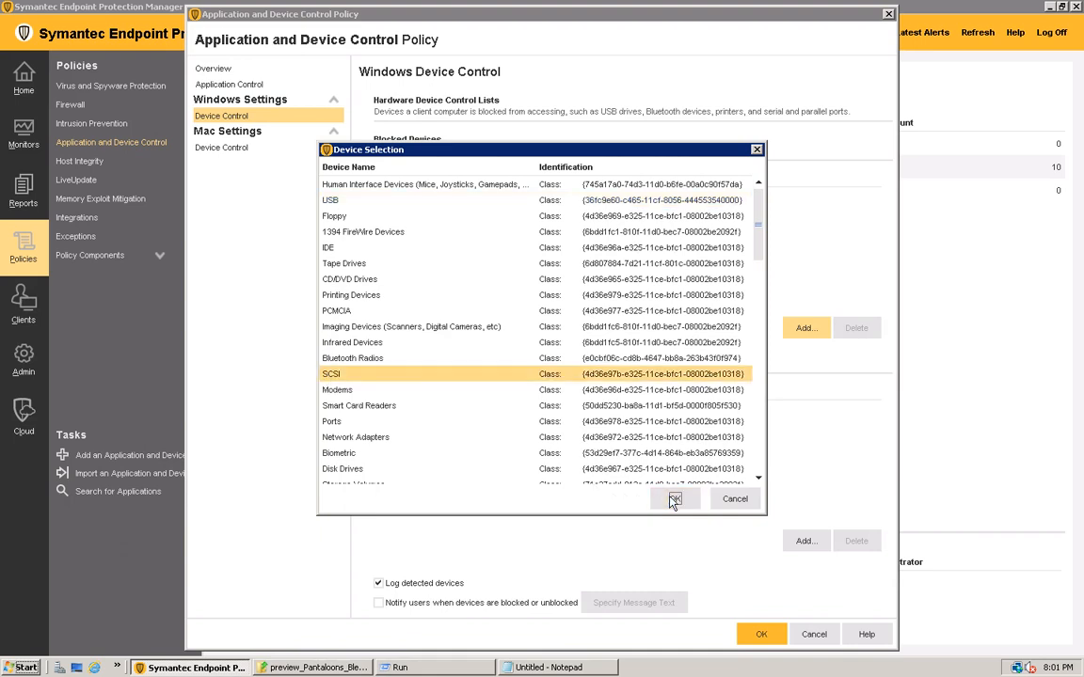
pyautogui.click(674, 499)
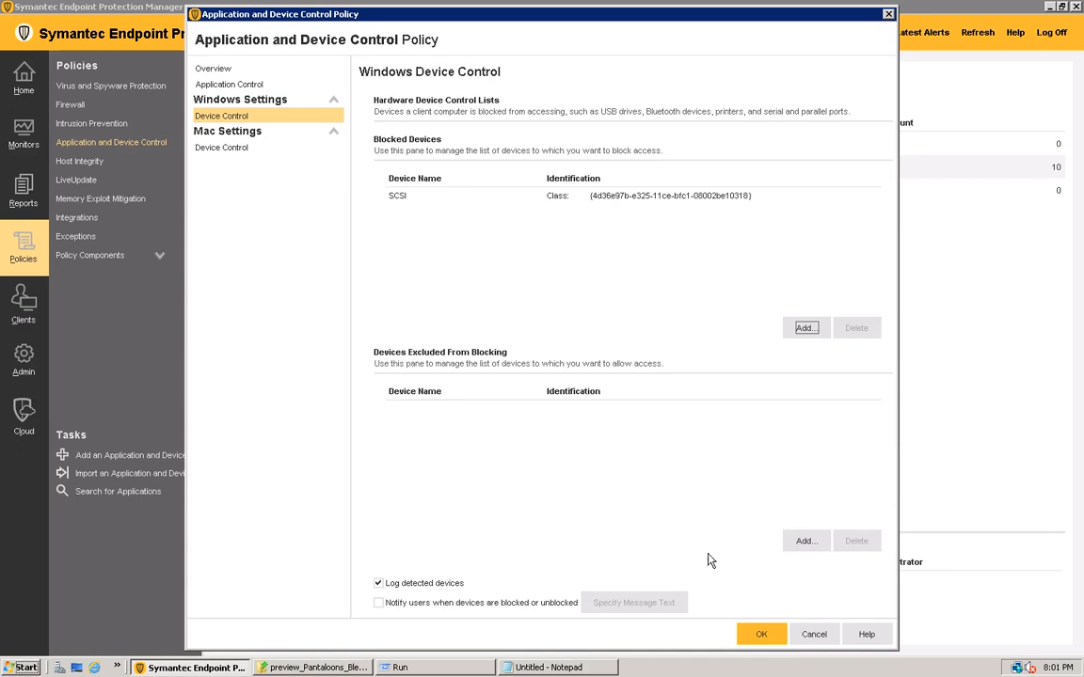
# Step: Add the Human Interface Devices class to the Windows devices excluded from blocking
pyautogui.click(812, 548)
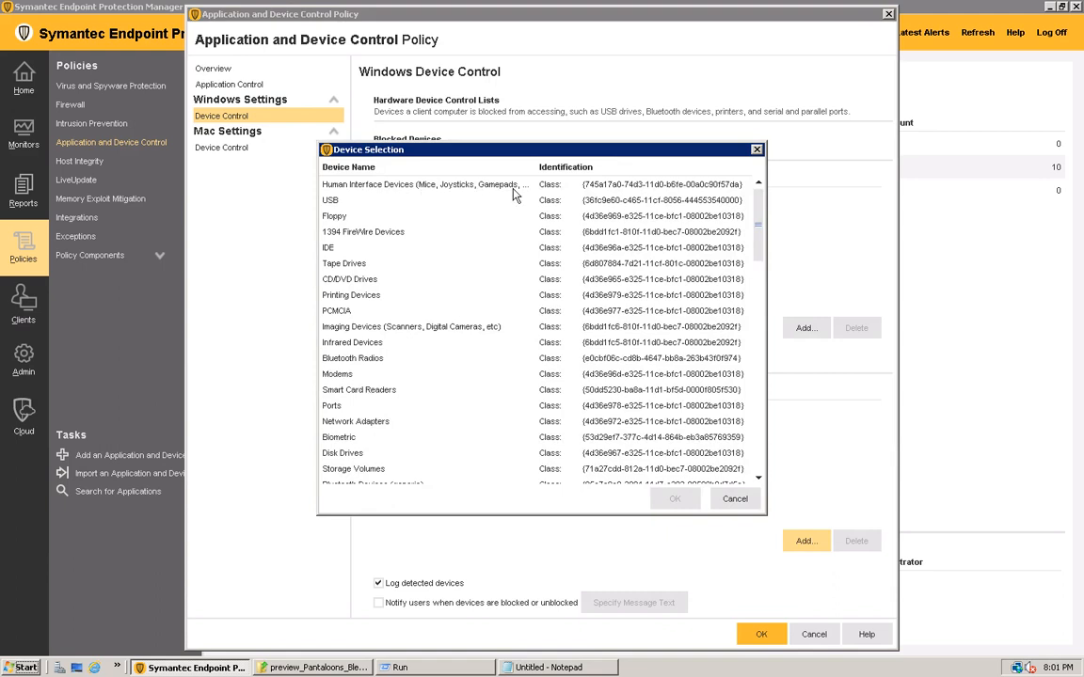
pyautogui.click(397, 184)
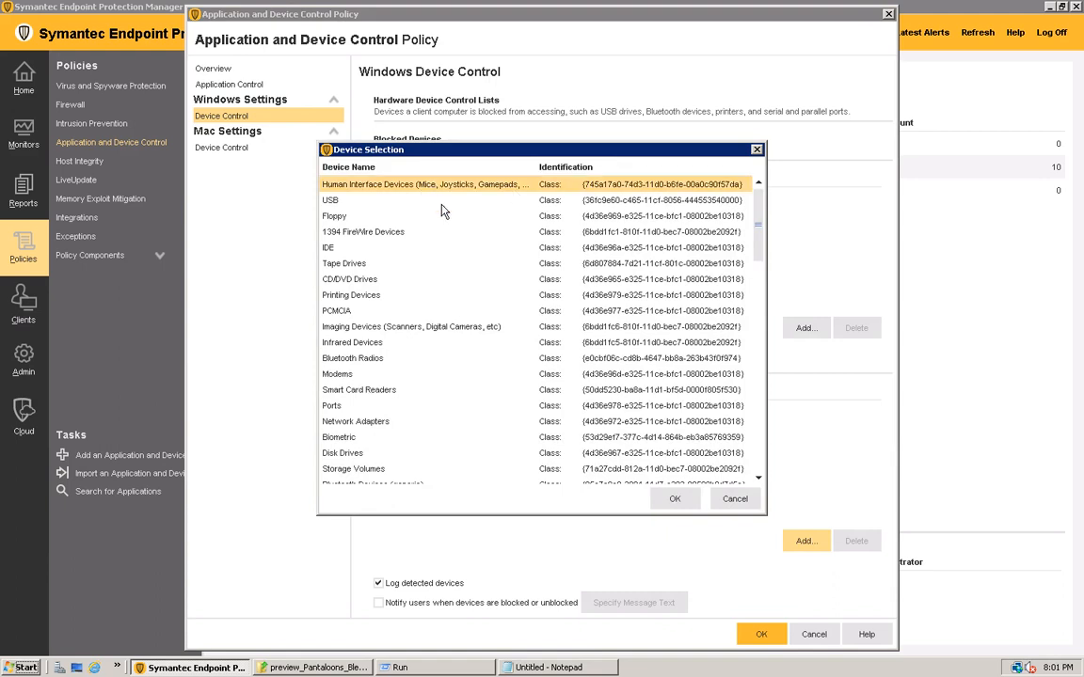
pyautogui.click(679, 504)
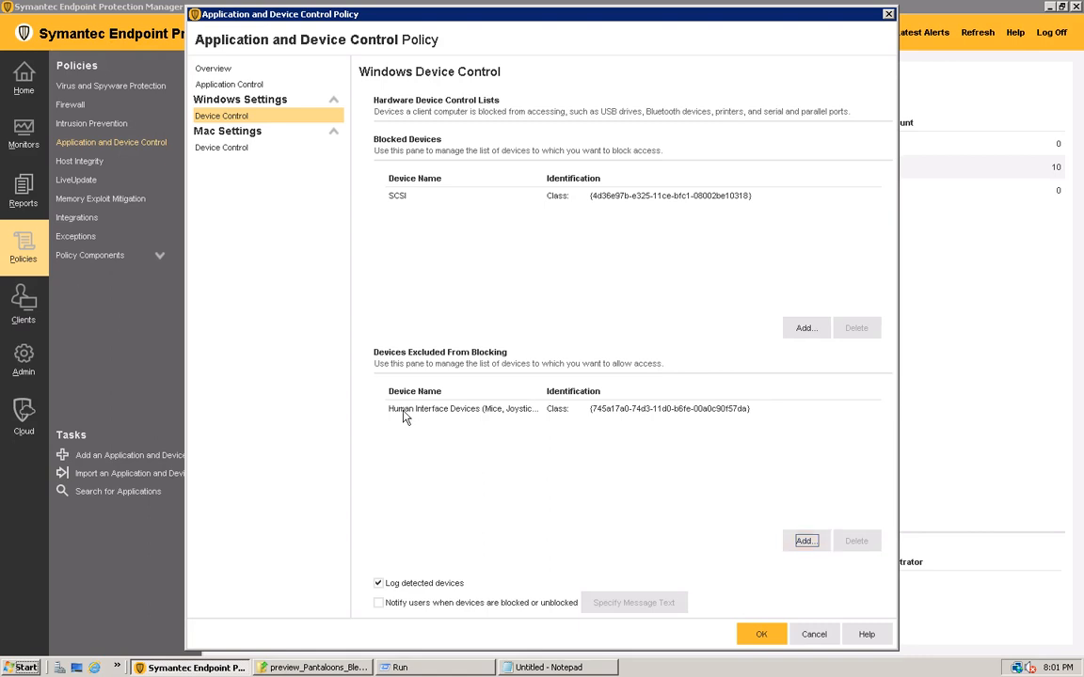
# Step: Save the new Application and Device Control policy and accept the offer to assign it
pyautogui.click(159, 255)
pyautogui.click(761, 636)
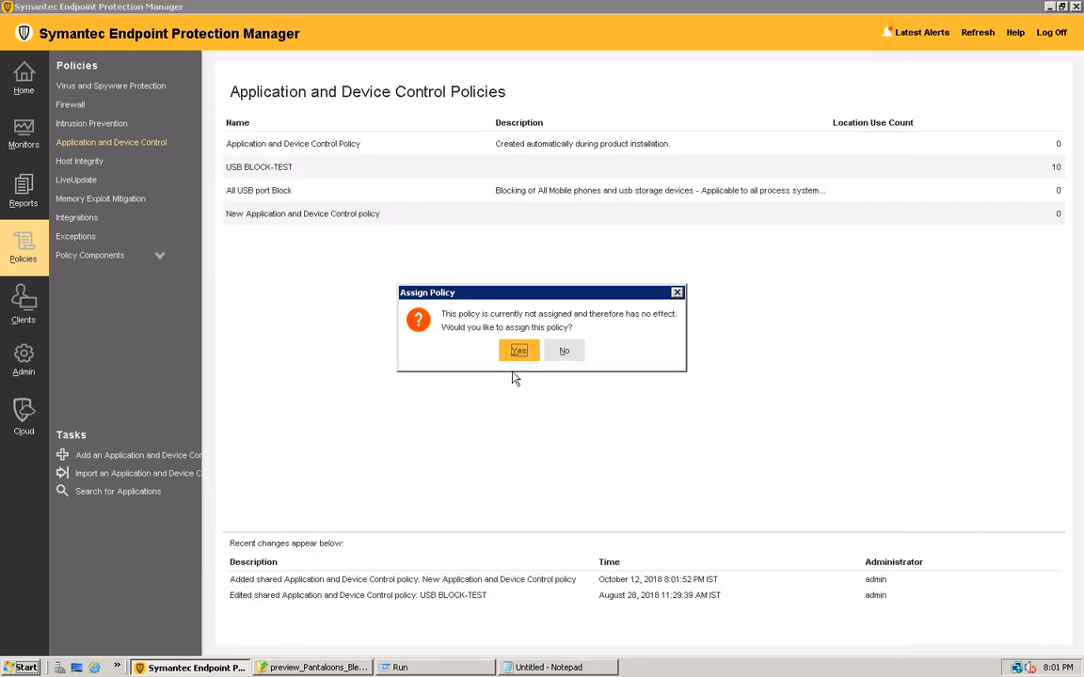
pyautogui.click(519, 353)
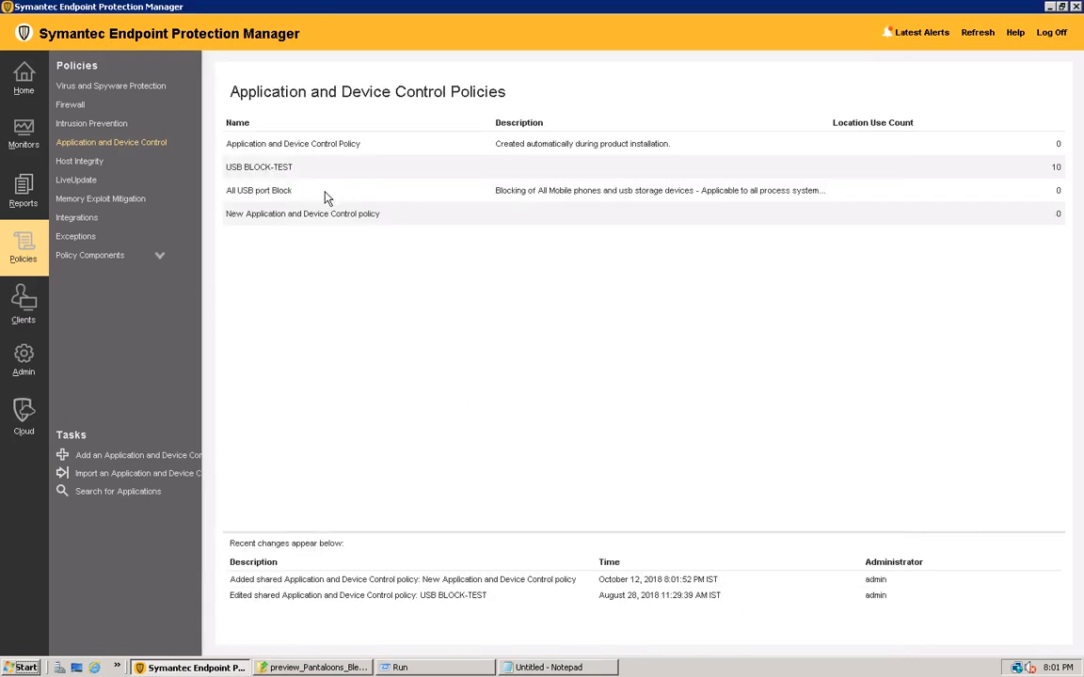
# Step: Show the Hardware Devices list among the policy components and examine its entries through to the end
pyautogui.click(160, 261)
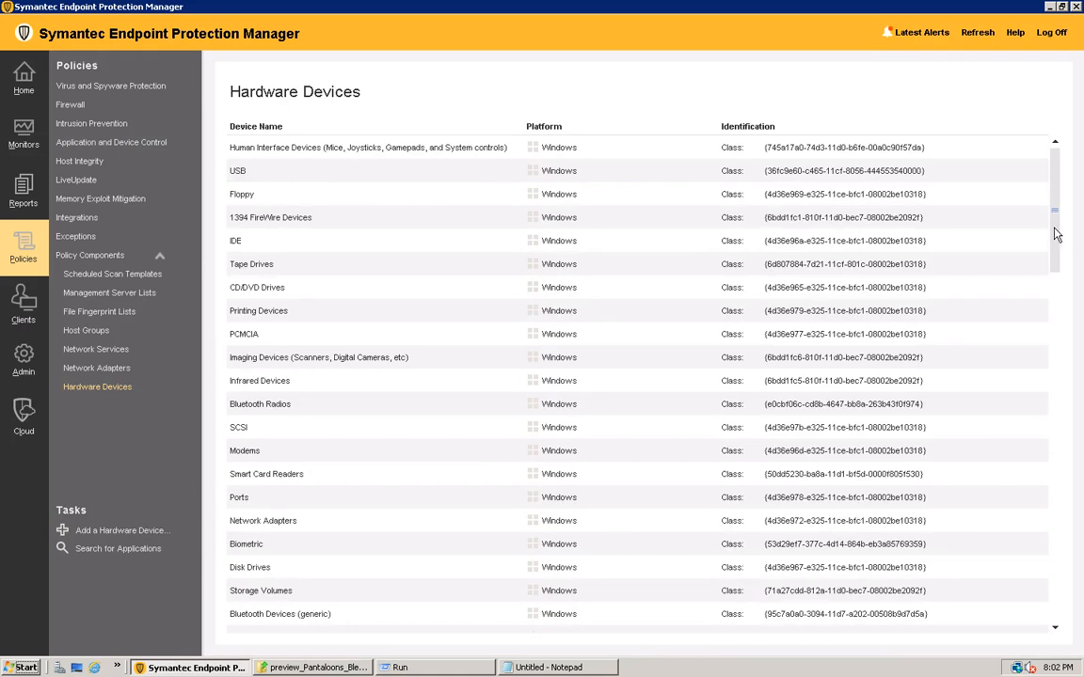
pyautogui.moveTo(1055, 288); pyautogui.dragTo(1047, 617)
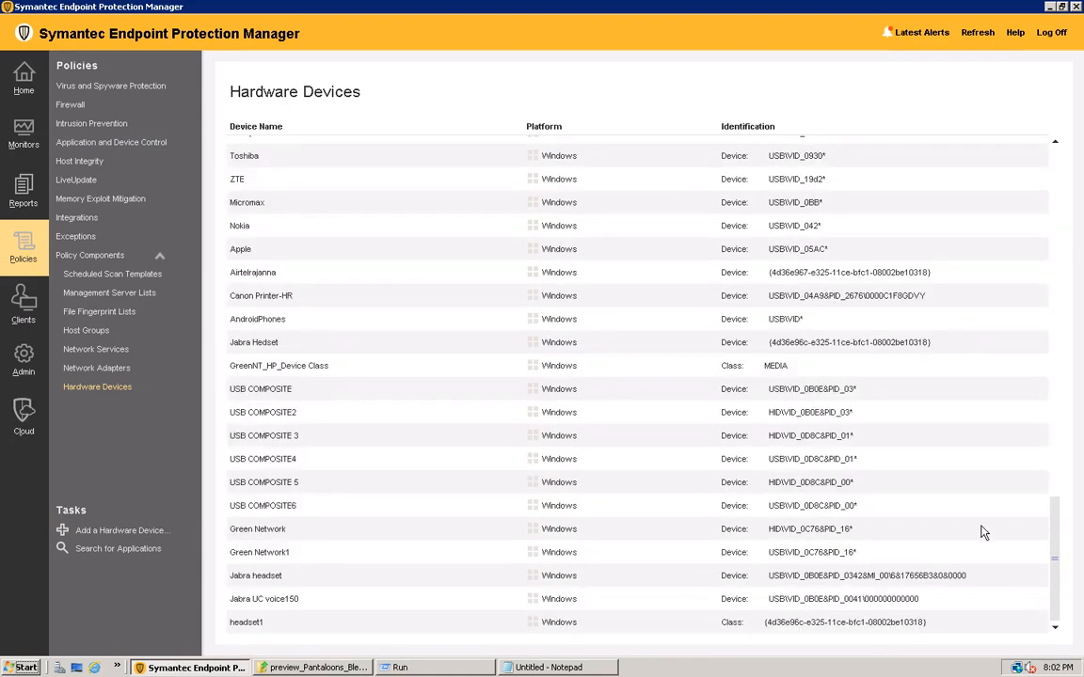
# Step: Start adding a hardware device named Test to the Hardware Devices list
pyautogui.scroll(10, 962, 436)
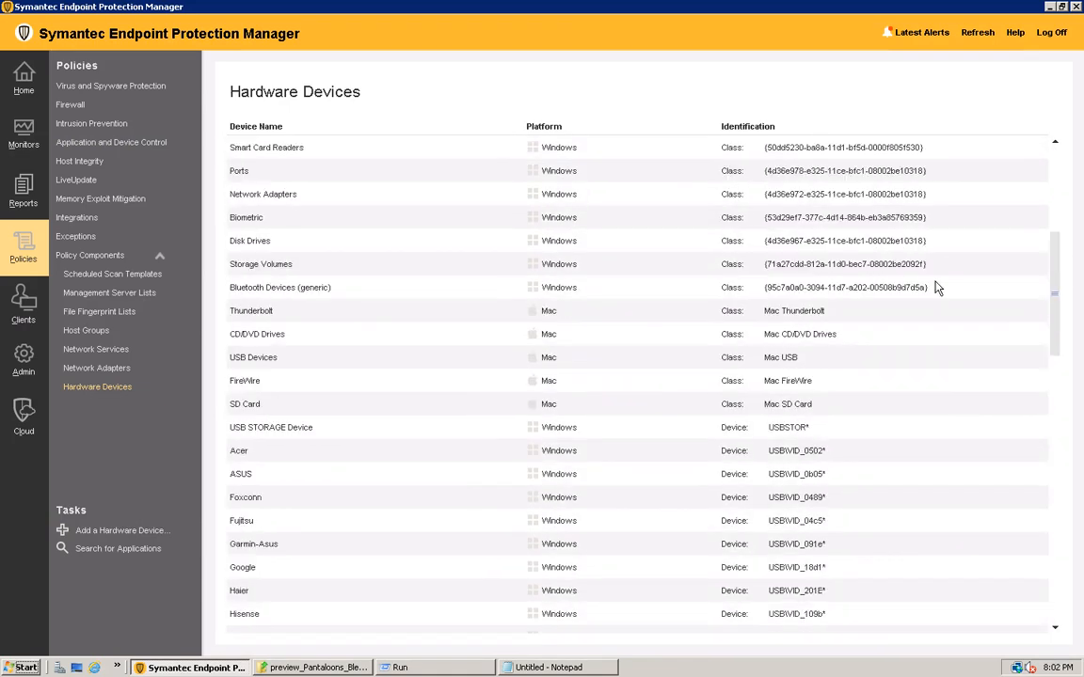
pyautogui.click(868, 287)
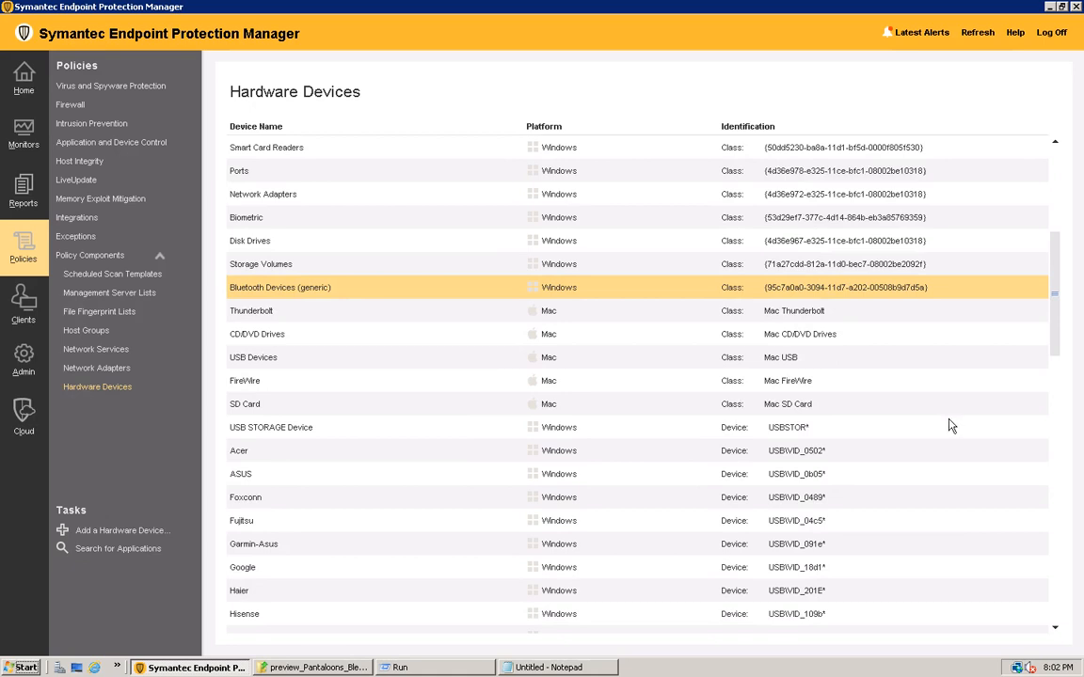
pyautogui.rightClick(947, 298)
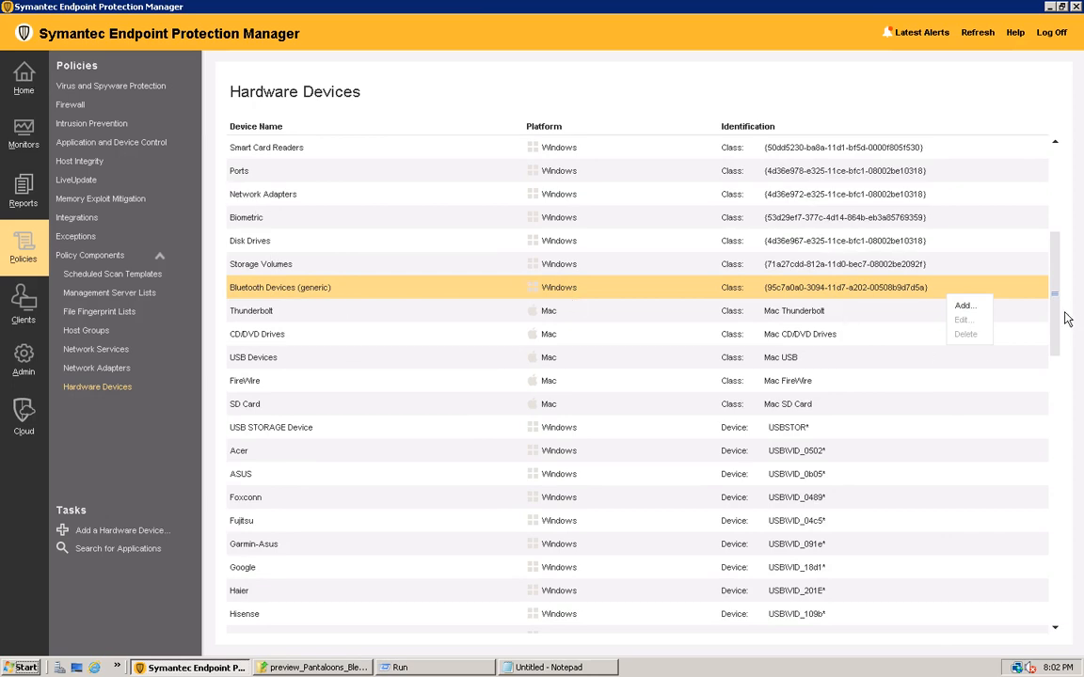
pyautogui.scroll(5, 983, 285)
pyautogui.click(409, 172)
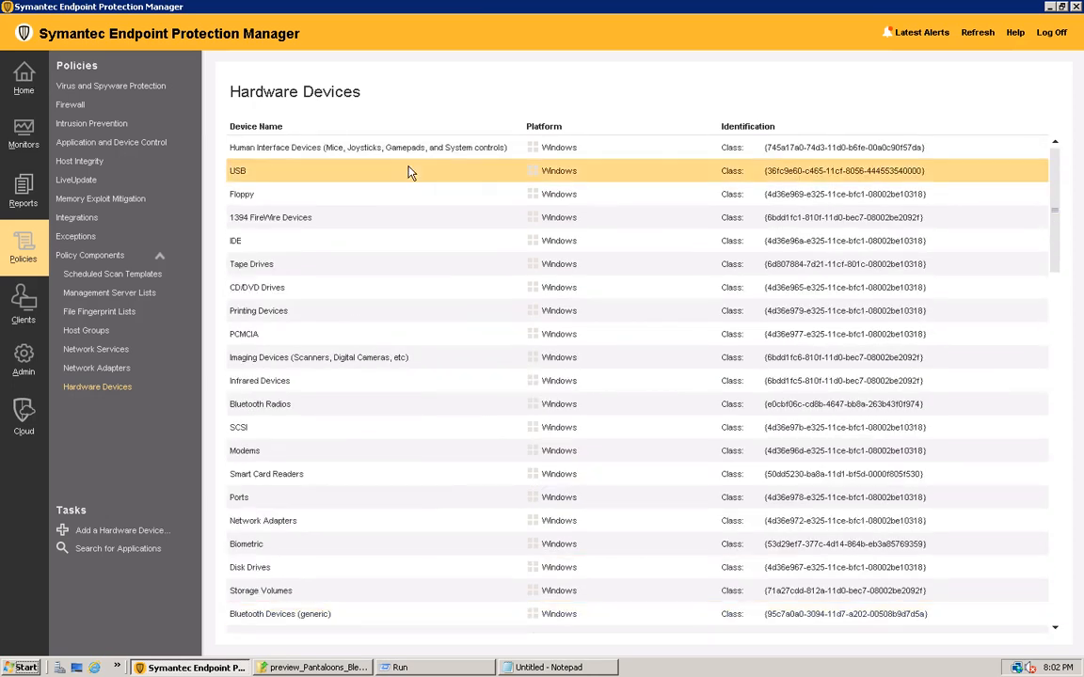
pyautogui.rightClick(410, 173)
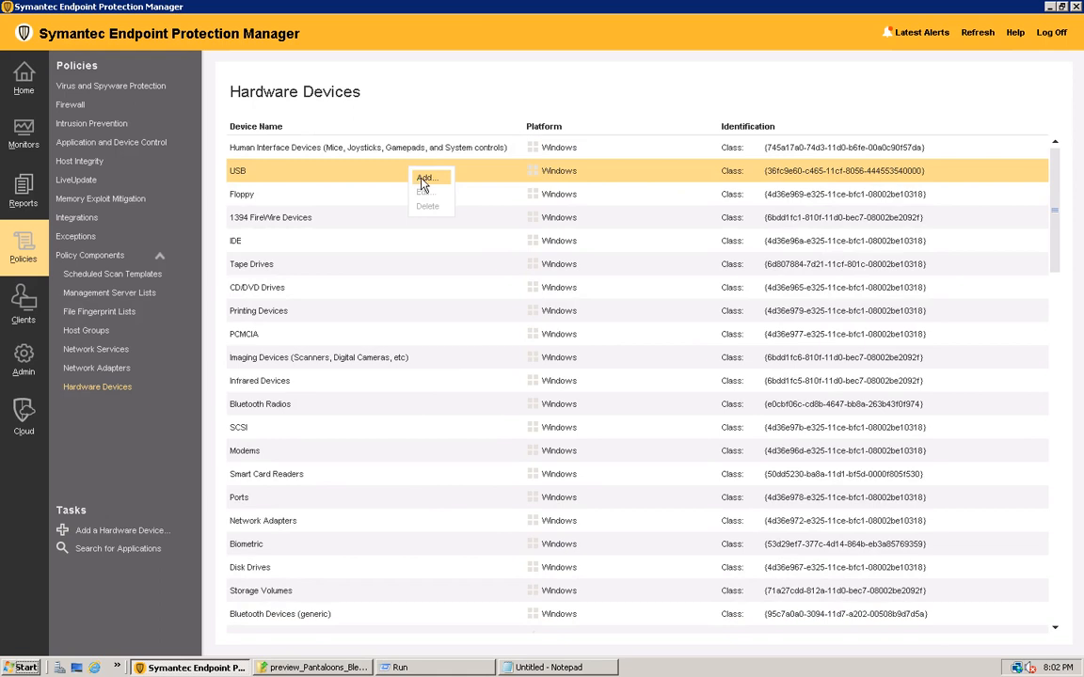
pyautogui.click(423, 180)
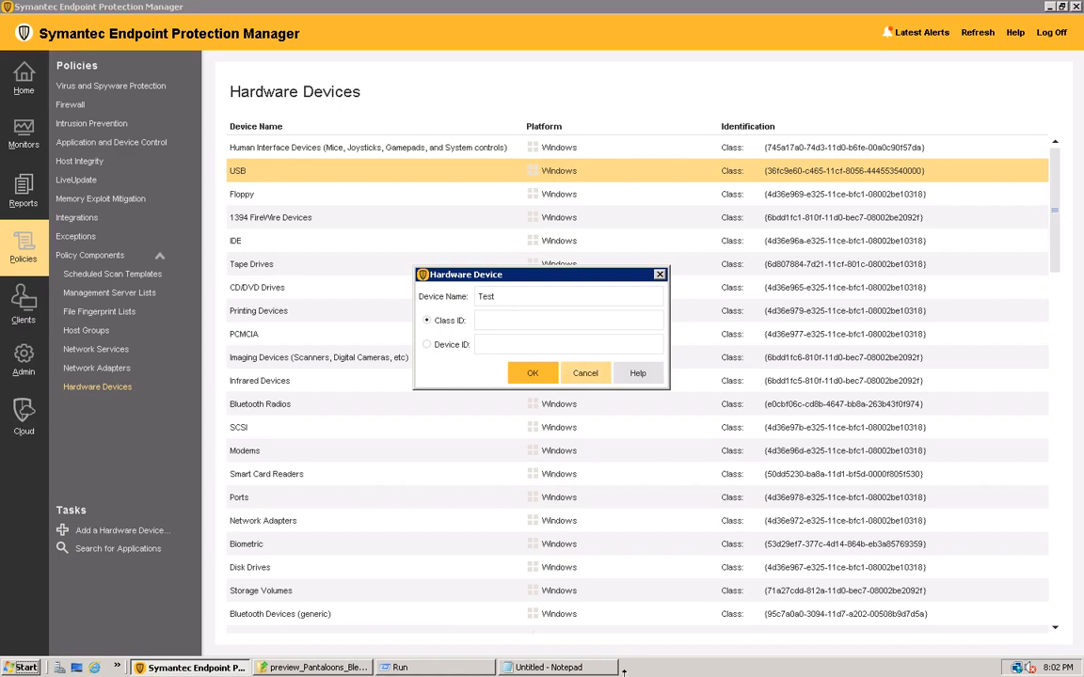
# Step: Switch to Server Manager and show the server's Device Manager under Diagnostics
pyautogui.click(23, 667)
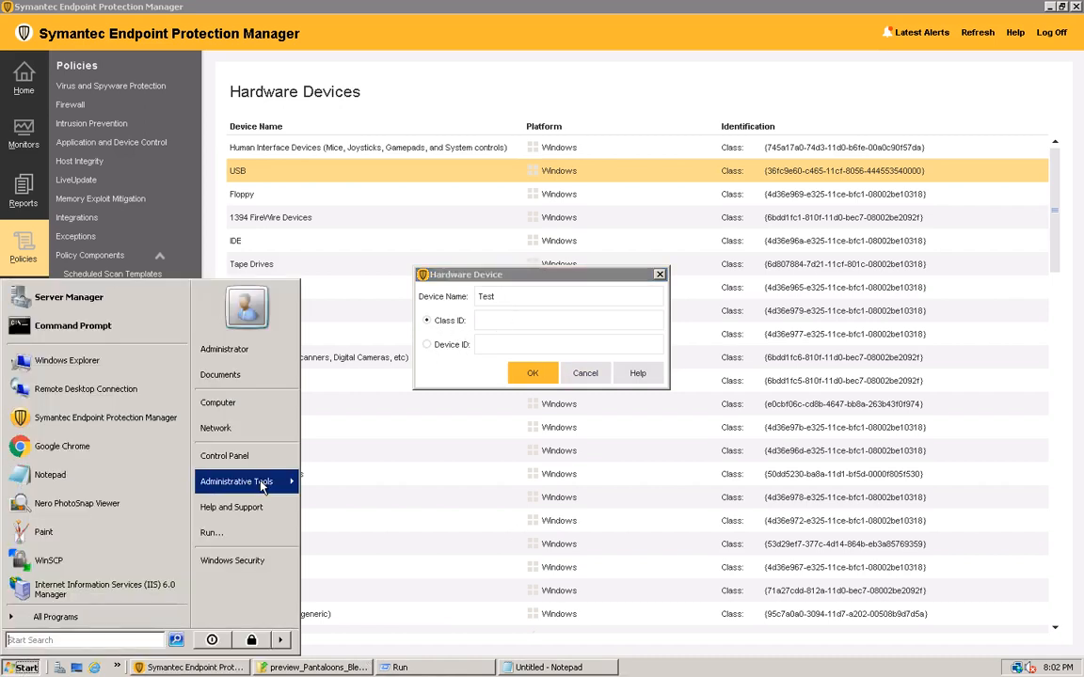
pyautogui.rightClick(263, 487)
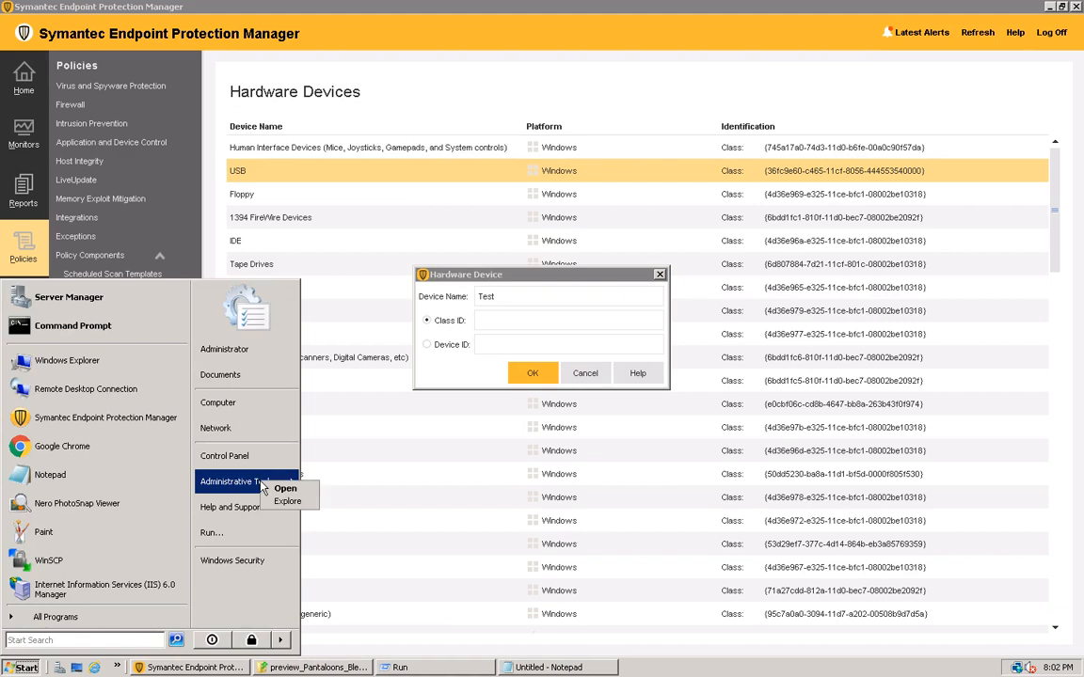
pyautogui.rightClick(215, 402)
pyautogui.press('Escape')
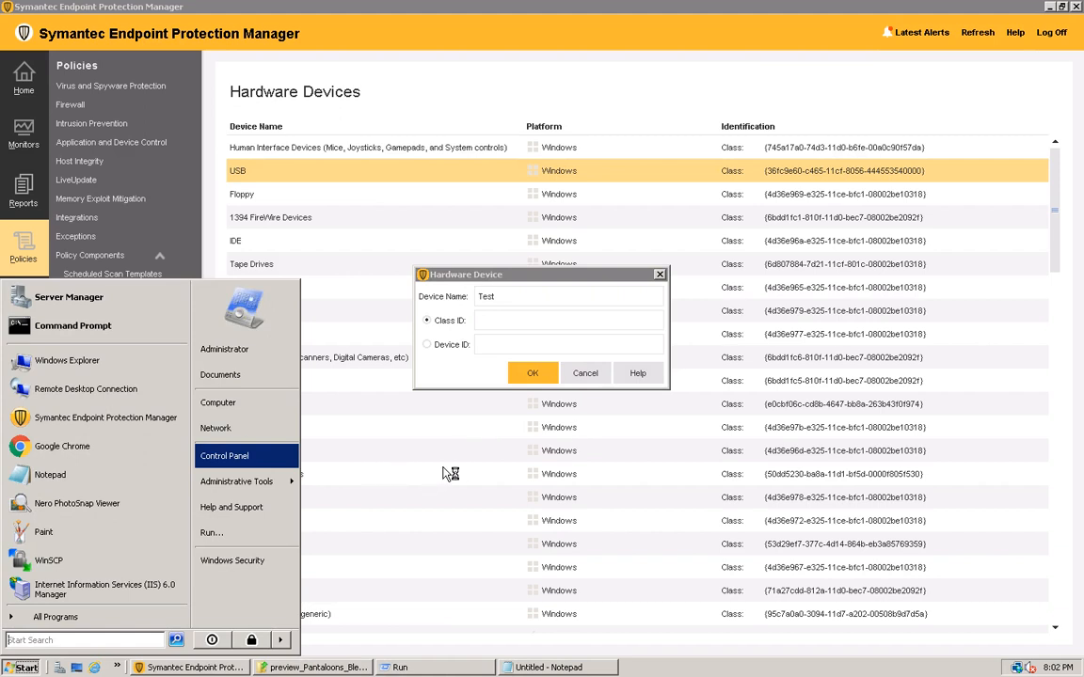
pyautogui.rightClick(225, 403)
pyautogui.press('Escape')
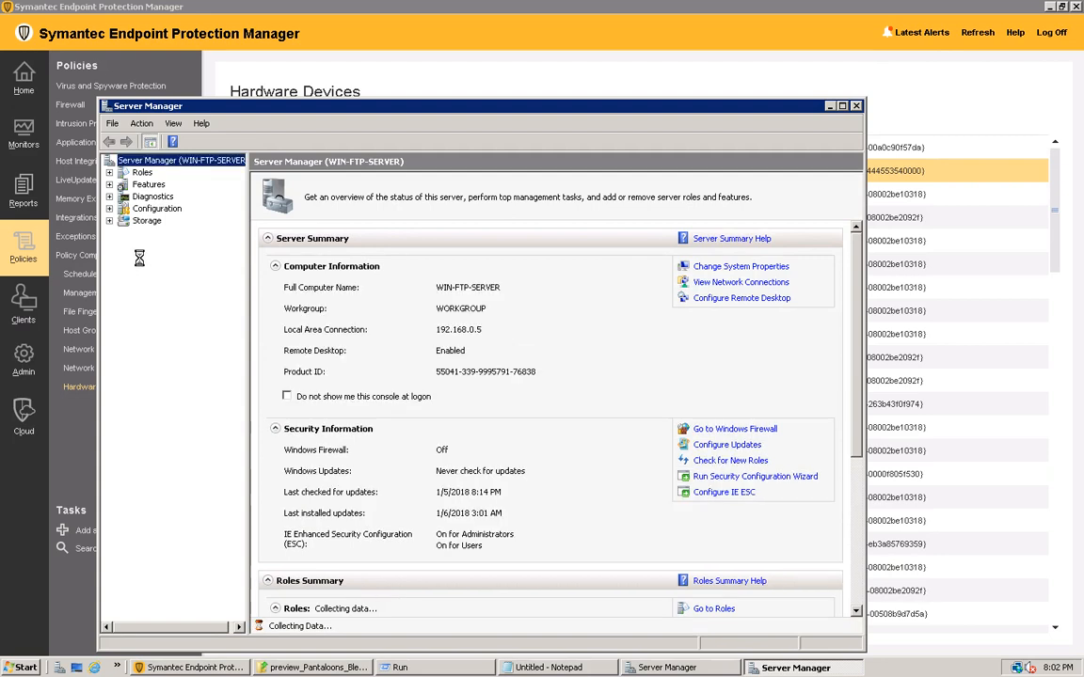
pyautogui.click(109, 195)
pyautogui.click(175, 232)
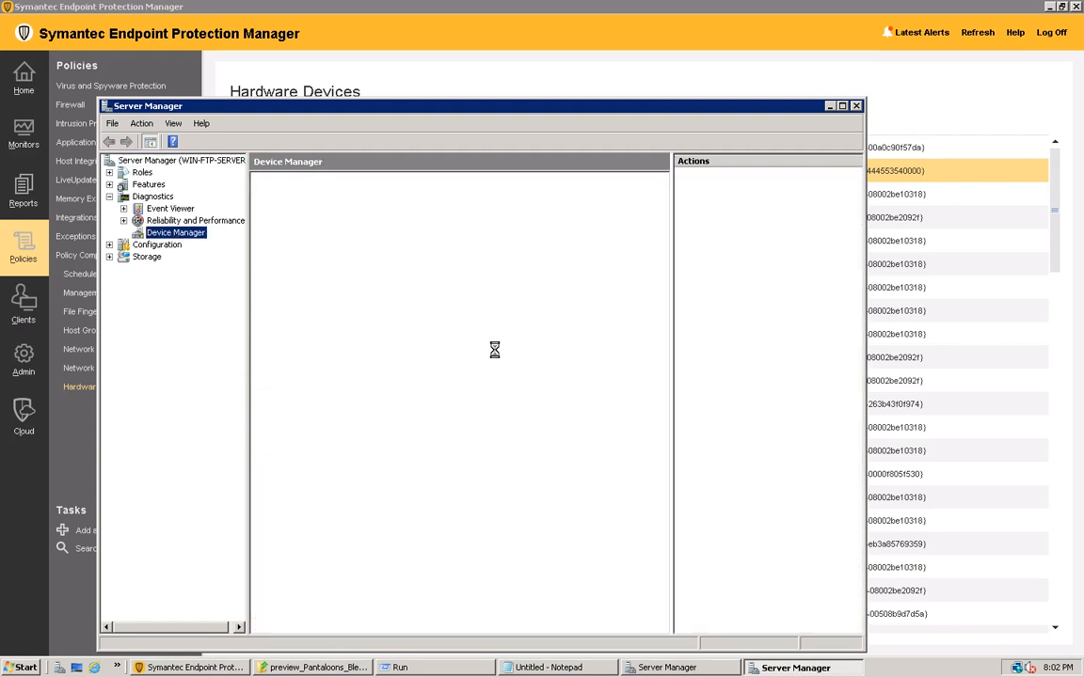
pyautogui.click(13, 667)
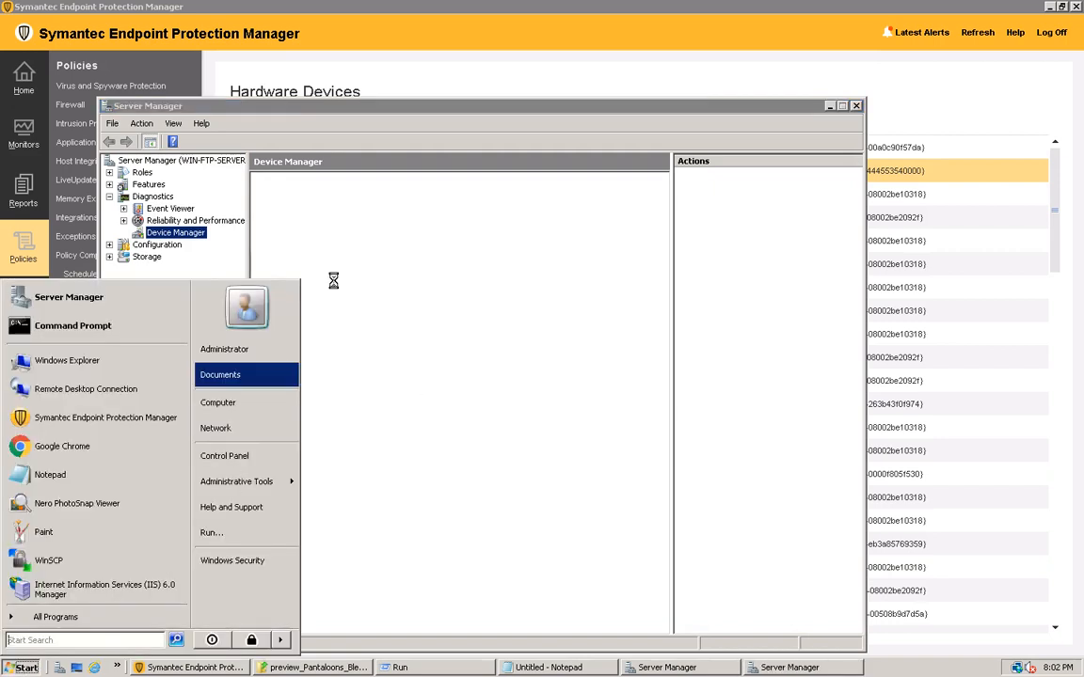
pyautogui.click(335, 106)
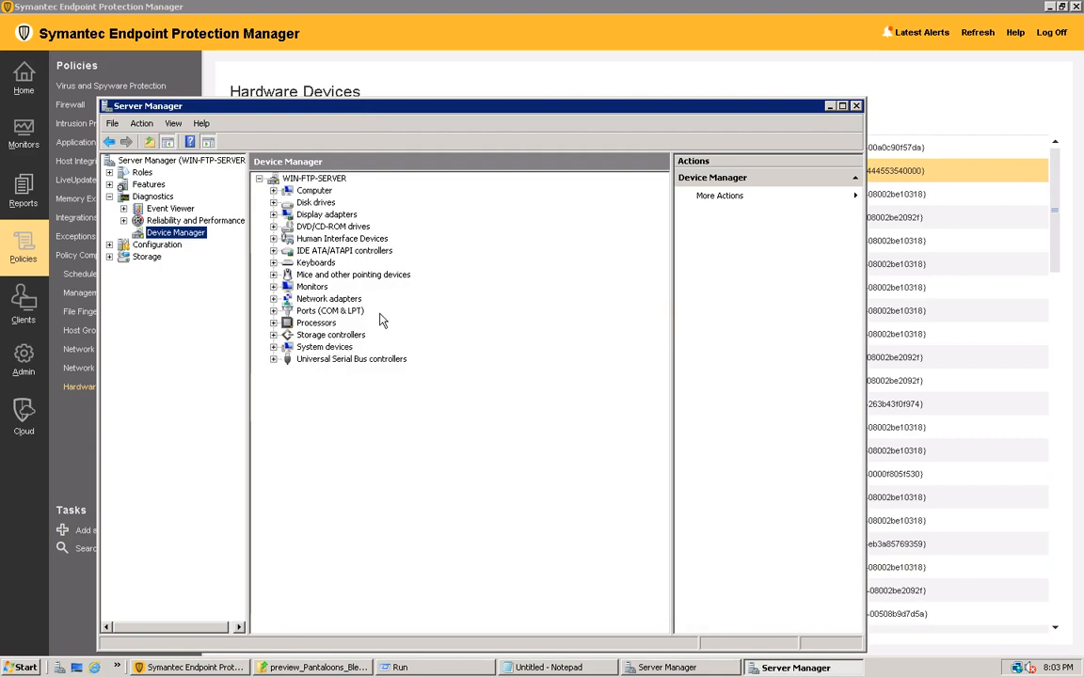
# Step: Examine the driver information and available detail properties of the first Intel USB Universal Host Controller
pyautogui.click(272, 359)
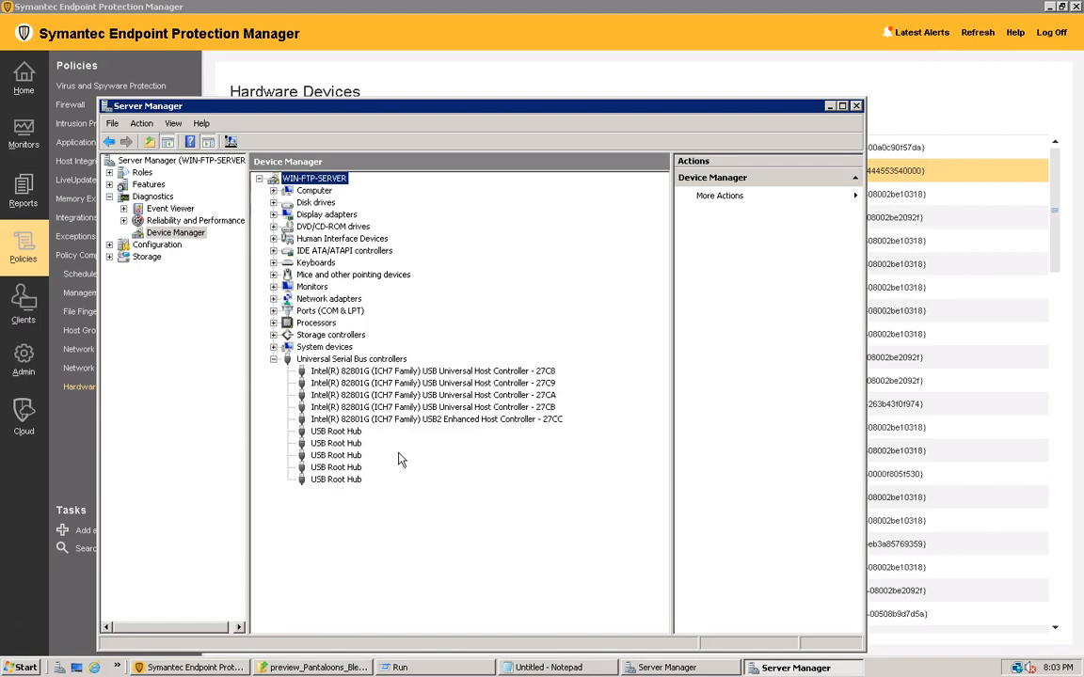
pyautogui.click(485, 373)
pyautogui.rightClick(486, 375)
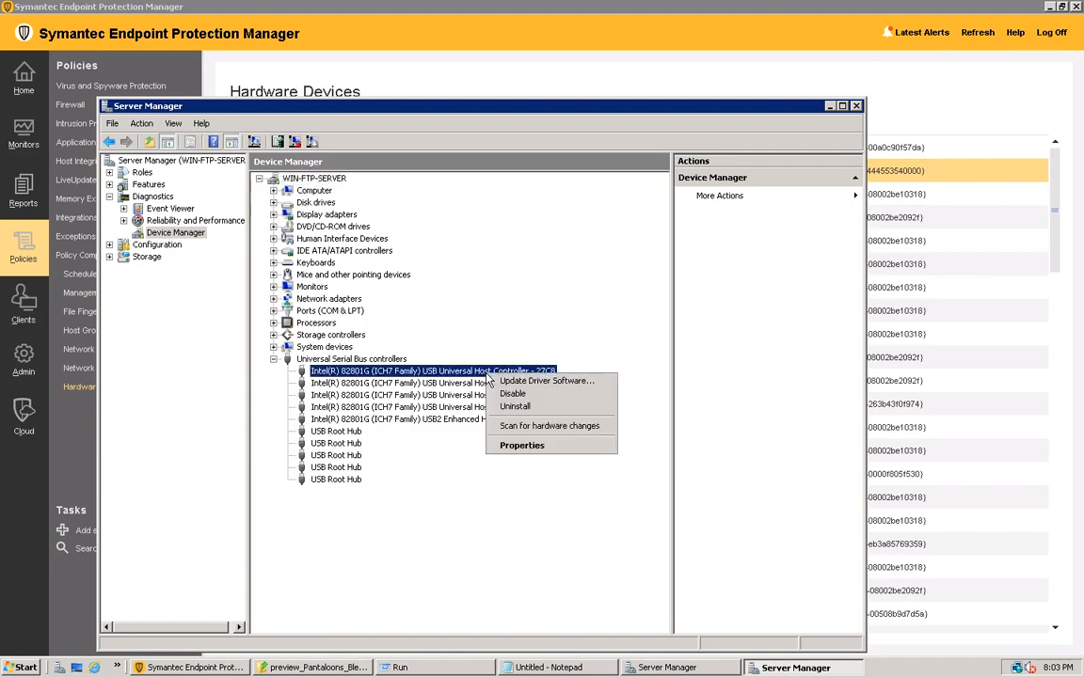
pyautogui.click(524, 448)
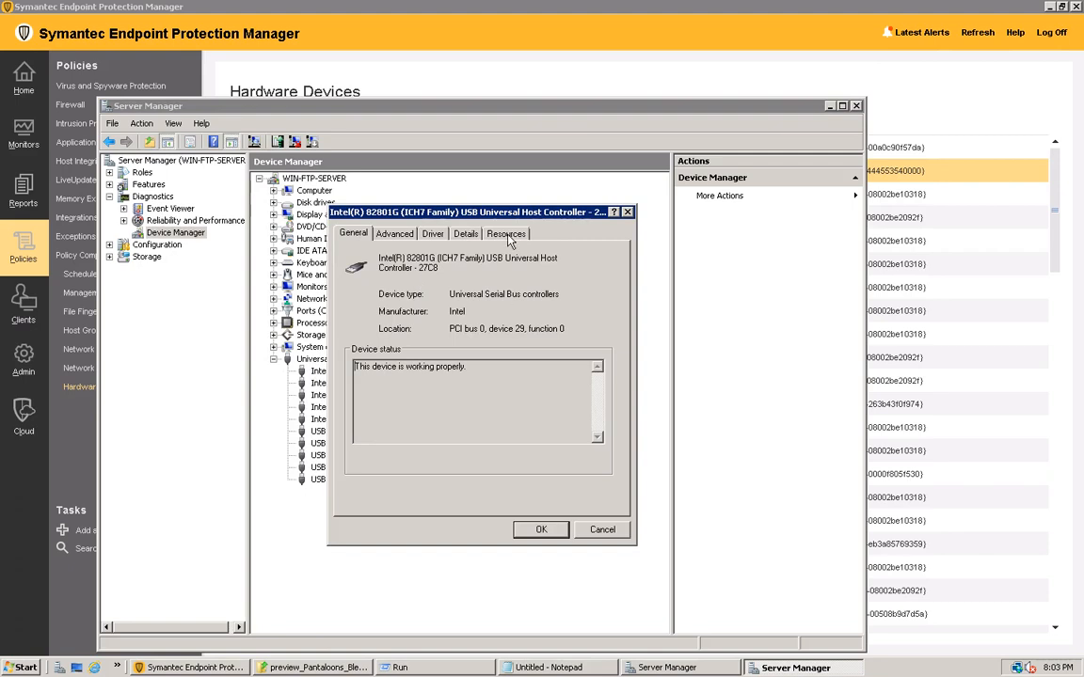
pyautogui.click(433, 235)
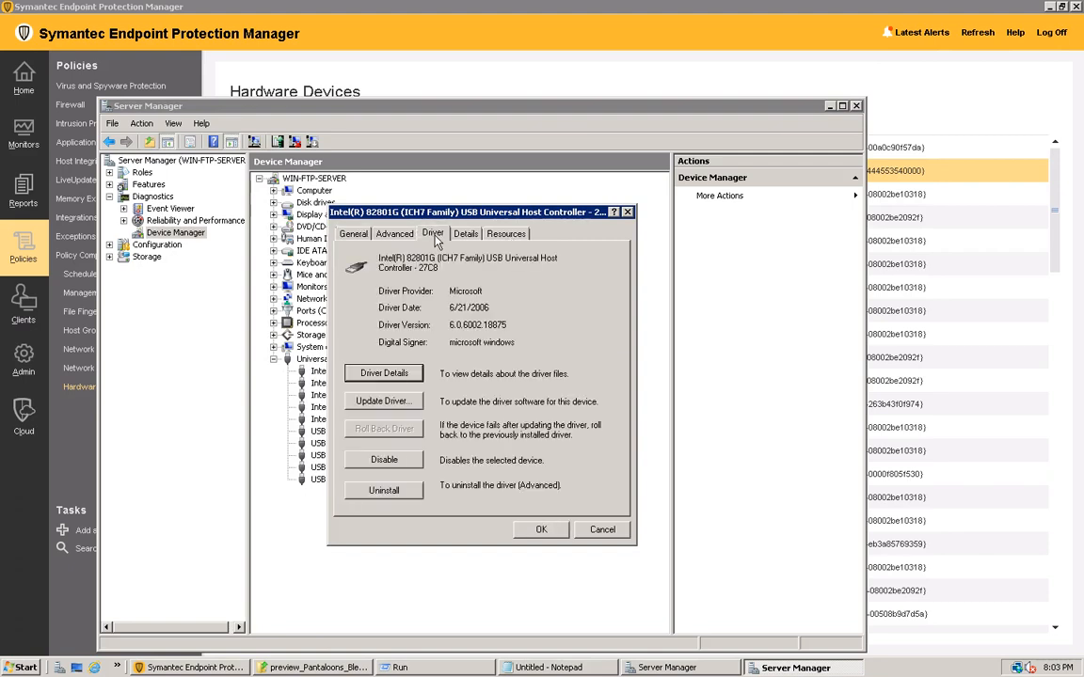
pyautogui.click(466, 234)
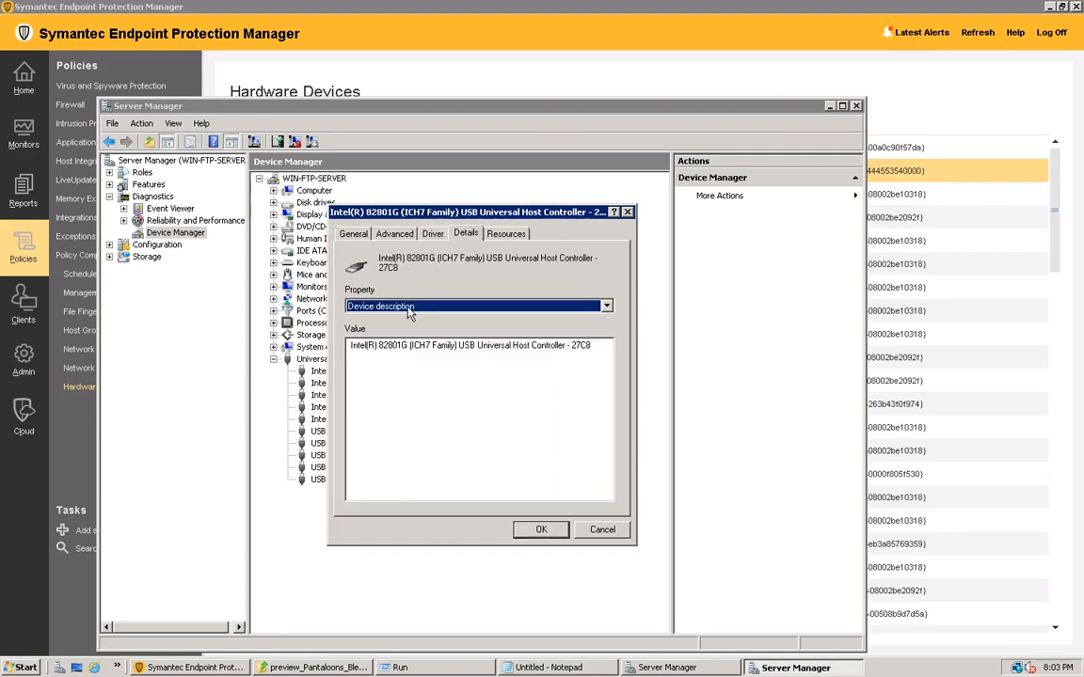
pyautogui.click(606, 306)
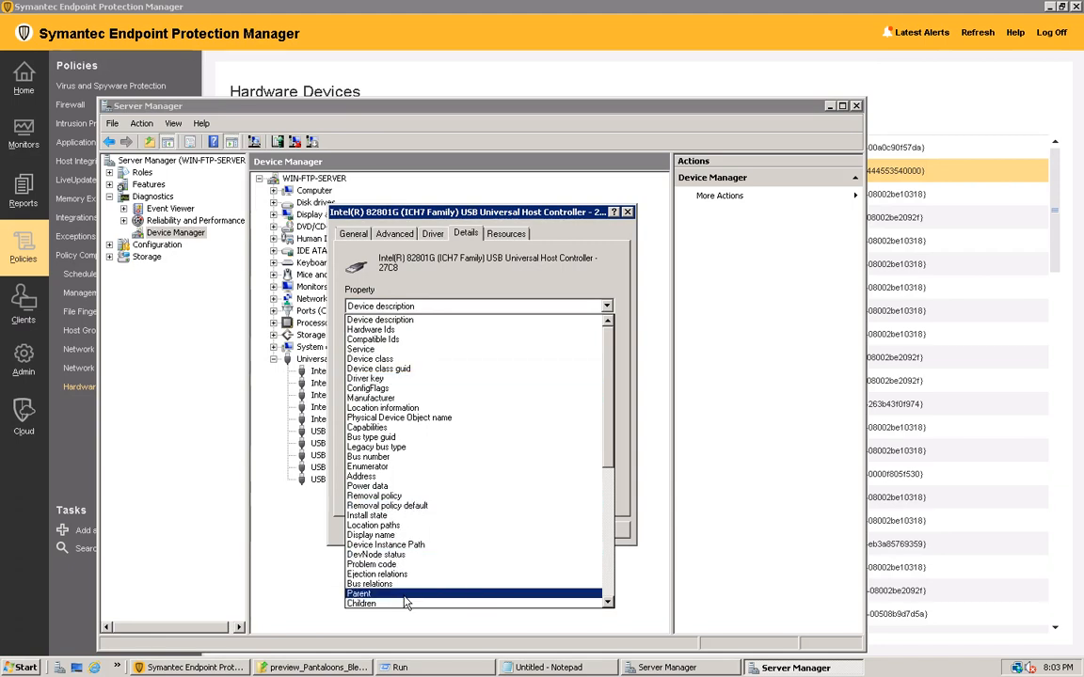
# Step: Close the controller properties and Server Manager, and discard the Test hardware device entry
pyautogui.click(627, 212)
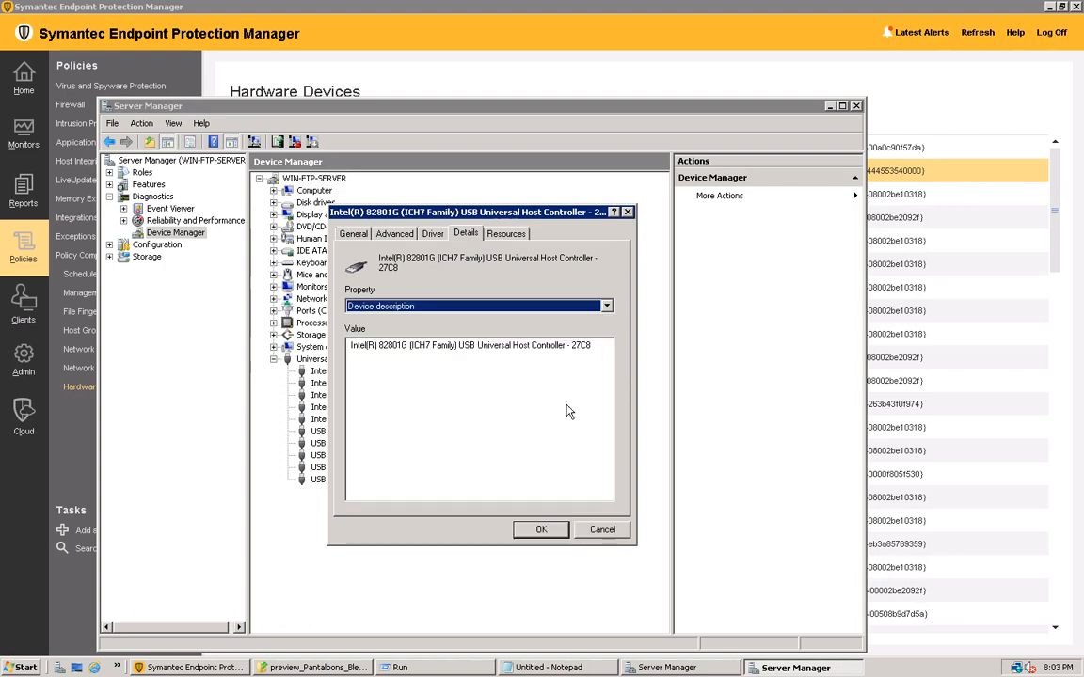
pyautogui.click(603, 532)
pyautogui.click(856, 107)
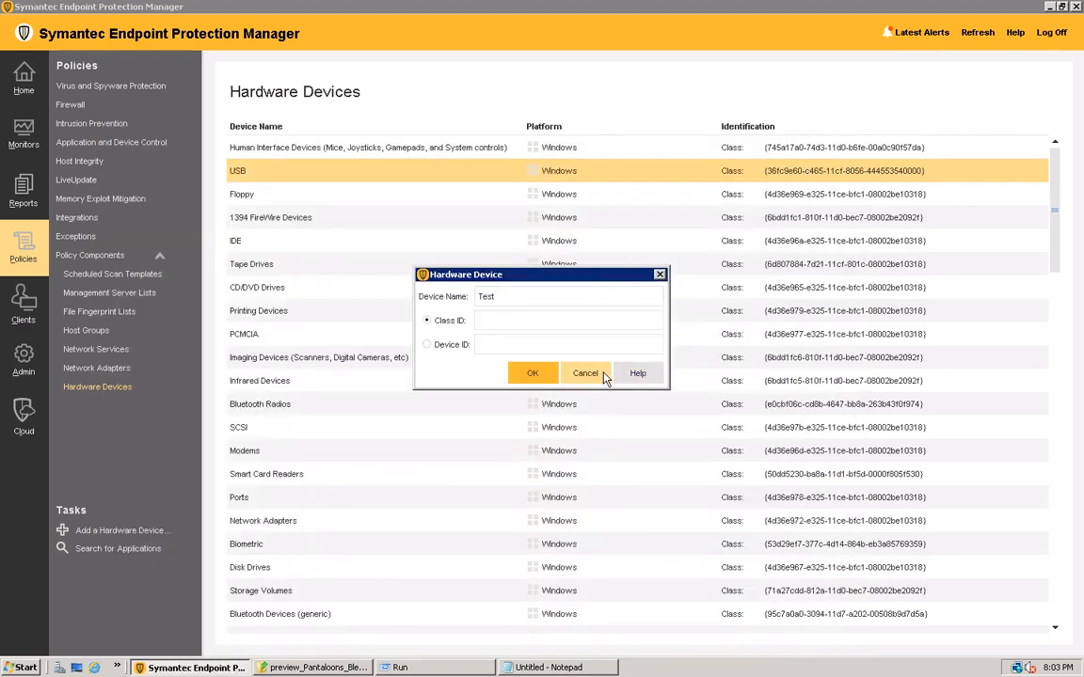
pyautogui.click(605, 376)
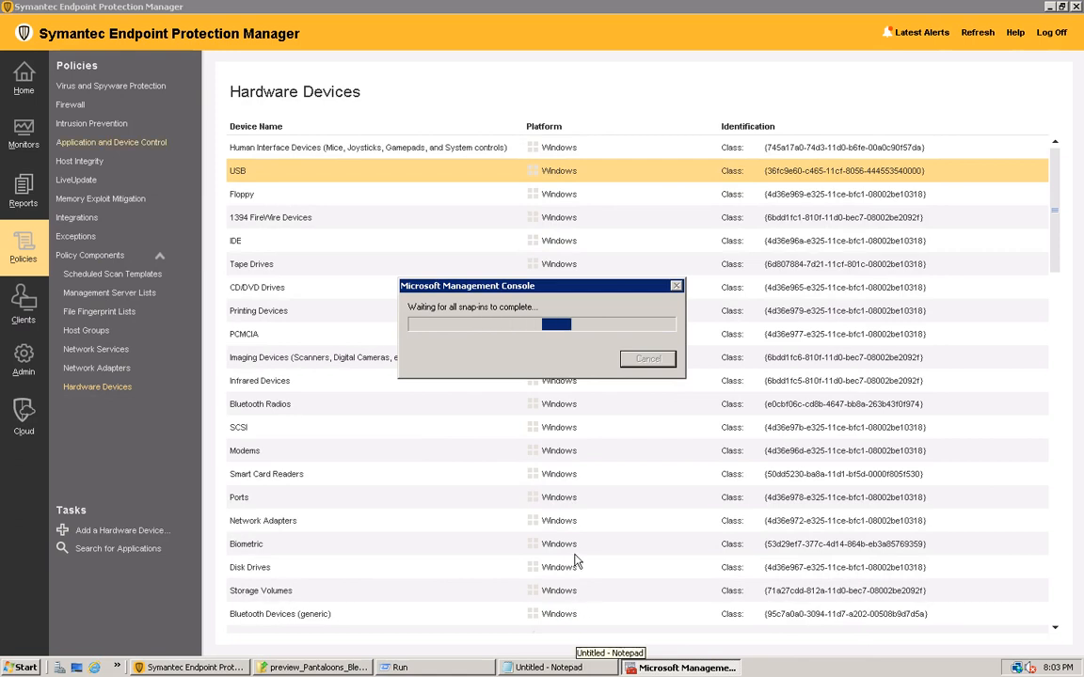
# Step: Review the Windows device control lists and application control rule sets of the USB BLOCK-TEST policy, leaving it without saving
pyautogui.click(125, 142)
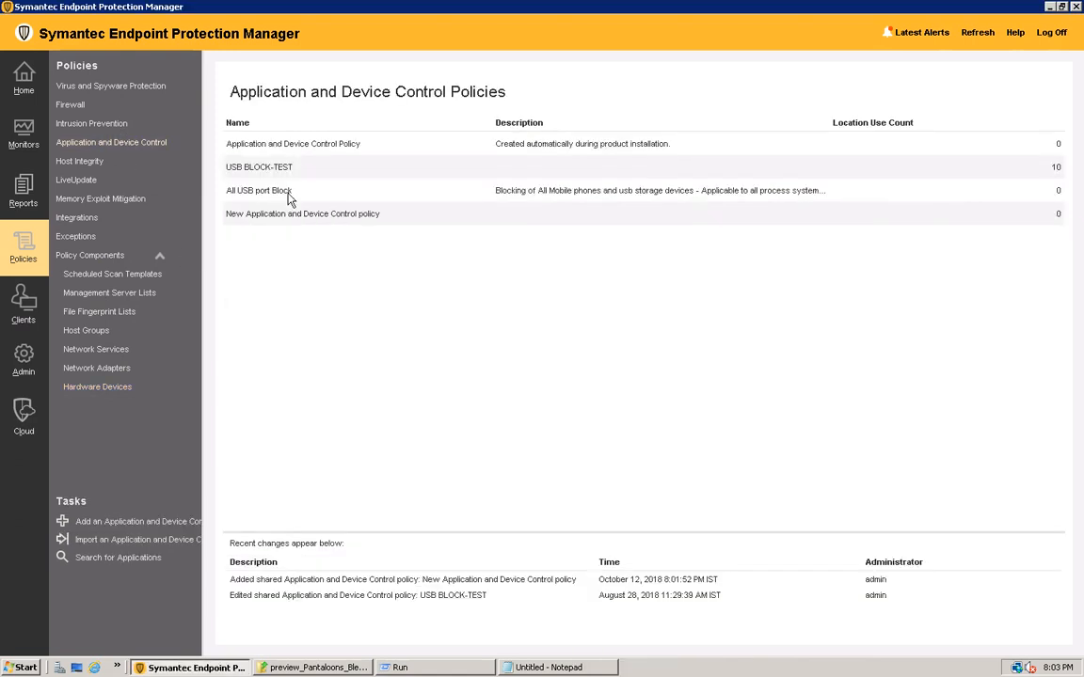
pyautogui.click(279, 175)
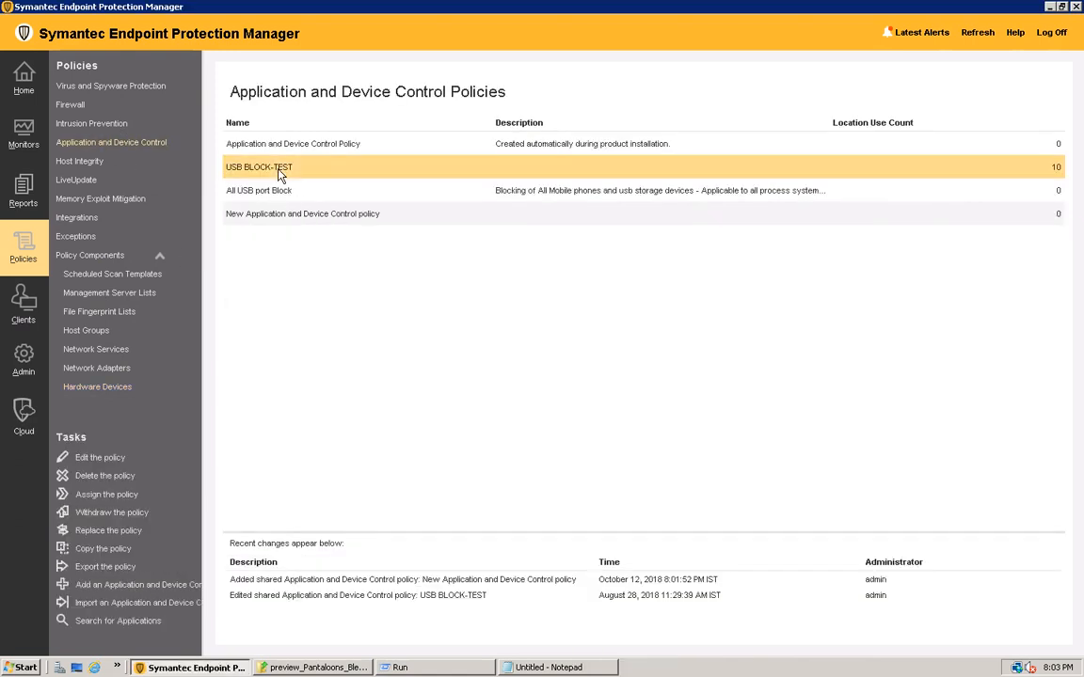
pyautogui.rightClick(279, 175)
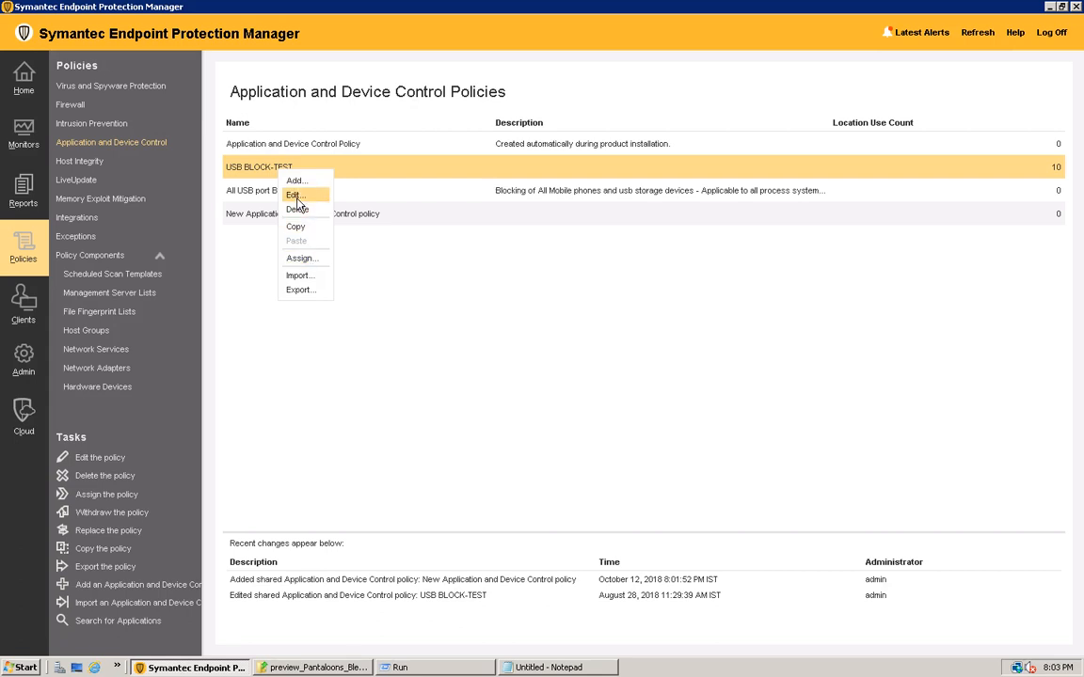
pyautogui.click(297, 198)
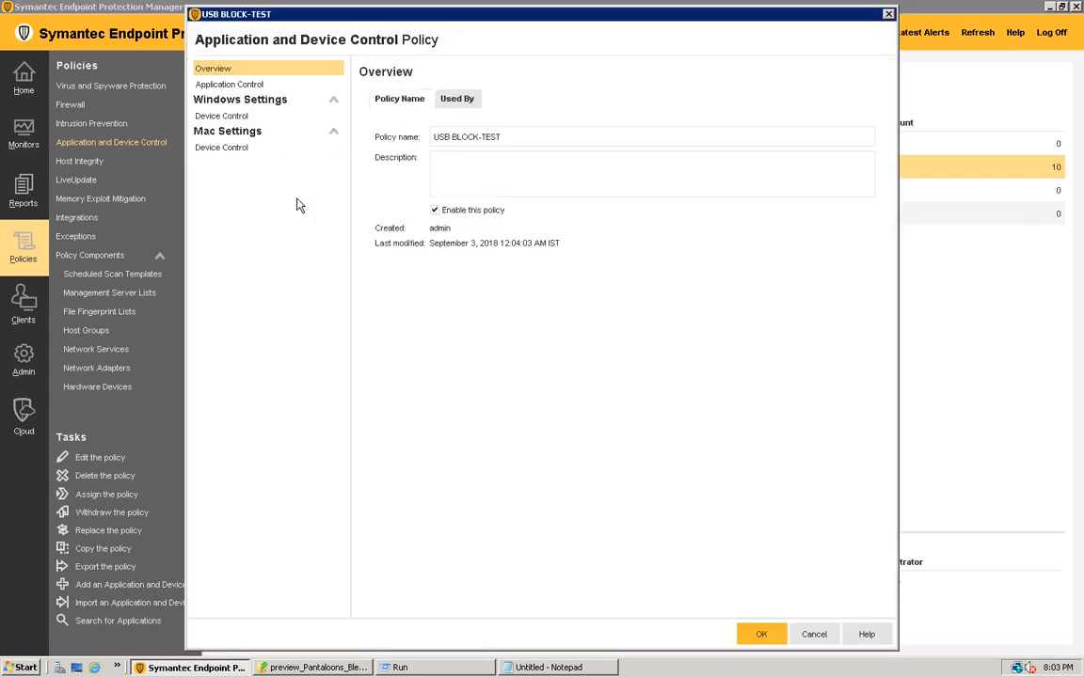
pyautogui.click(222, 115)
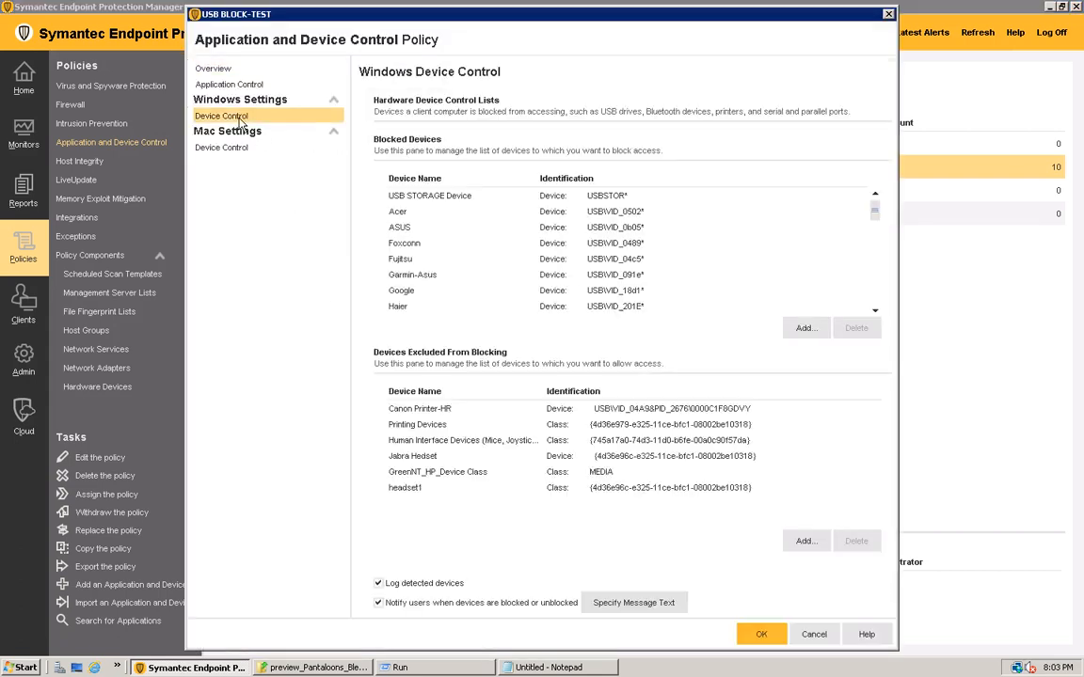
pyautogui.click(423, 457)
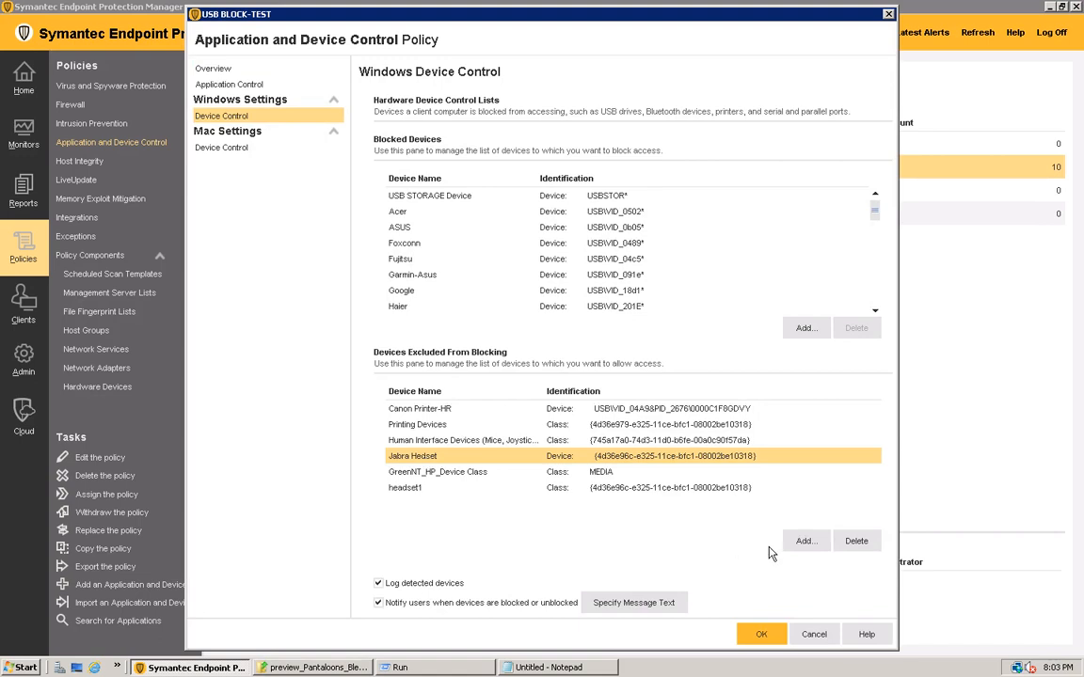
pyautogui.rightClick(423, 462)
pyautogui.click(218, 84)
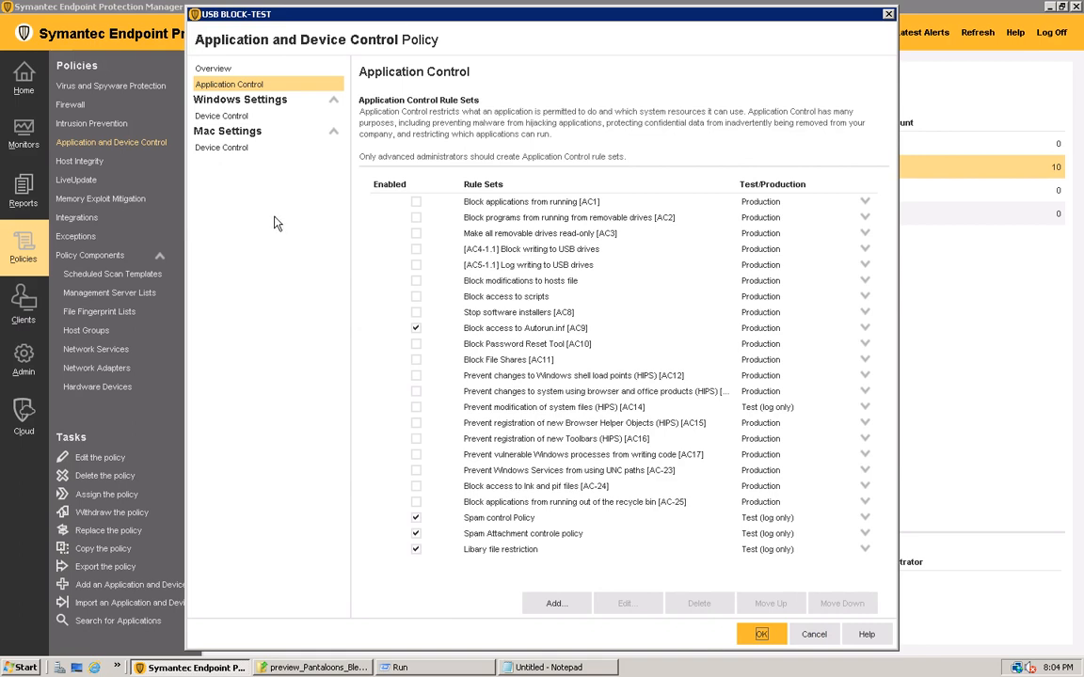
pyautogui.click(814, 634)
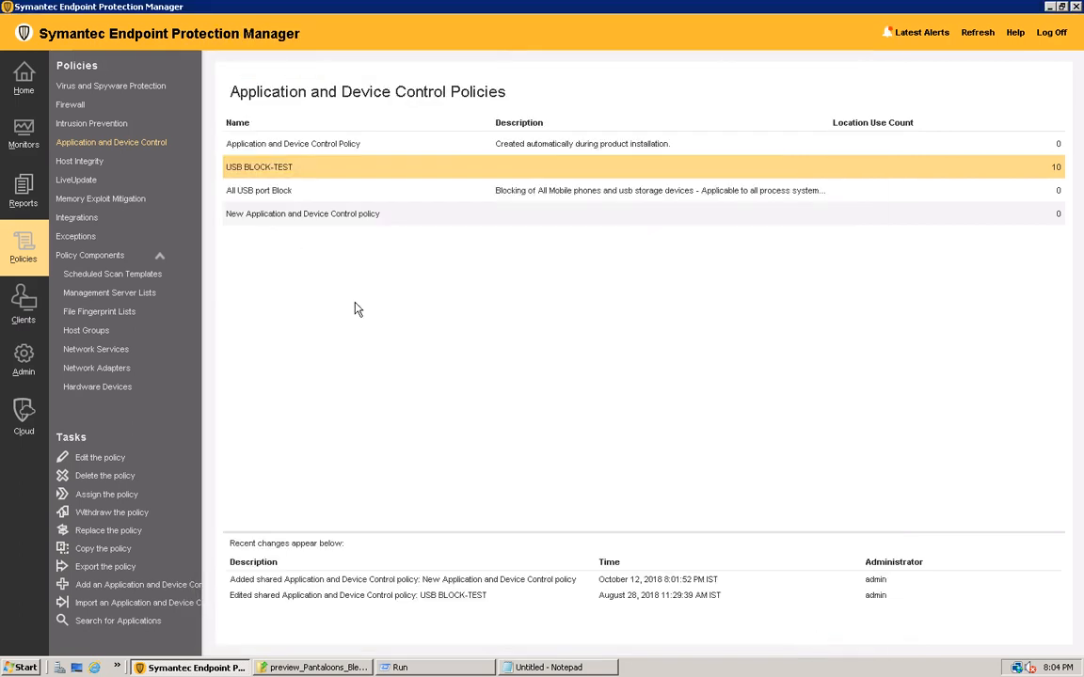
# Step: Review the application control rule sets of the New Application and Device Control policy and exit without saving
pyautogui.click(275, 236)
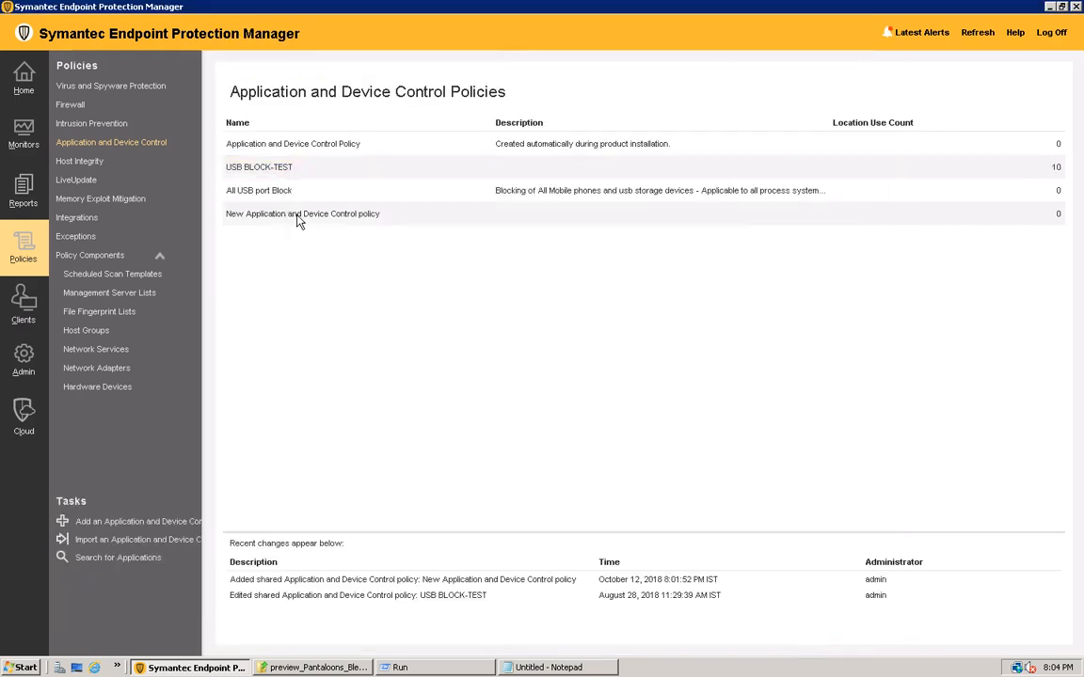
pyautogui.click(299, 220)
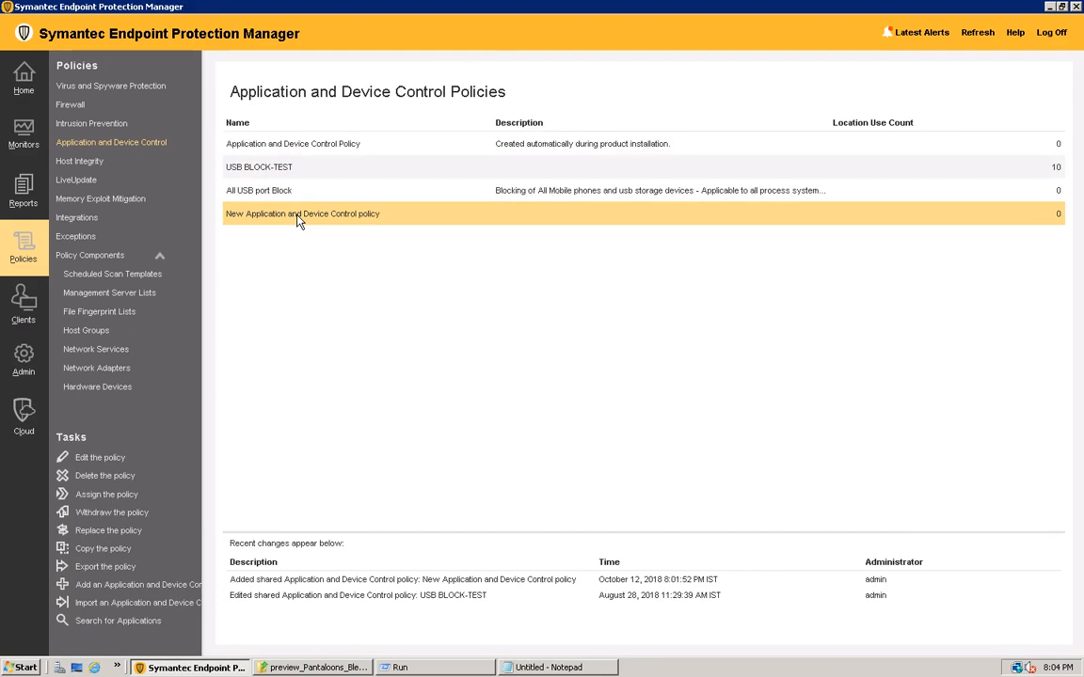
pyautogui.doubleClick(298, 218)
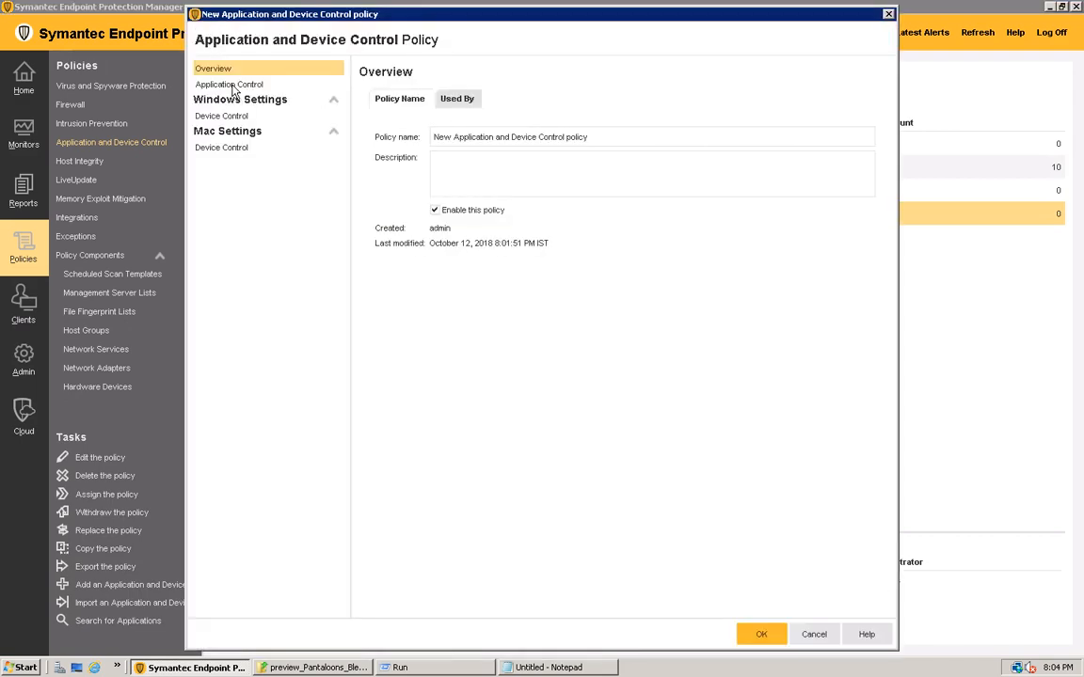
pyautogui.click(231, 85)
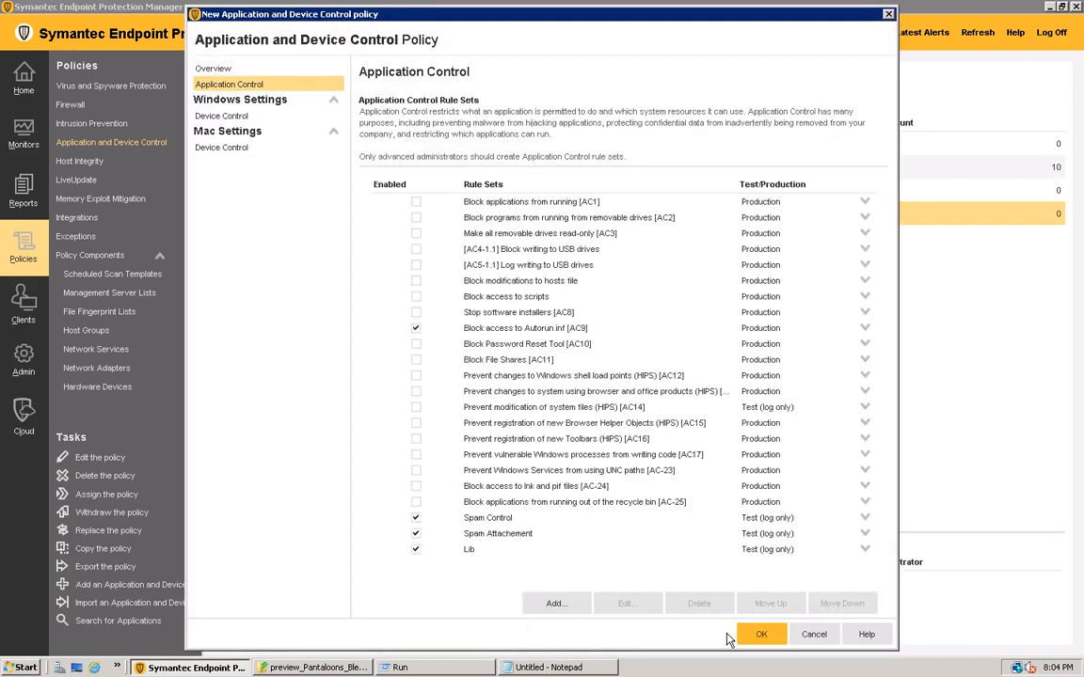
pyautogui.click(809, 636)
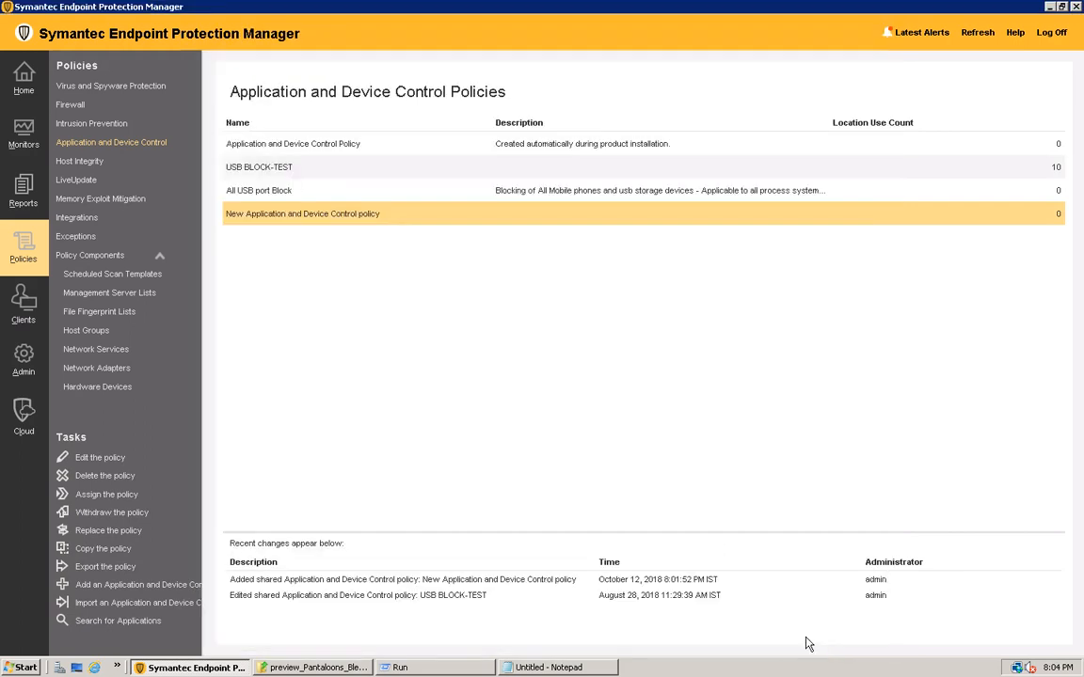
# Step: Review the groups available for assigning the New Application and Device Control policy, cancel the assignment, and select the USB BLOCK-TEST policy
pyautogui.rightClick(275, 221)
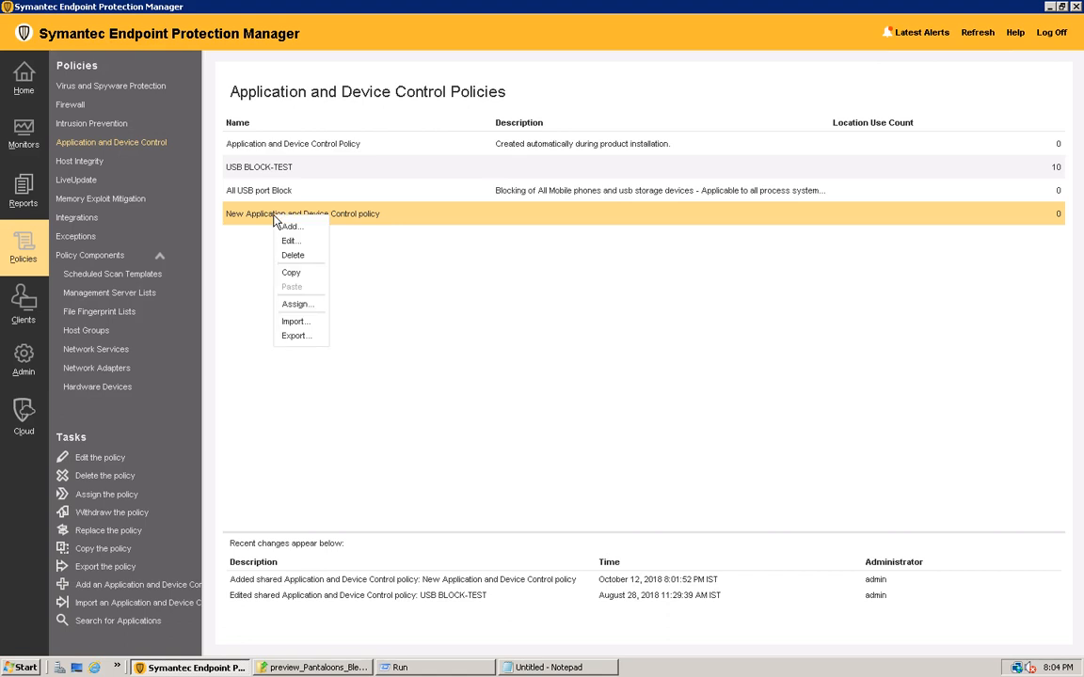
pyautogui.click(303, 311)
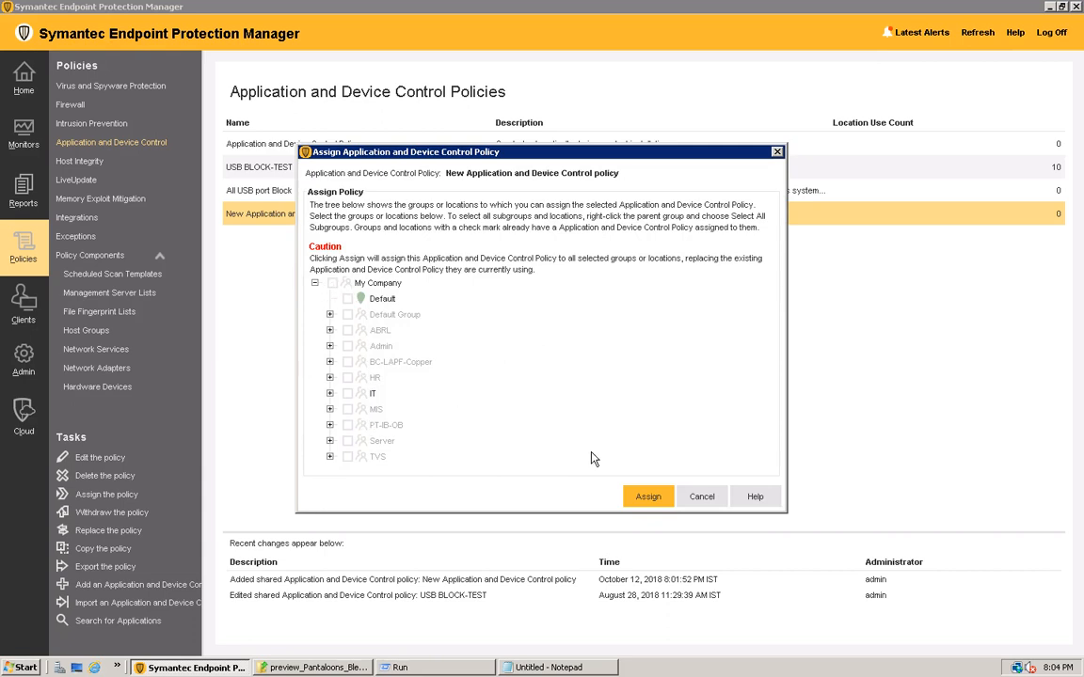
pyautogui.click(702, 497)
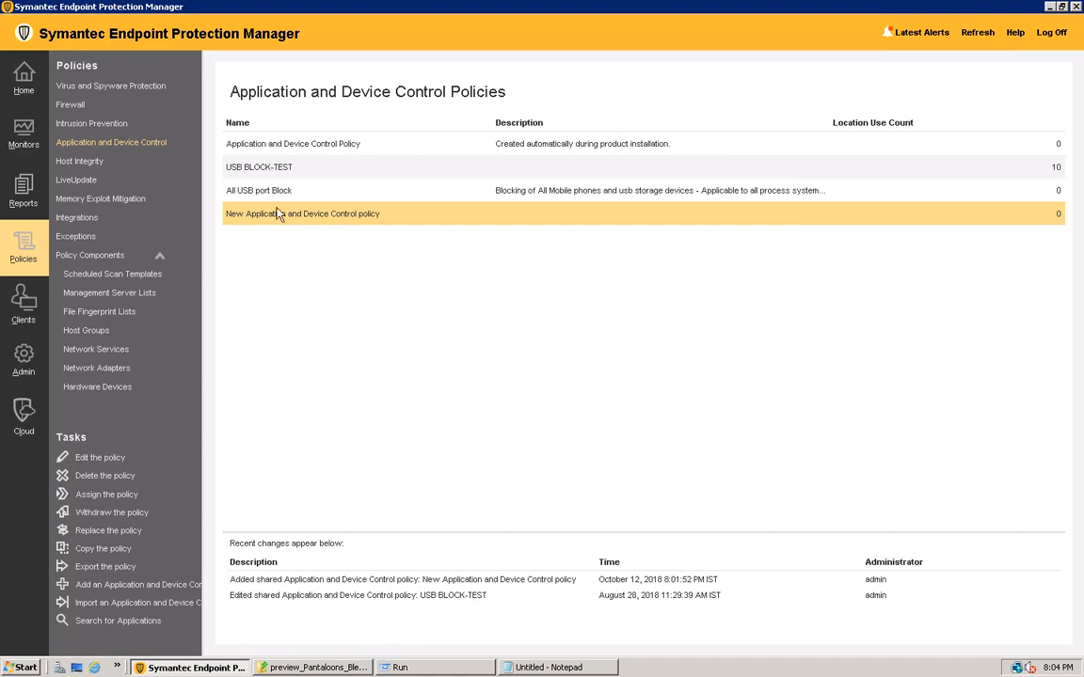
pyautogui.click(261, 167)
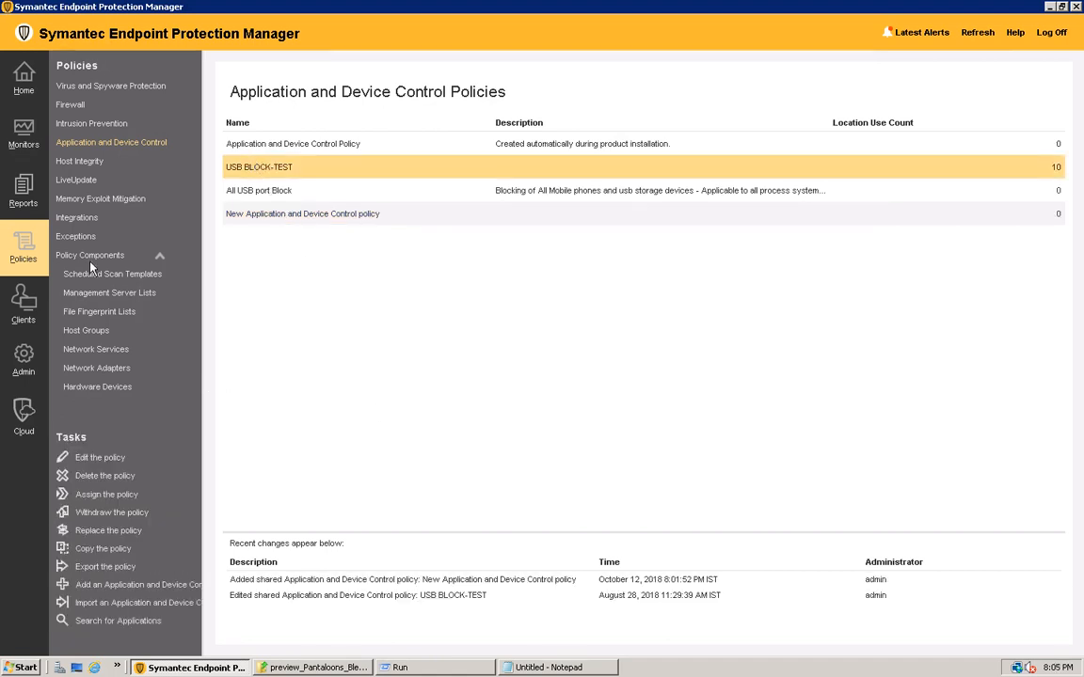
# Step: Open the LiveUpdate Settings policy and review its Windows server settings, including the management server, Group Update Provider and proxy options
pyautogui.click(74, 180)
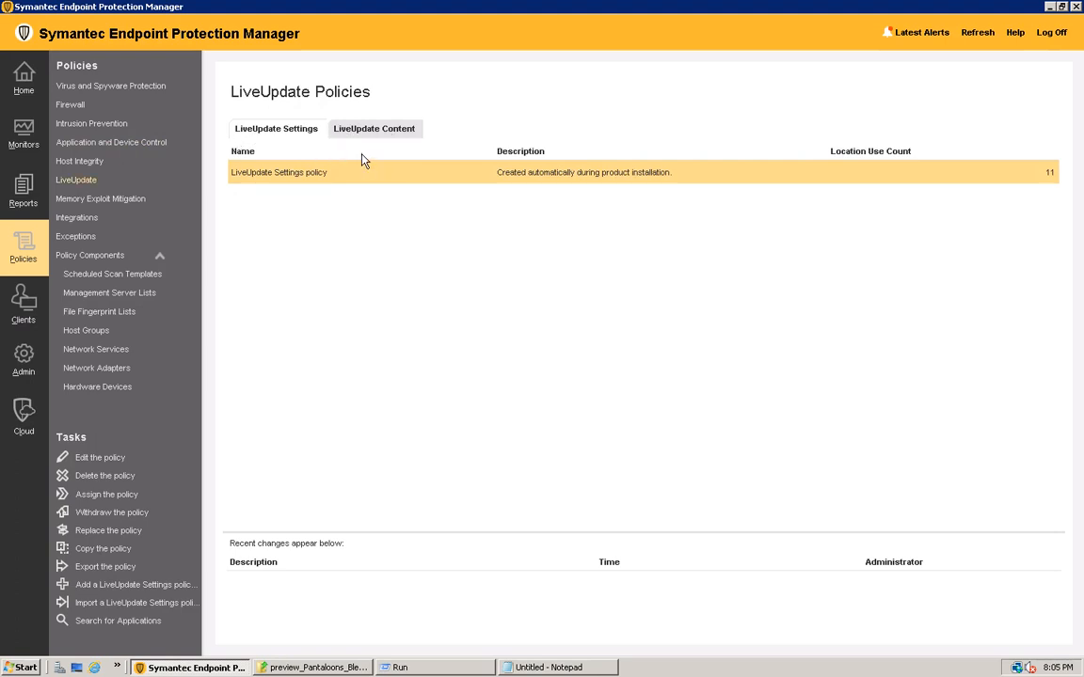
pyautogui.rightClick(294, 185)
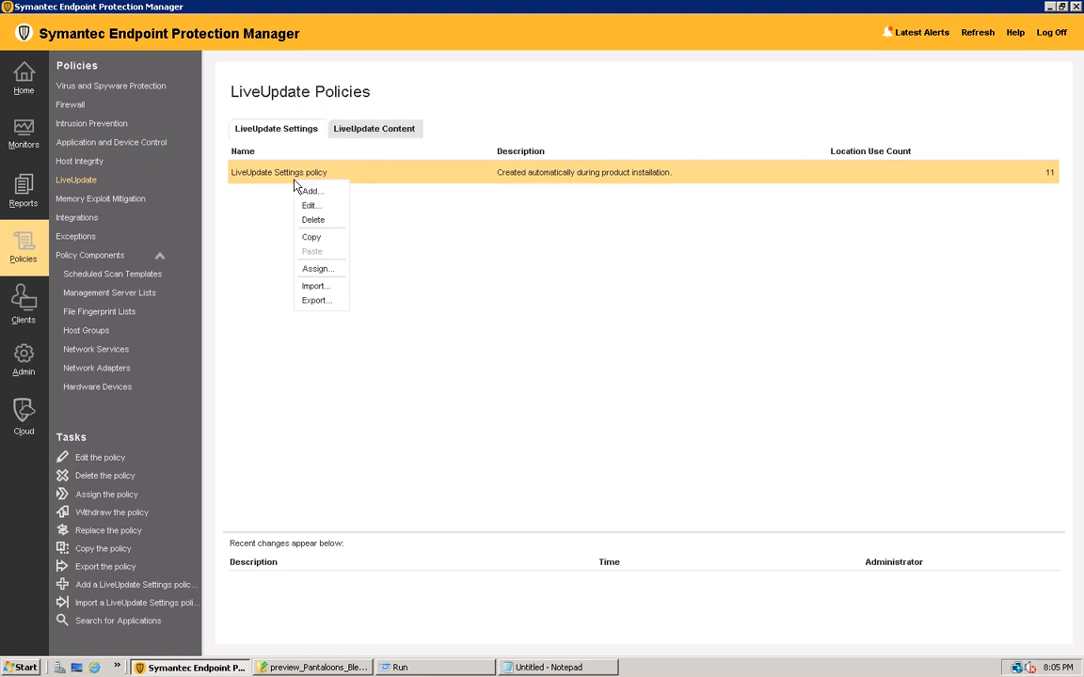
pyautogui.click(311, 206)
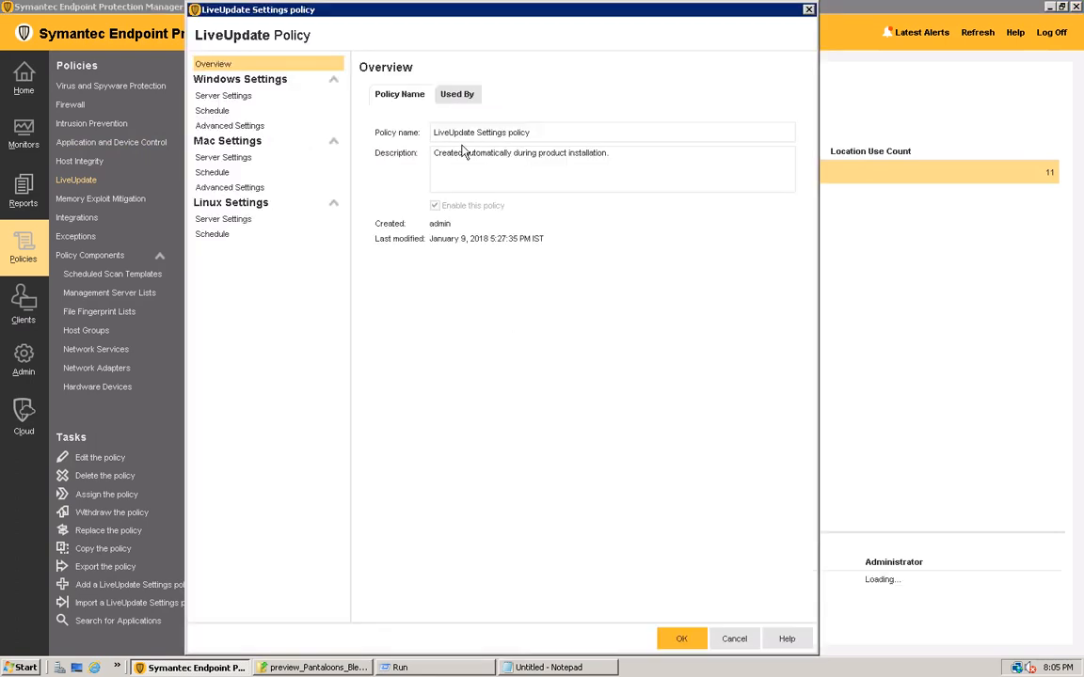
pyautogui.click(213, 95)
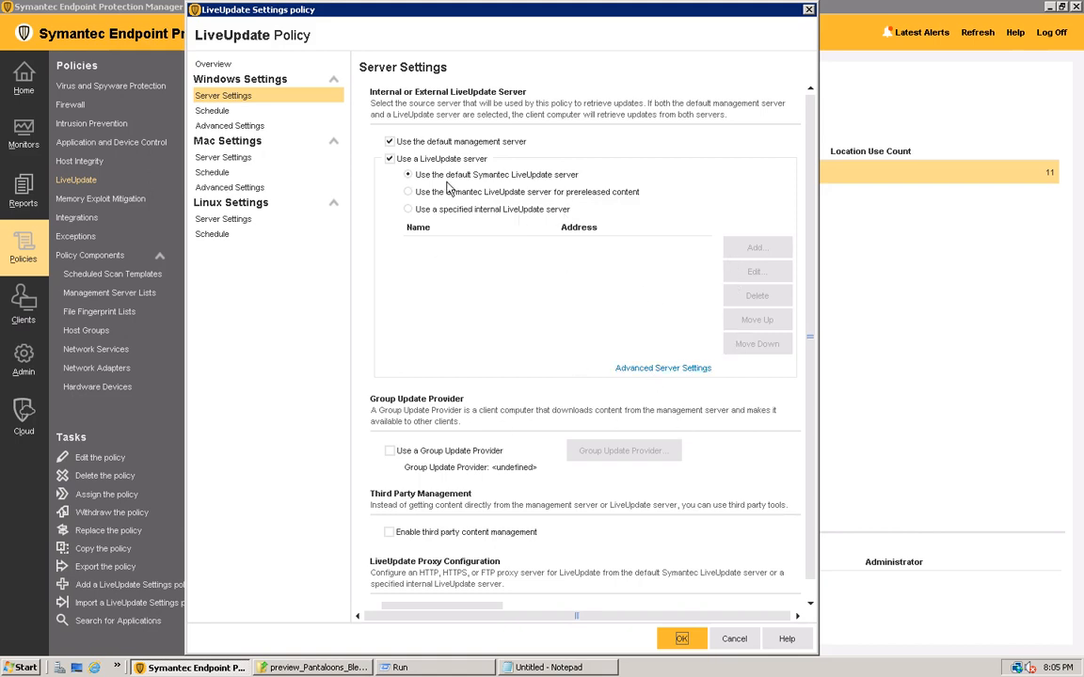
pyautogui.scroll(-1, 546, 437)
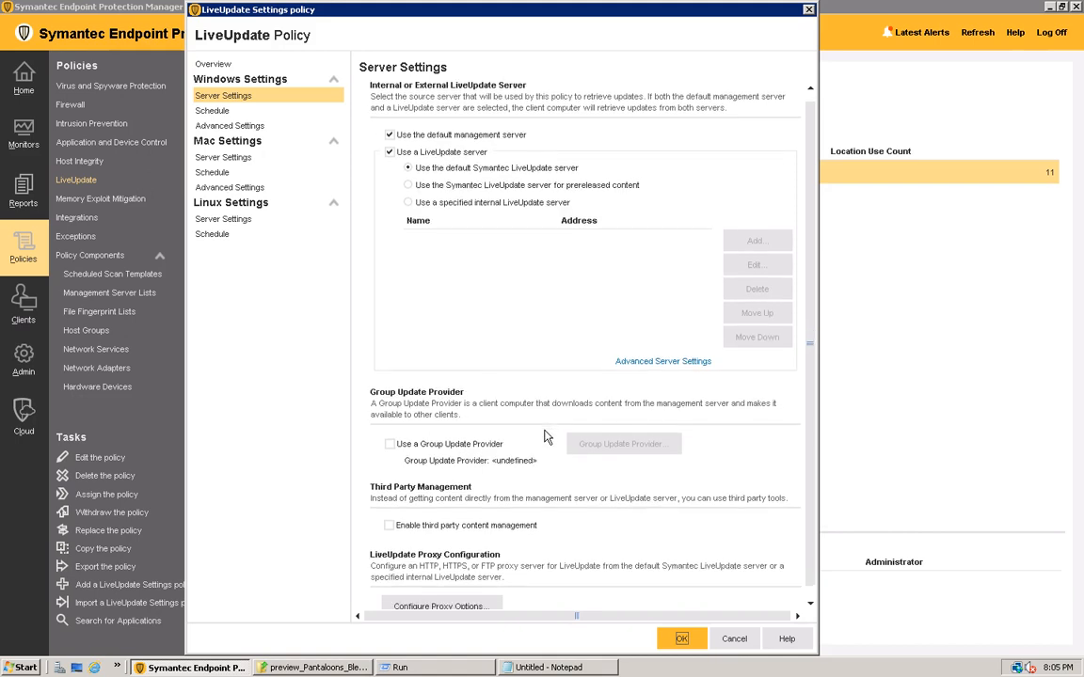
pyautogui.scroll(-2, 546, 437)
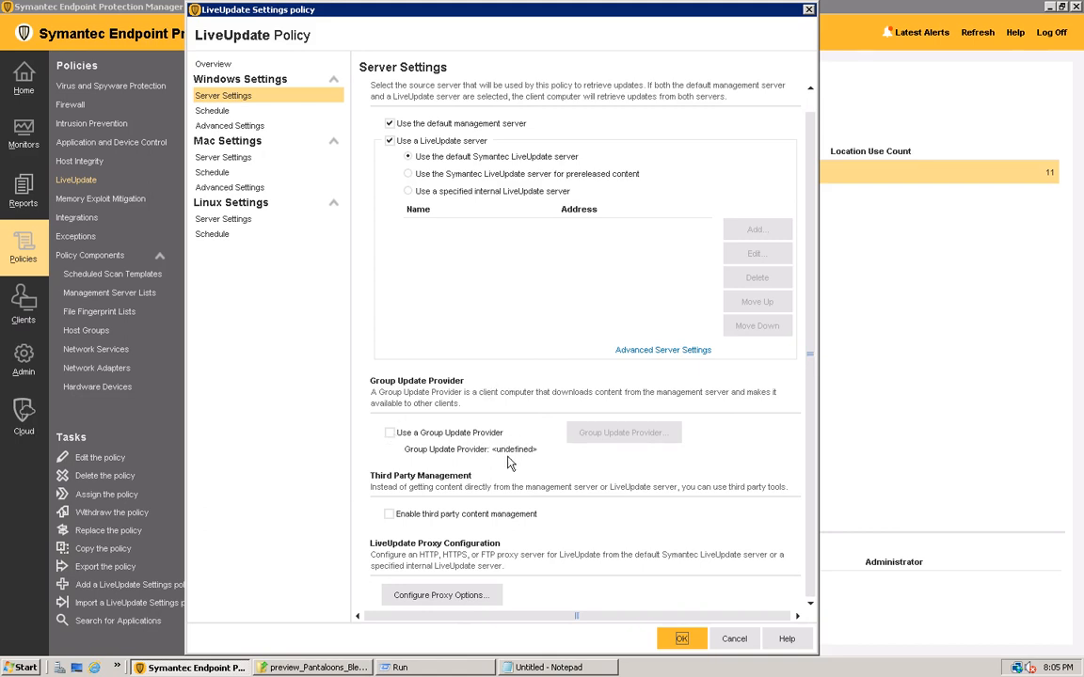
pyautogui.scroll(1, 524, 500)
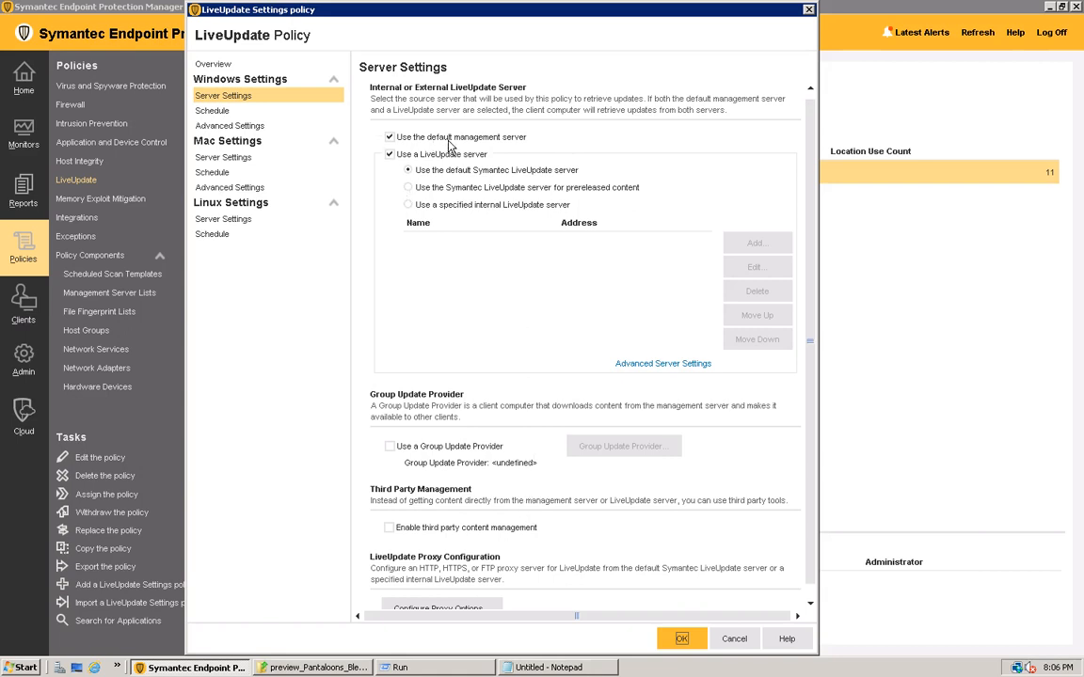
# Step: Review the Windows LiveUpdate schedule, covering frequency, retry window, randomization and skipping options, and view the Windows advanced settings
pyautogui.click(207, 111)
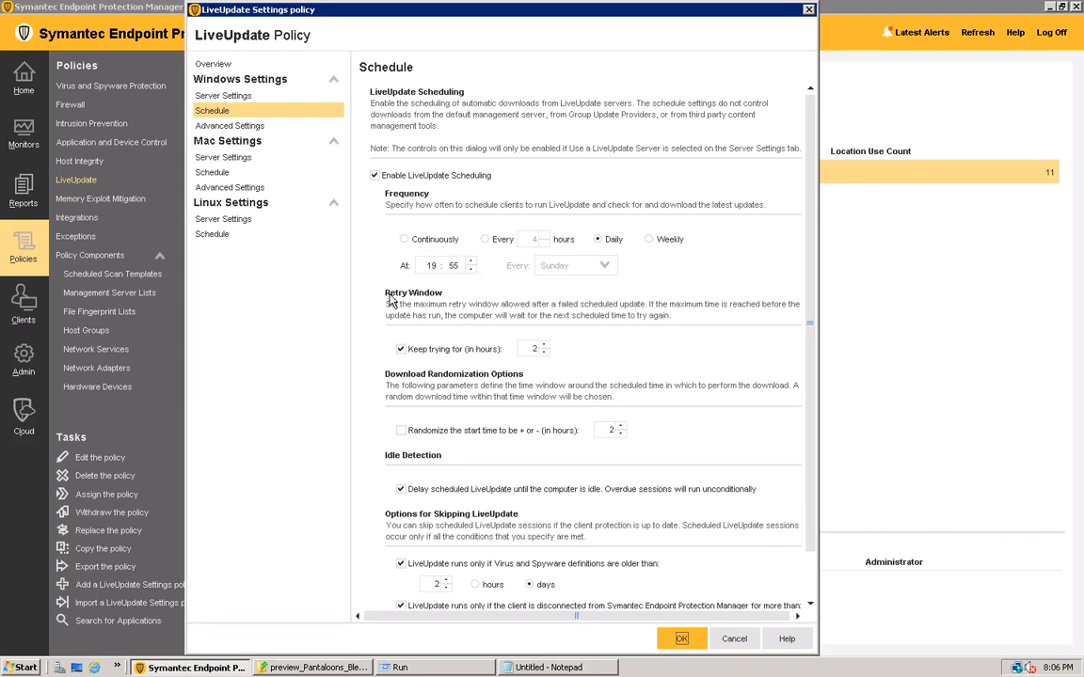
pyautogui.scroll(-1, 594, 367)
pyautogui.scroll(-2, 565, 400)
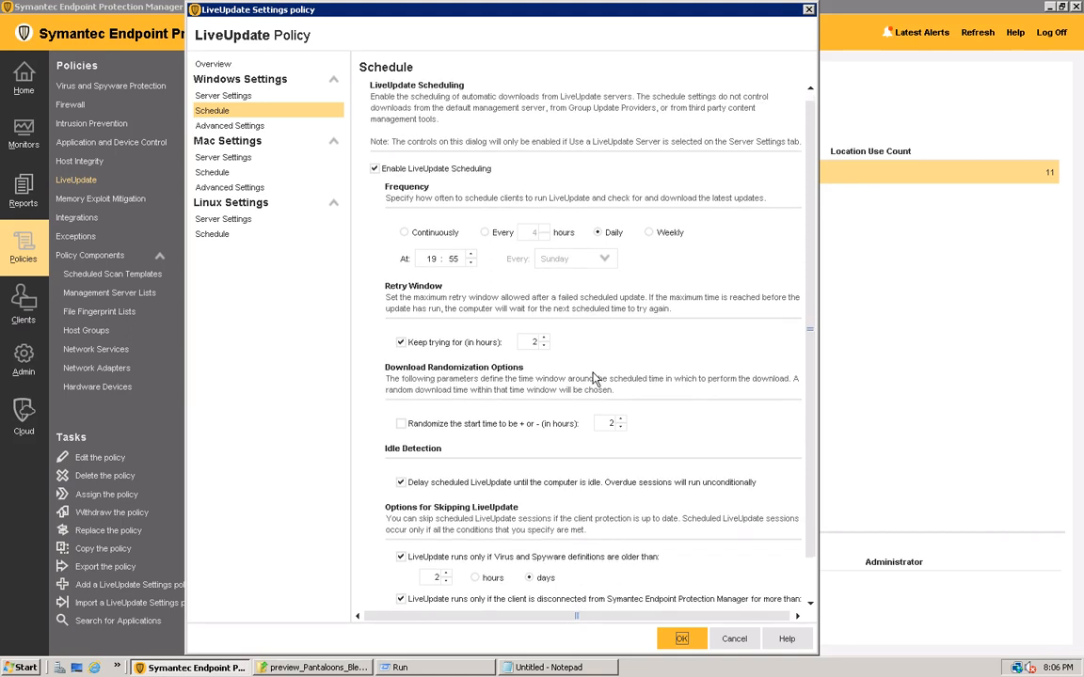
pyautogui.scroll(-2, 546, 426)
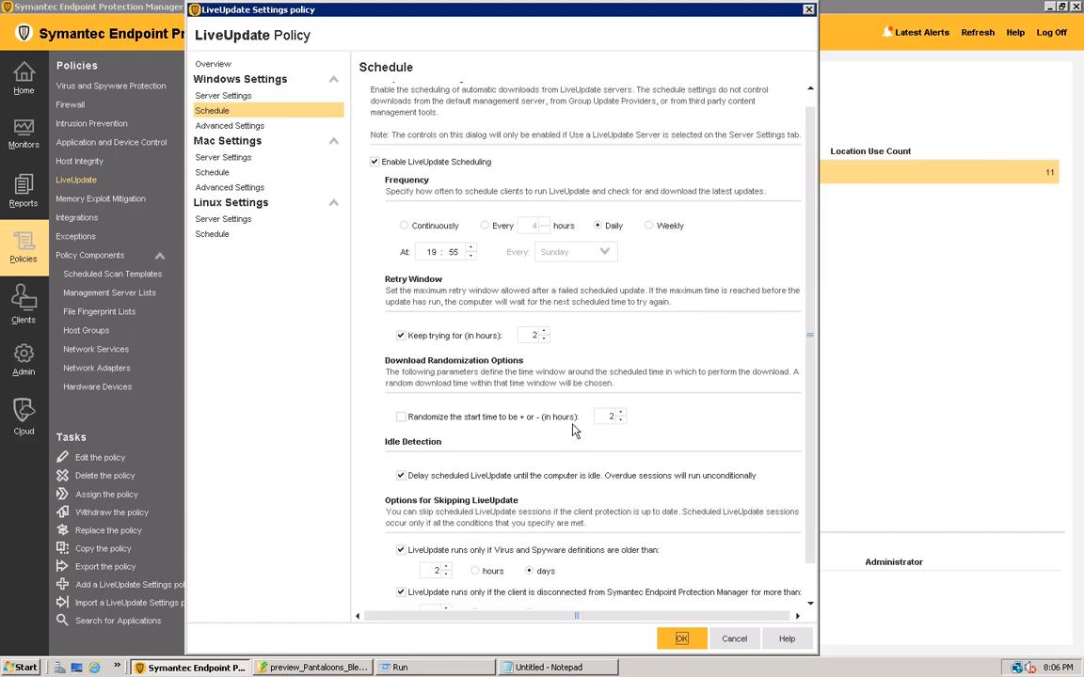
pyautogui.scroll(-2, 576, 429)
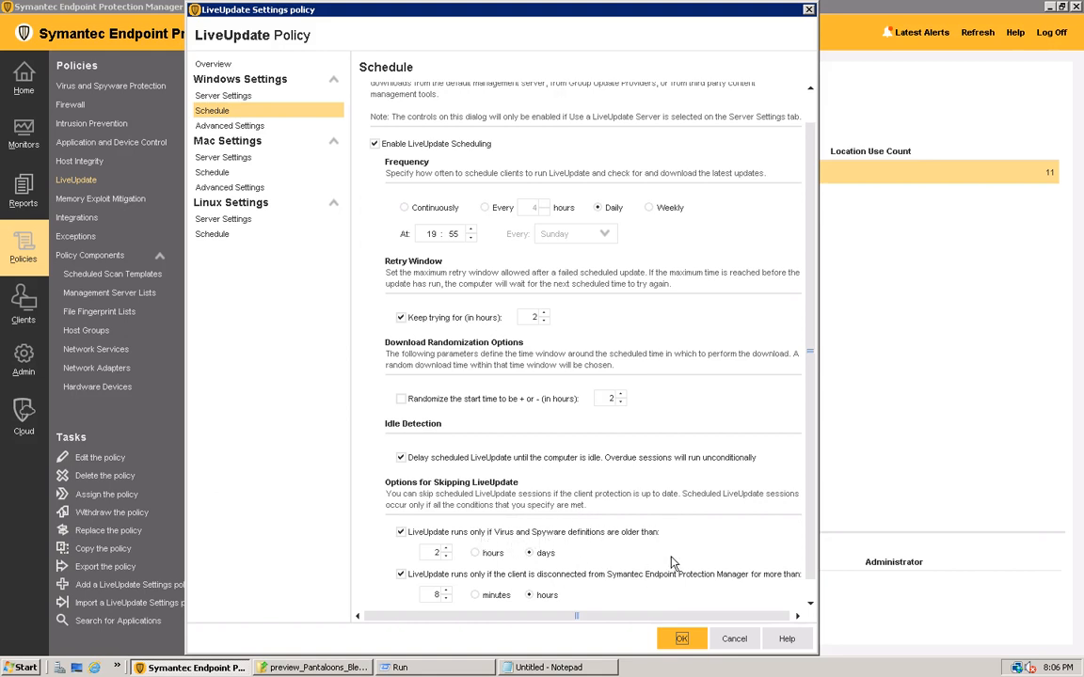
pyautogui.click(811, 585)
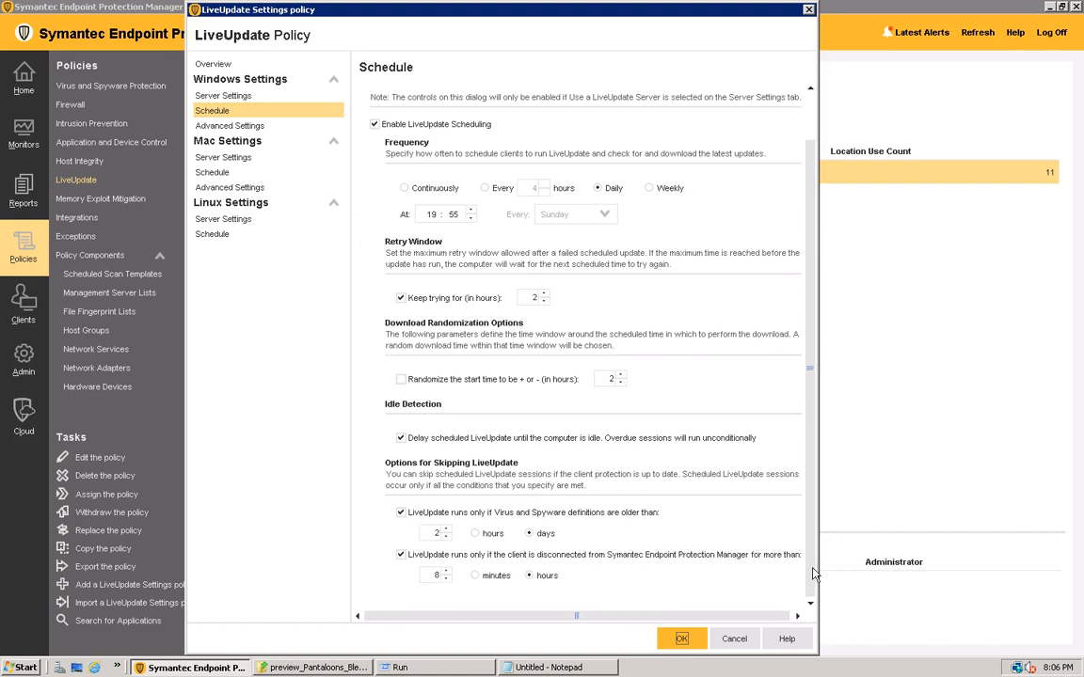
pyautogui.scroll(2, 732, 423)
pyautogui.click(230, 126)
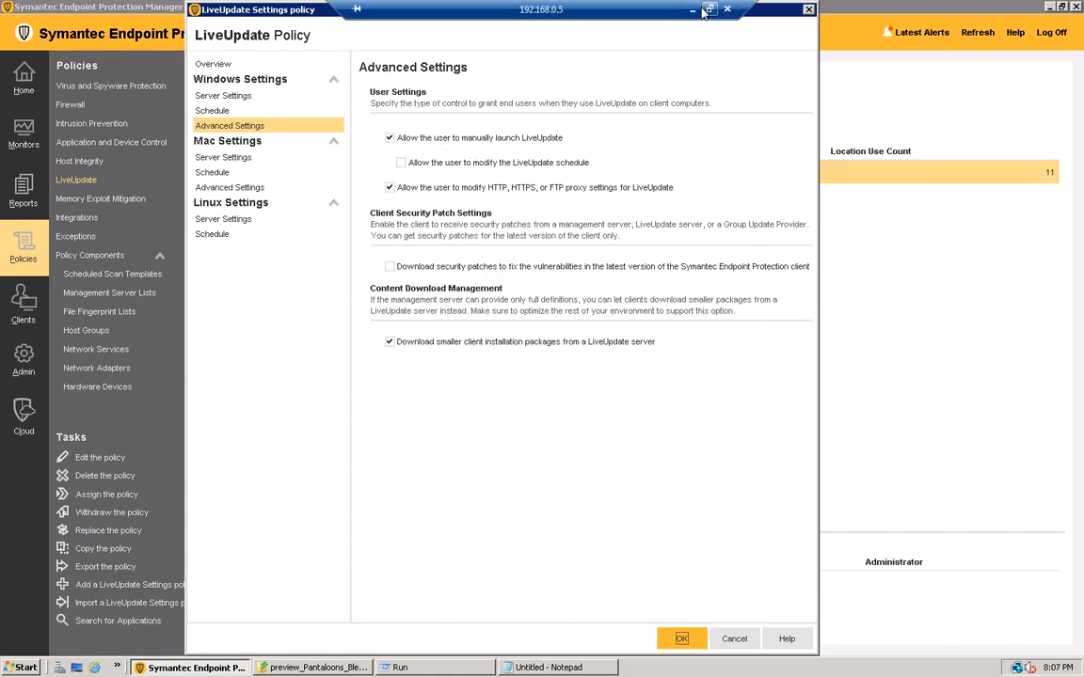
# Step: Reduce the remote session to a window and try to run the Symantec smc command on the local computer
pyautogui.click(708, 10)
pyautogui.click(952, 664)
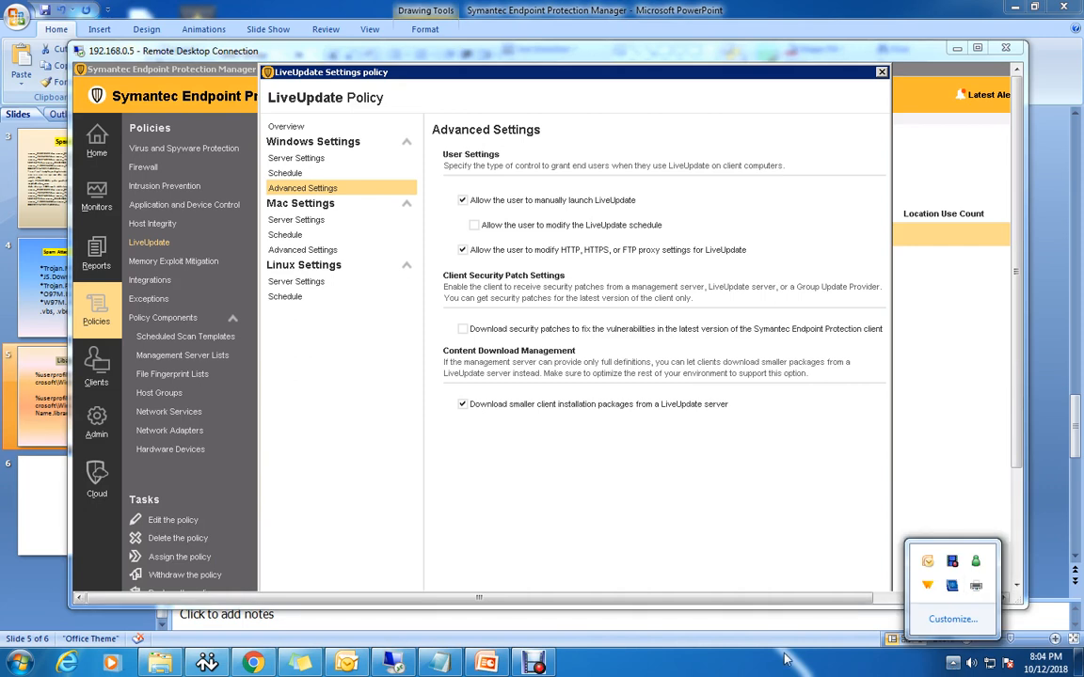
pyautogui.press('super+r')
pyautogui.write('sm')
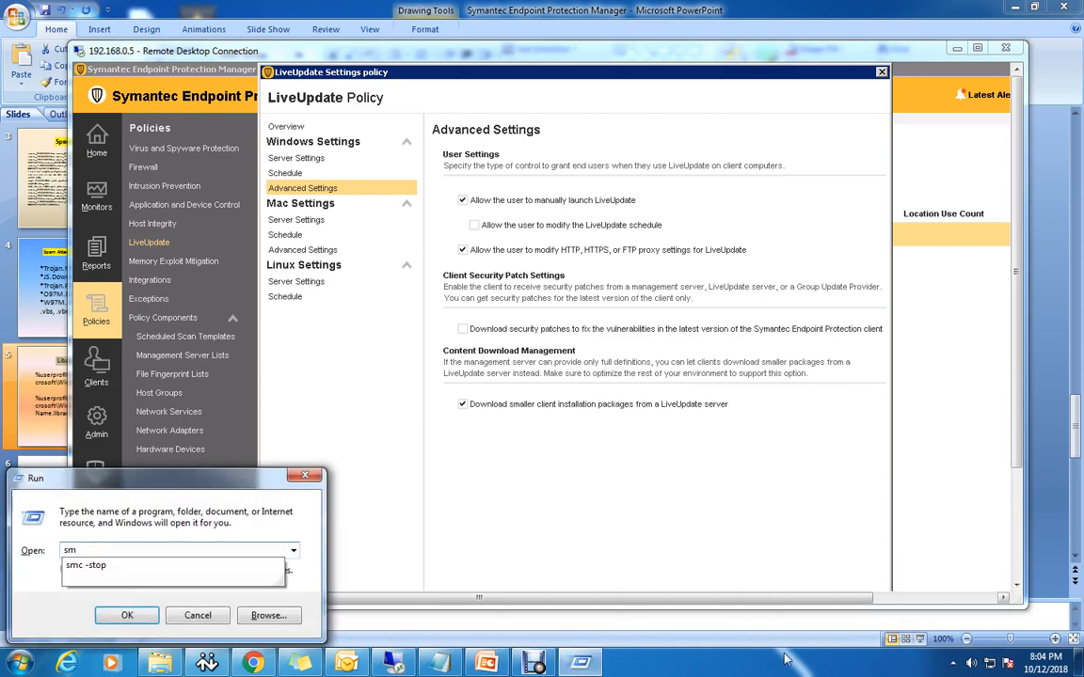
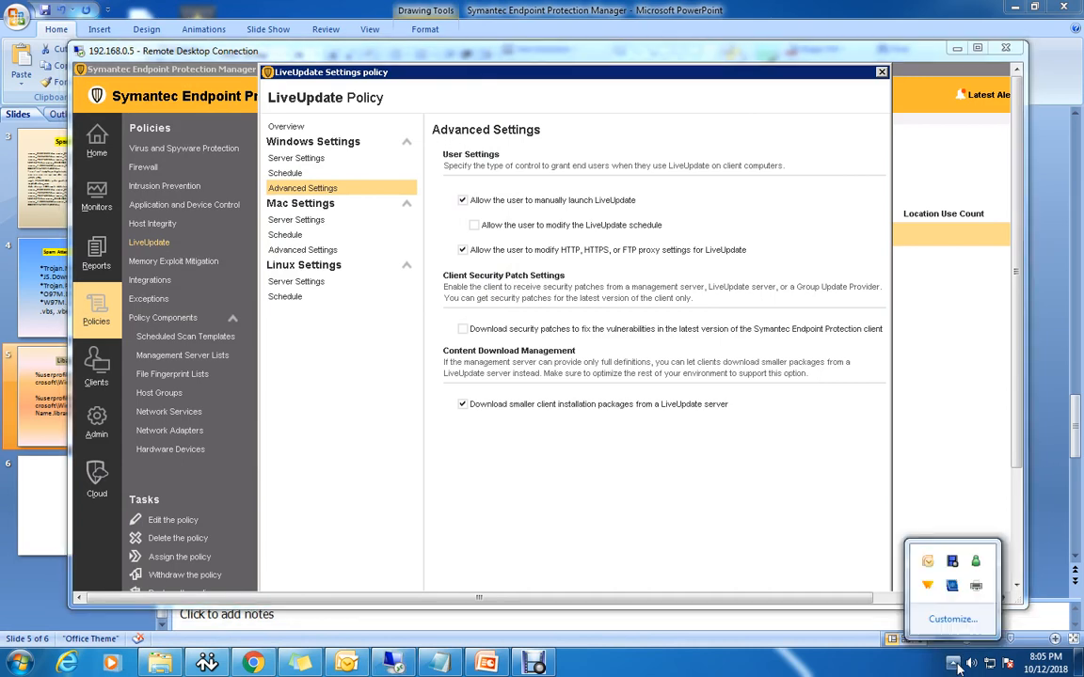
# Step: Try to launch the Symantec Endpoint Protection client from the local computer's installed programs and check the hidden notification icons
pyautogui.click(12, 660)
pyautogui.click(58, 594)
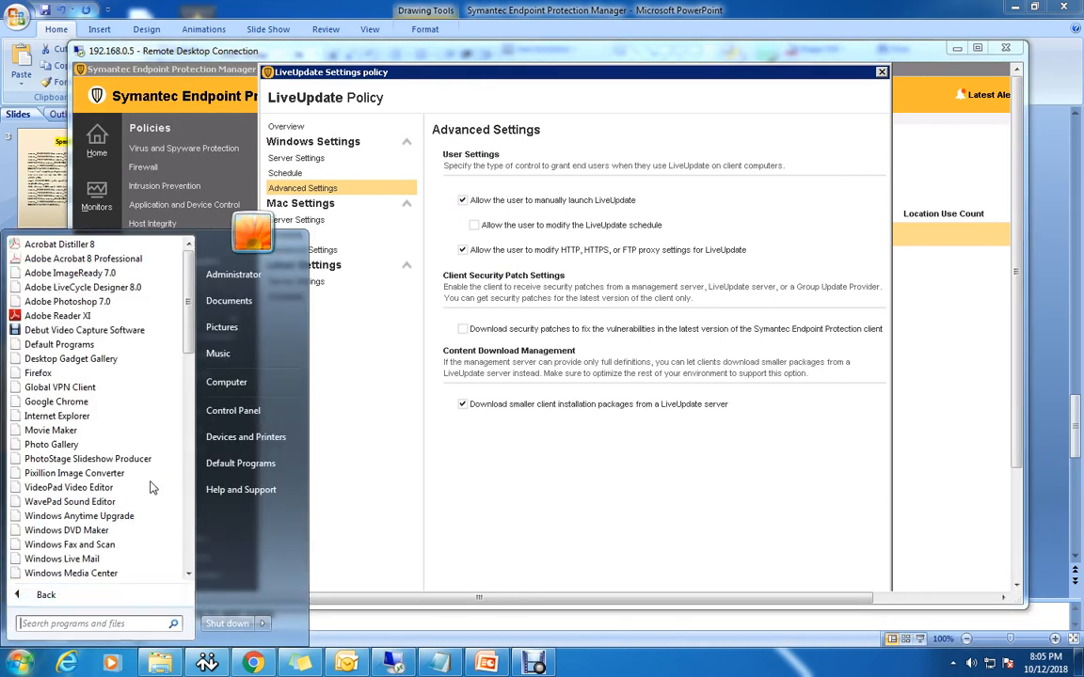
pyautogui.scroll(-5, 172, 361)
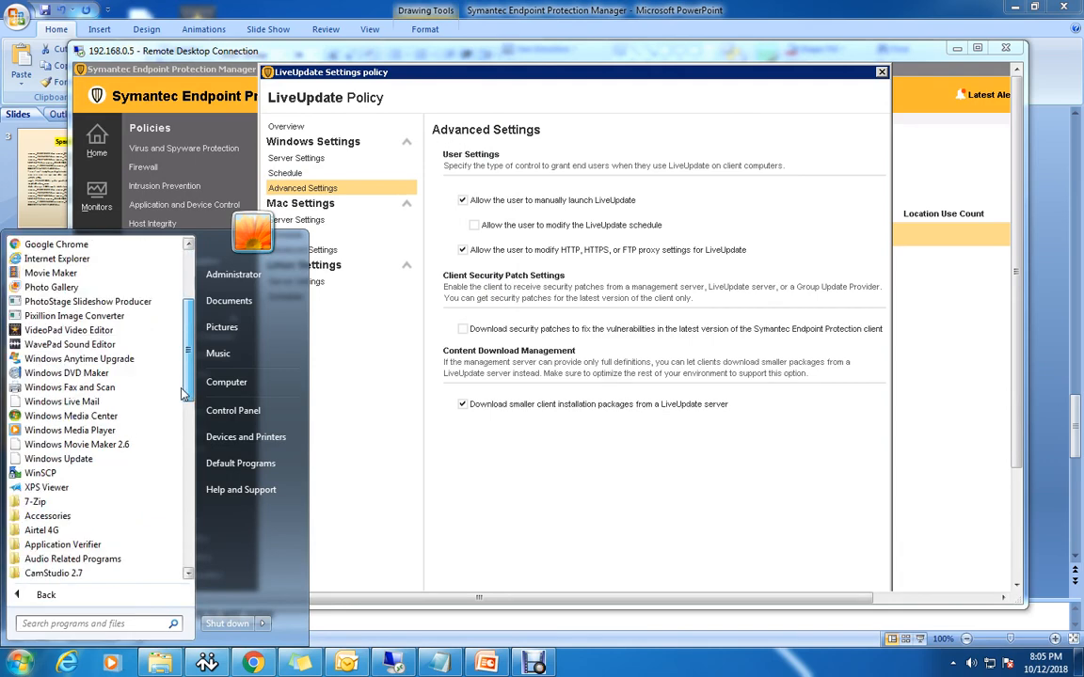
pyautogui.moveTo(181, 399); pyautogui.dragTo(174, 566)
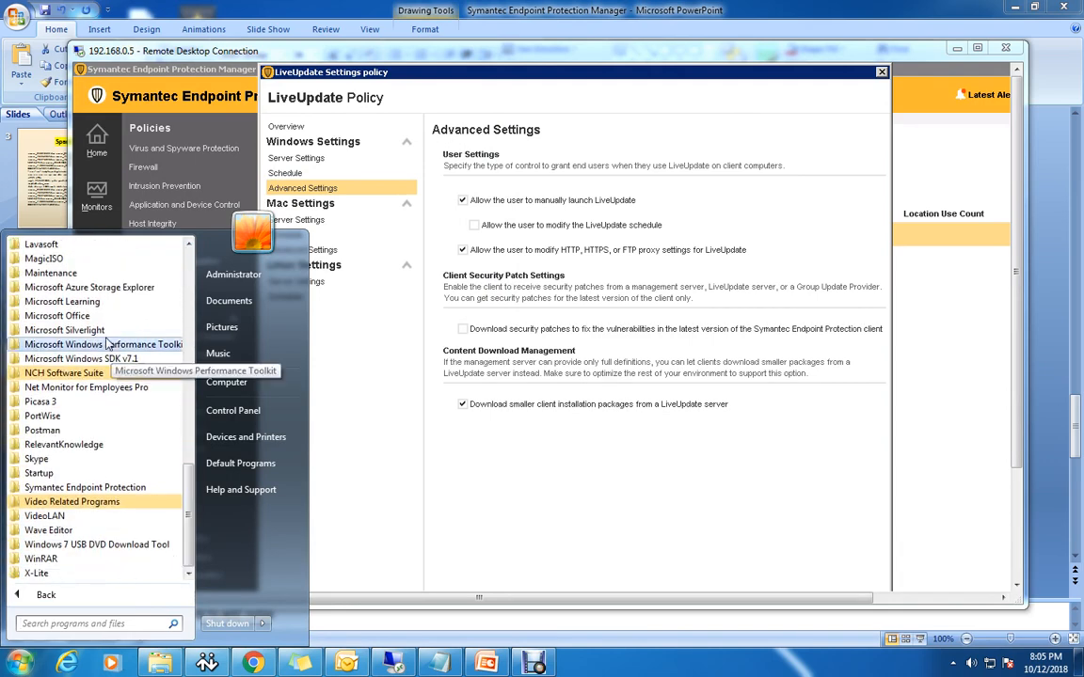
pyautogui.click(81, 489)
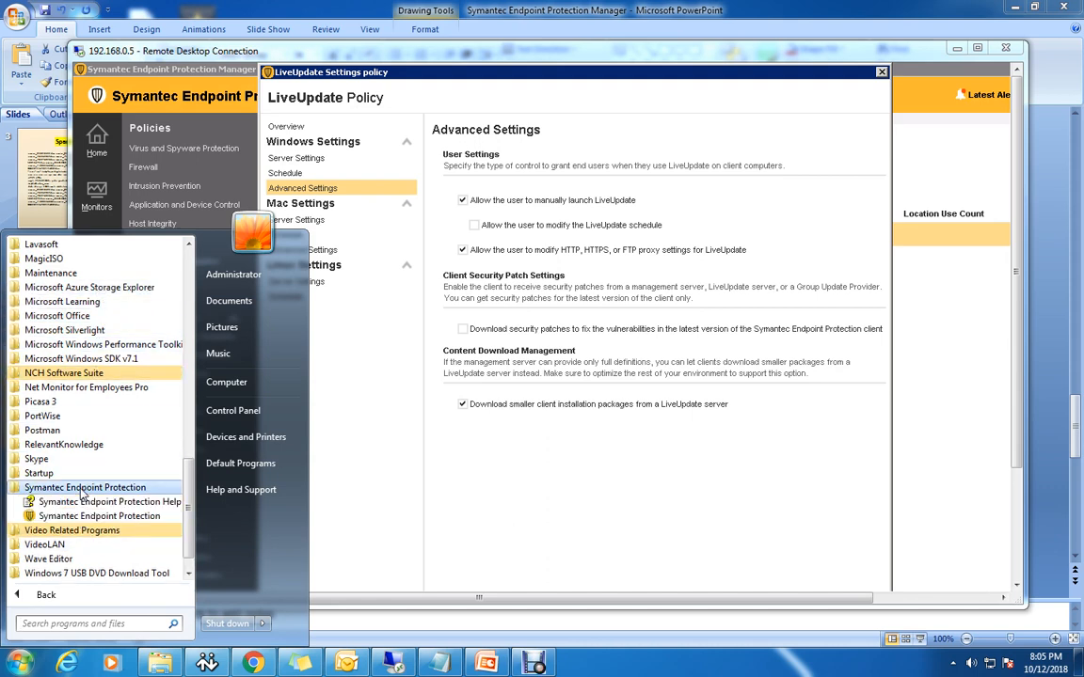
pyautogui.click(121, 517)
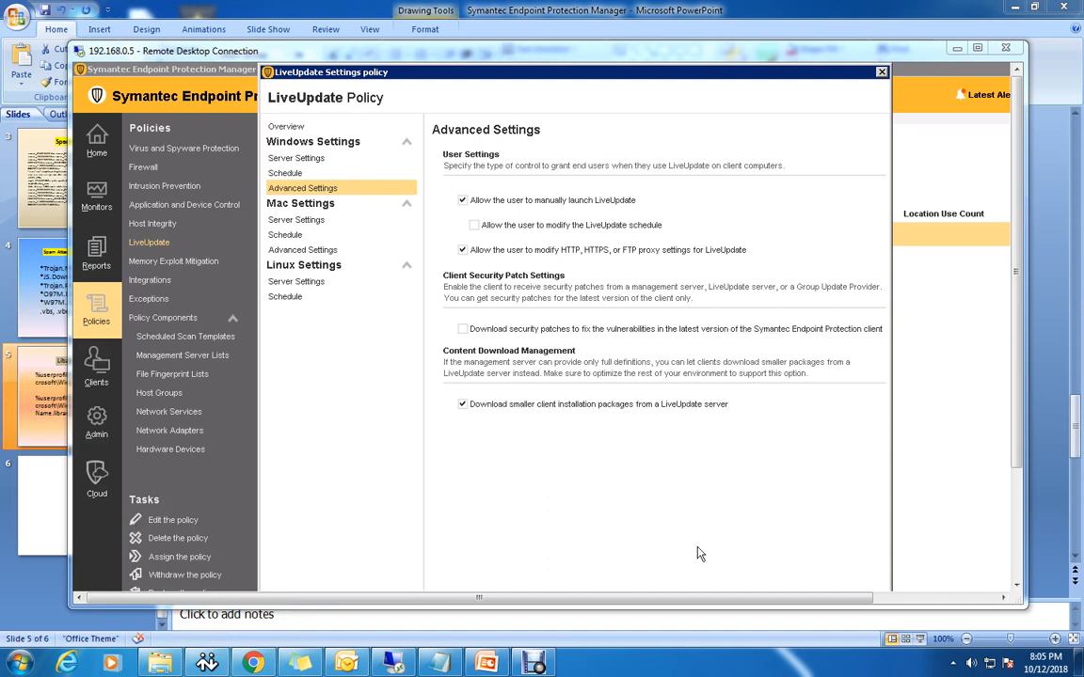
pyautogui.click(953, 663)
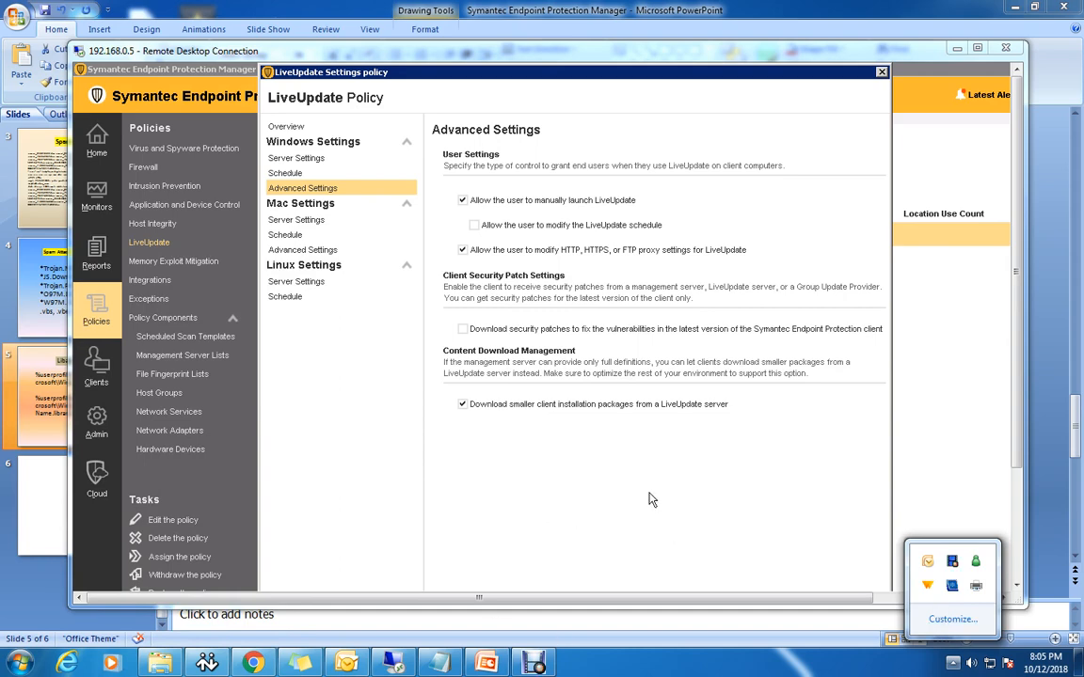
# Step: Restore the full-screen remote session, leave the LiveUpdate Settings policy without saving, and open the LiveUpdate Content policy for editing
pyautogui.click(978, 48)
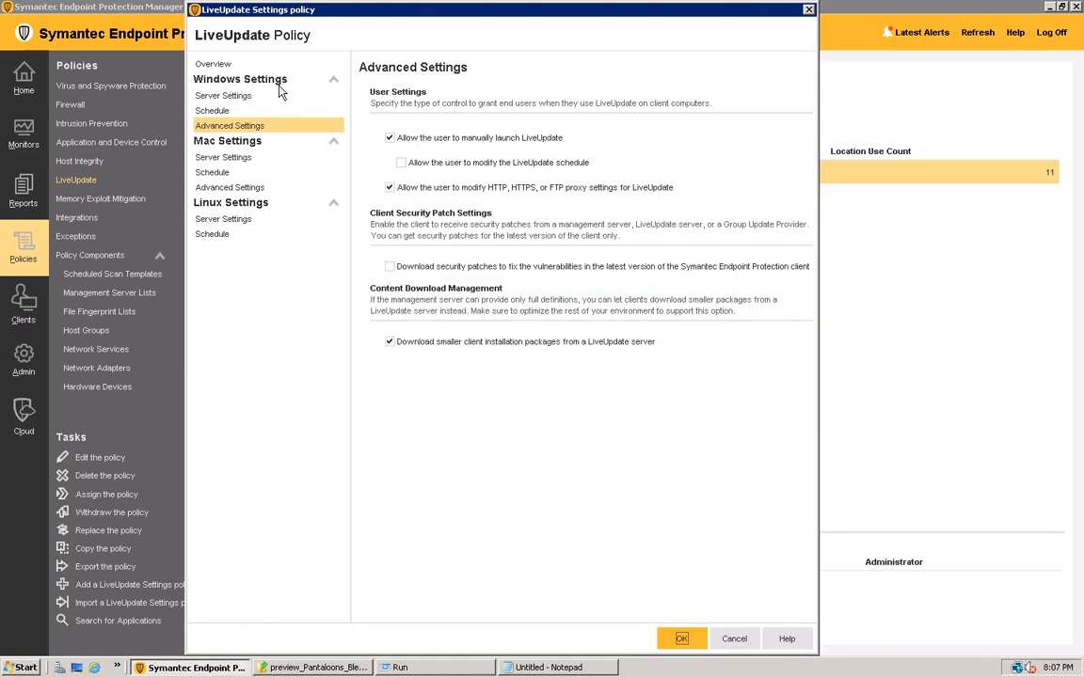
pyautogui.click(733, 640)
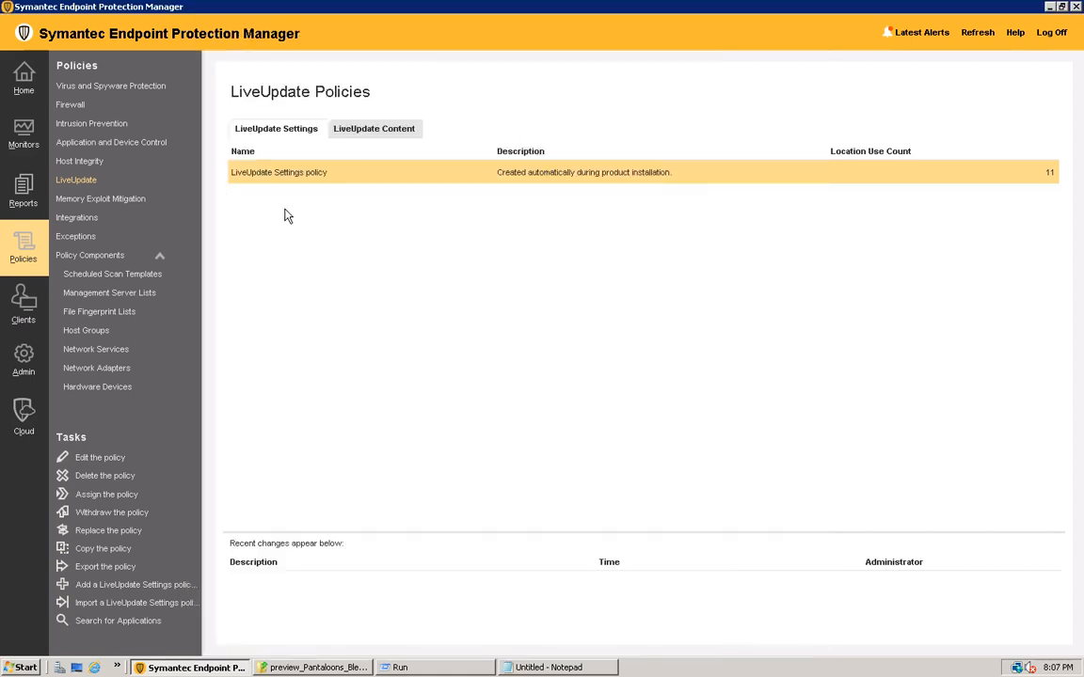
pyautogui.click(356, 129)
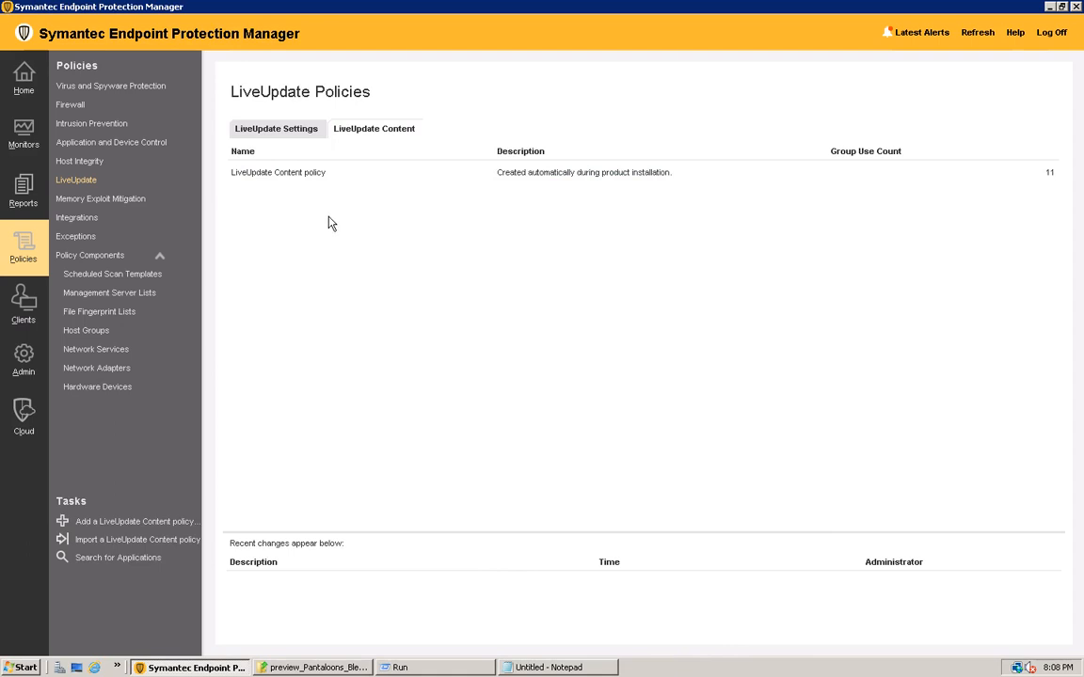
pyautogui.click(301, 175)
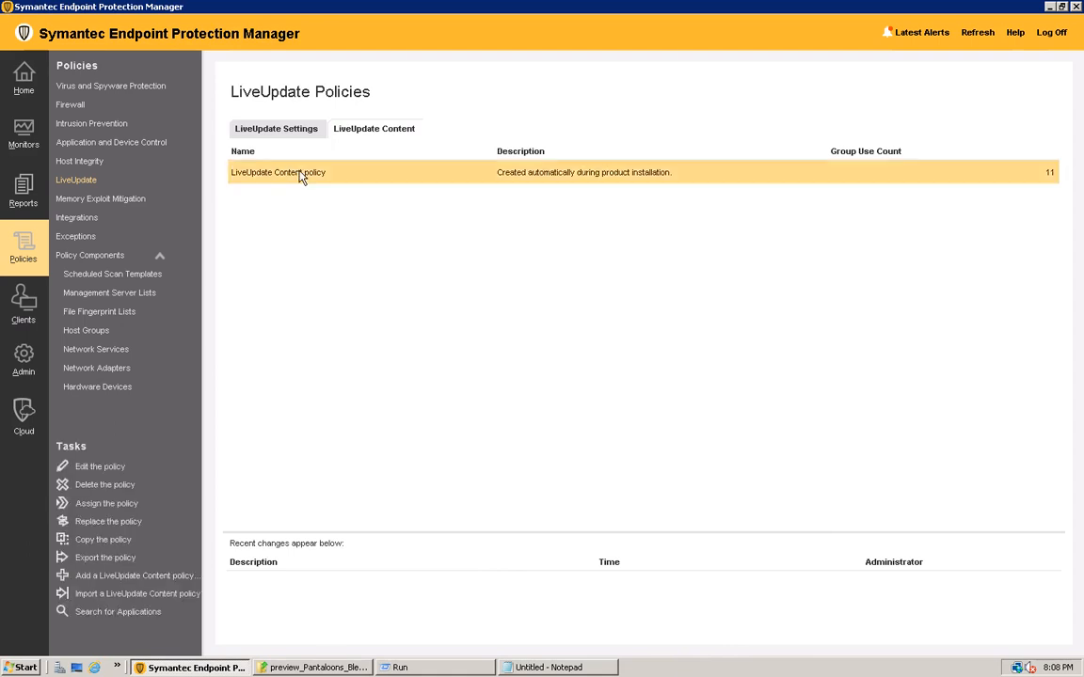
pyautogui.rightClick(301, 177)
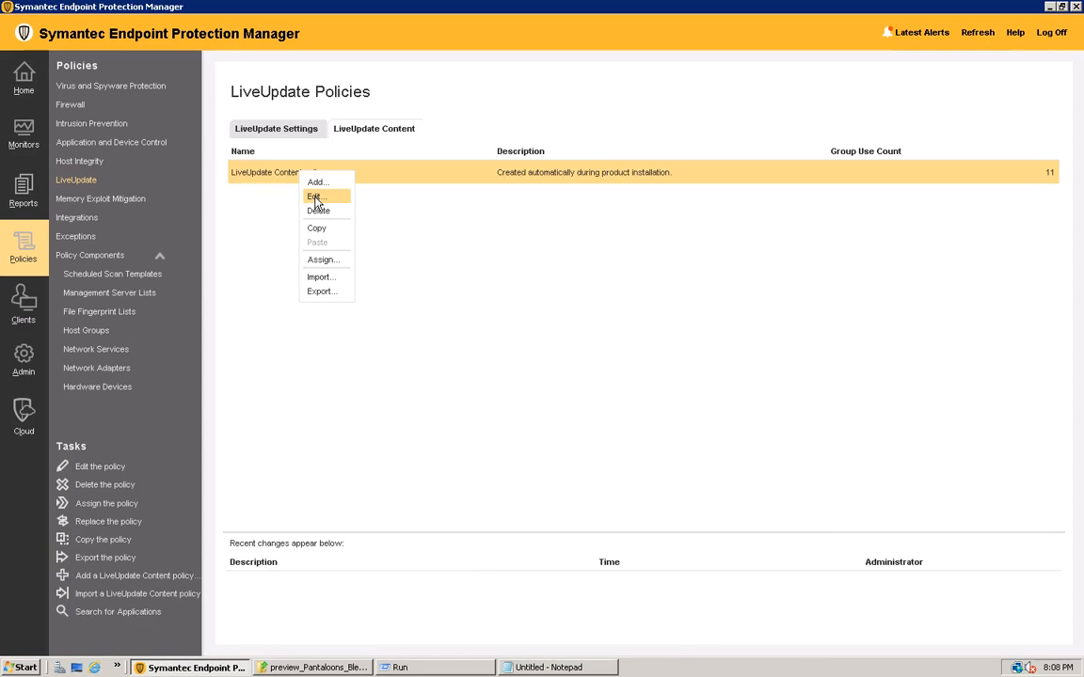
pyautogui.click(315, 198)
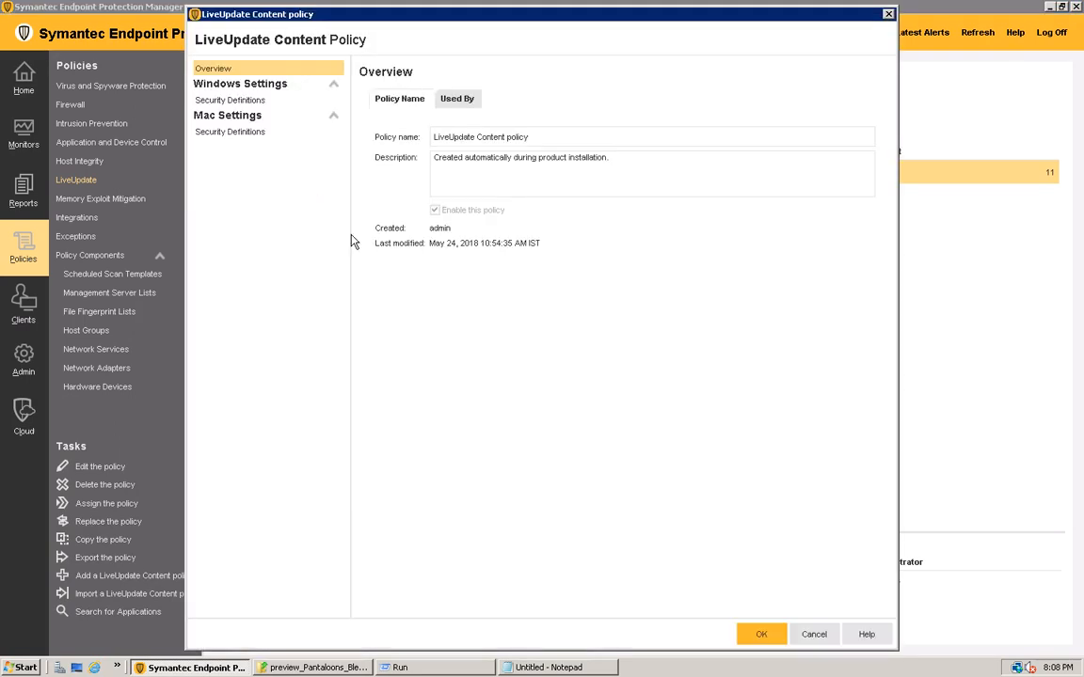
# Step: Examine the Windows security definitions and the revision options for each content type in the LiveUpdate Content policy
pyautogui.click(222, 101)
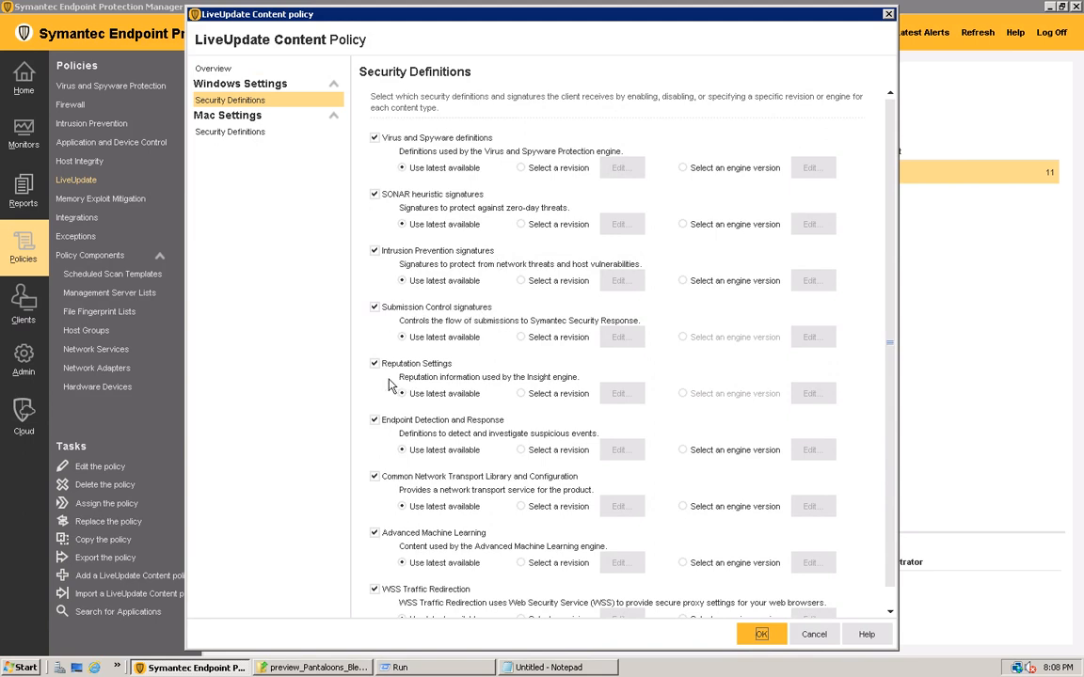
pyautogui.scroll(-2, 889, 376)
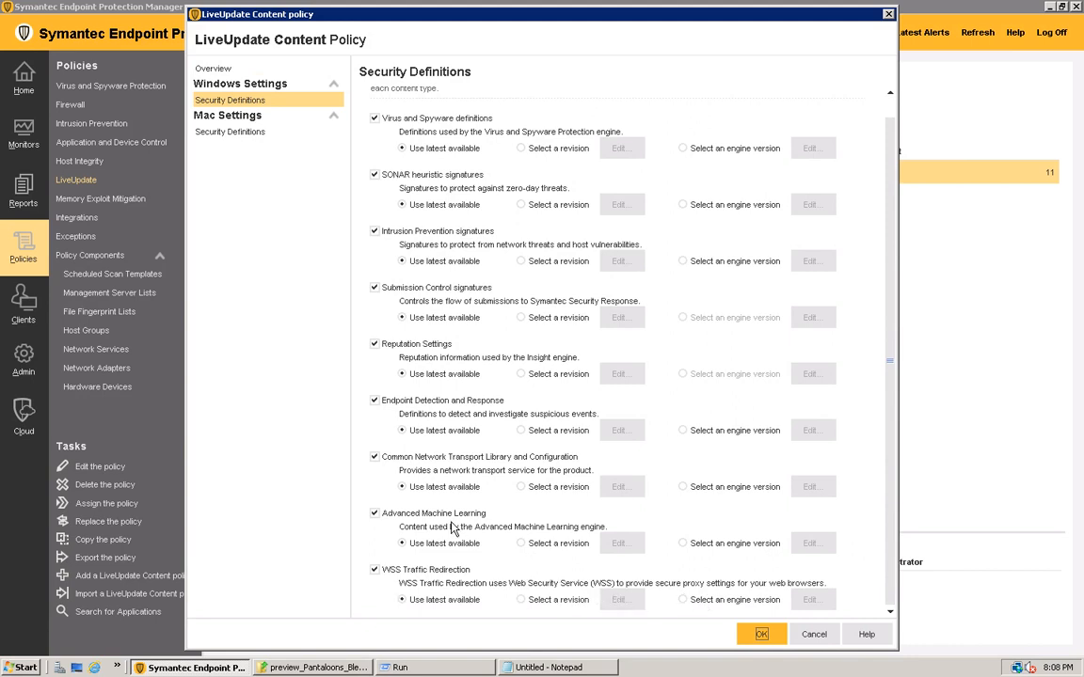
pyautogui.scroll(2, 453, 487)
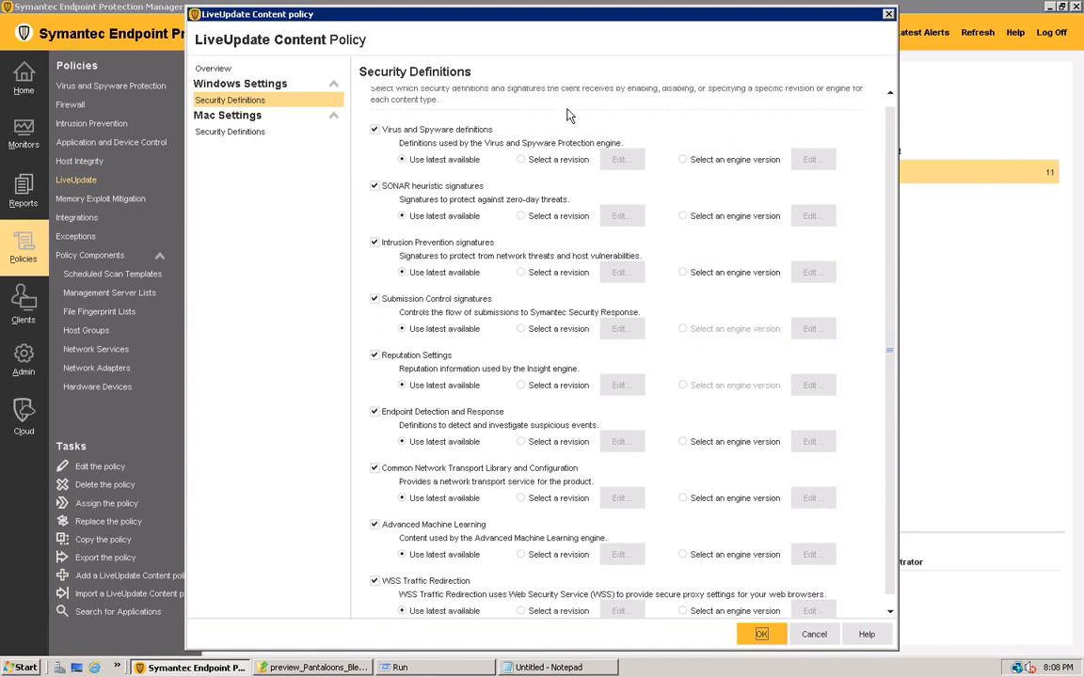
# Step: Examine the content revisions selectable for the Virus and Spyware definitions, cancel the selection, and restore Use latest available
pyautogui.click(524, 162)
pyautogui.click(618, 160)
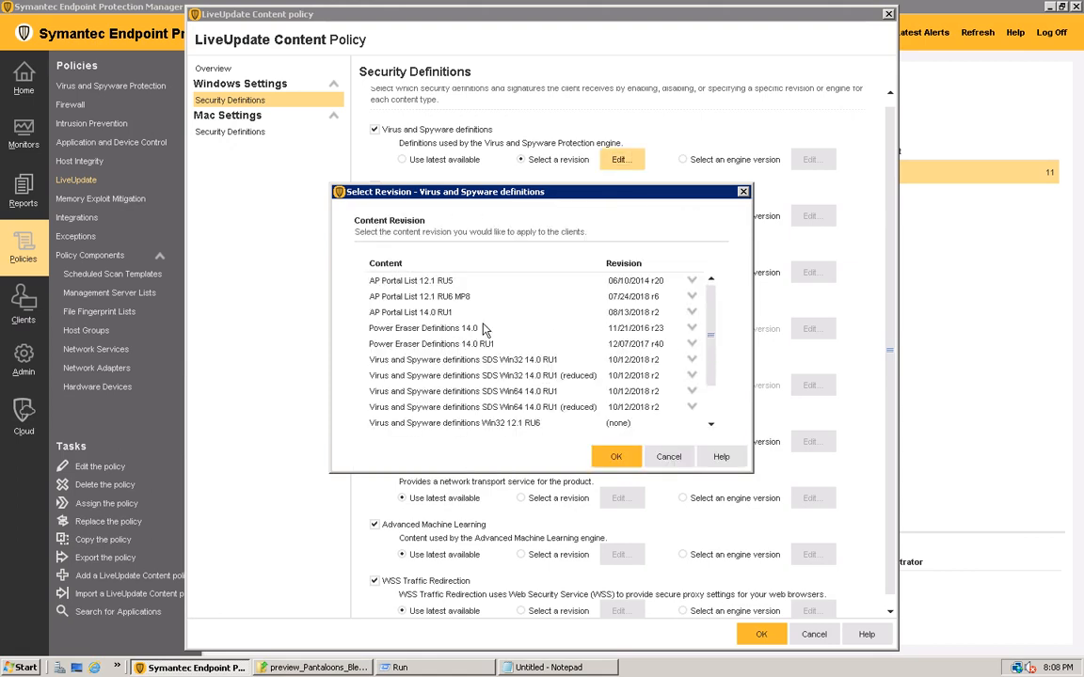
pyautogui.click(668, 457)
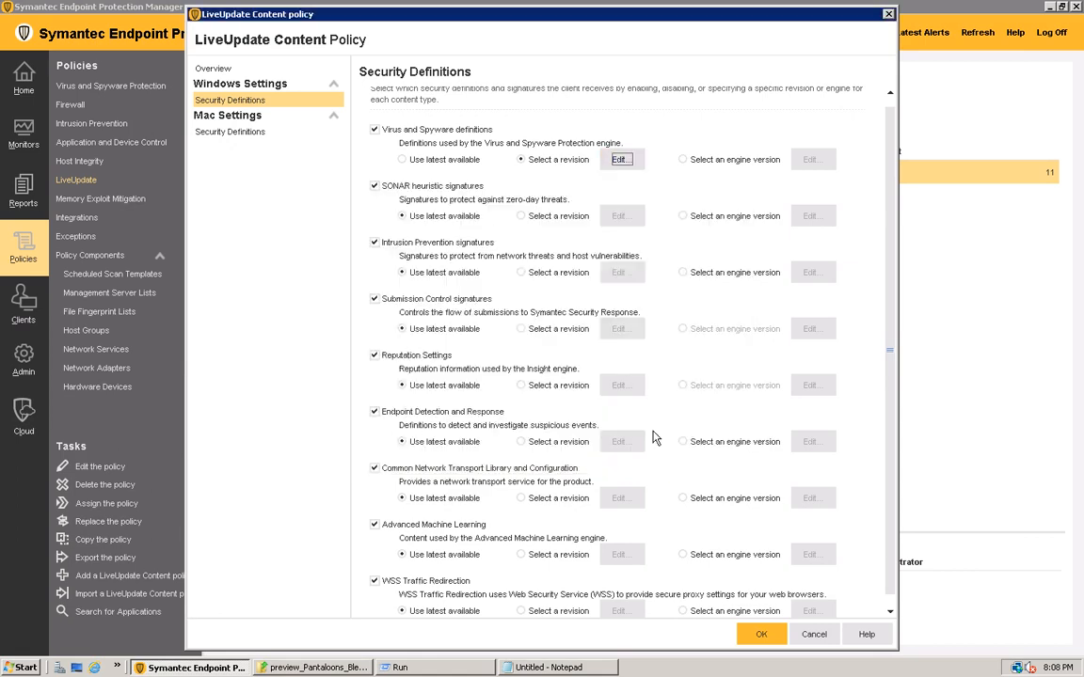
pyautogui.click(402, 159)
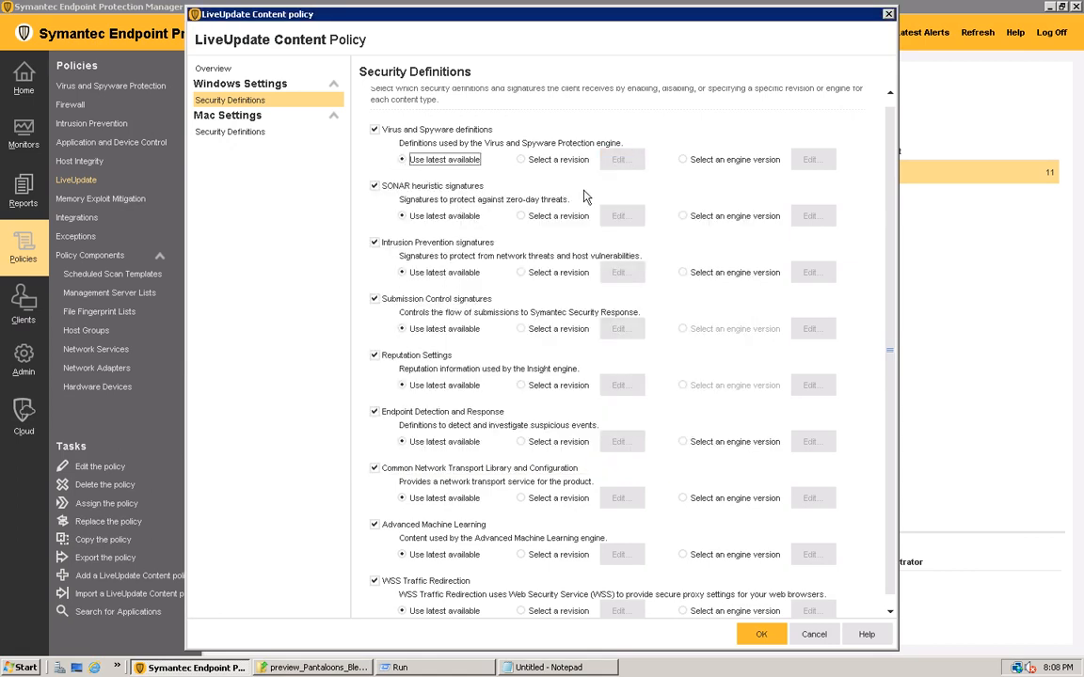
# Step: Examine the engine versions selectable for the Virus and Spyware definitions, and leave the LiveUpdate Content policy without saving
pyautogui.click(685, 166)
pyautogui.click(685, 161)
pyautogui.click(822, 166)
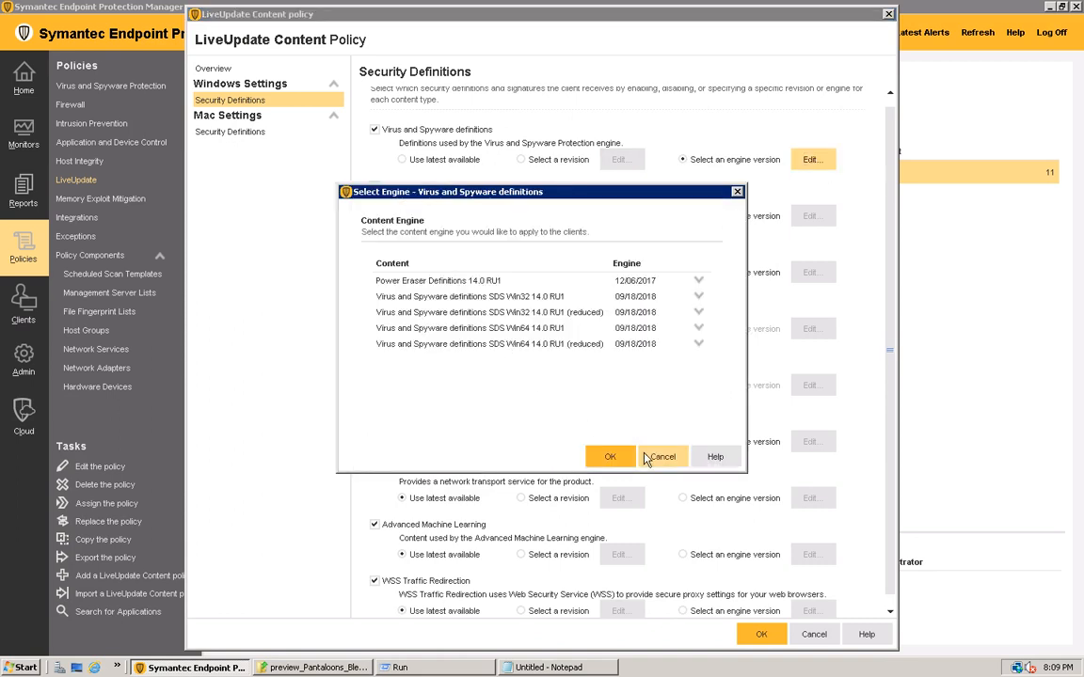
pyautogui.click(649, 457)
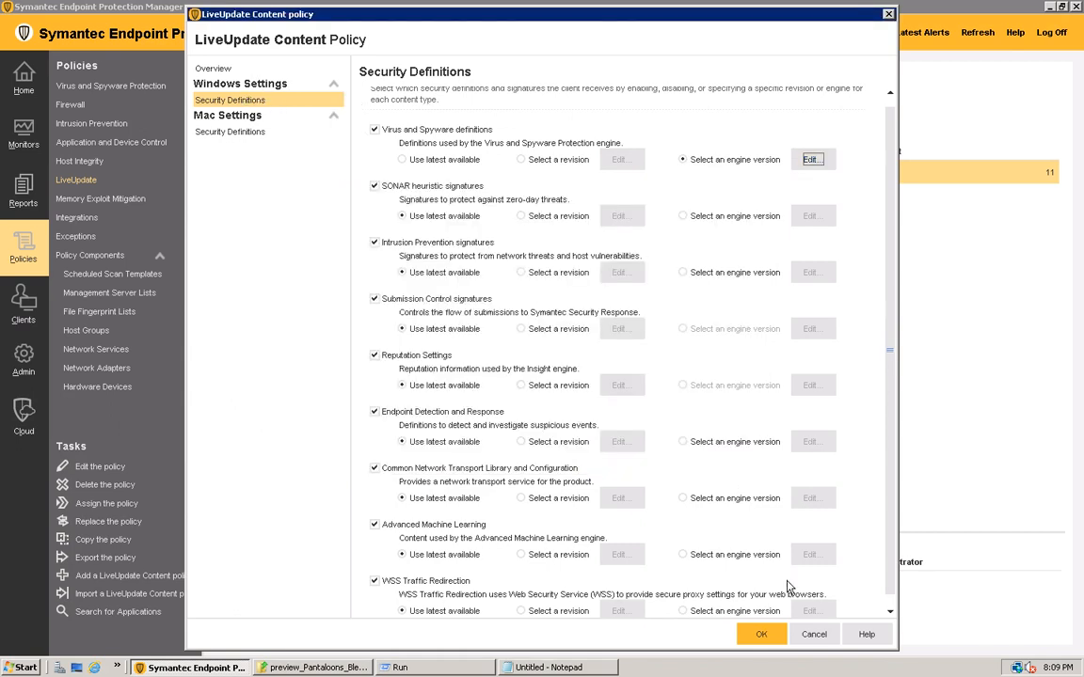
pyautogui.click(814, 635)
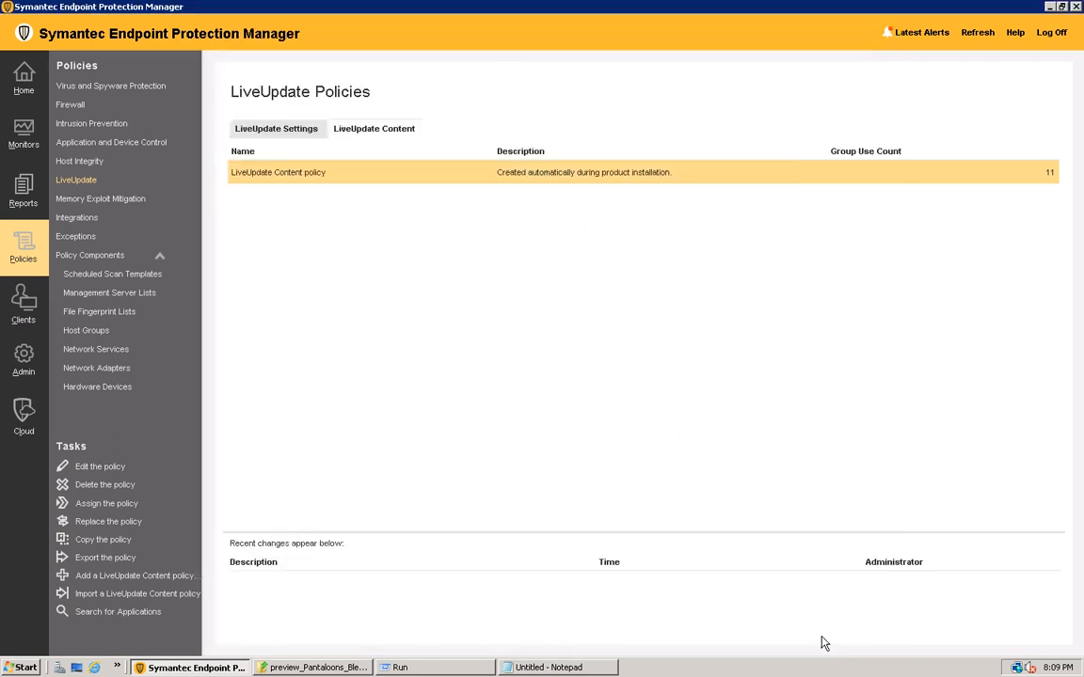
# Step: Open the Integrations policy, examine its WSS Traffic Redirection settings, and leave without saving
pyautogui.click(279, 134)
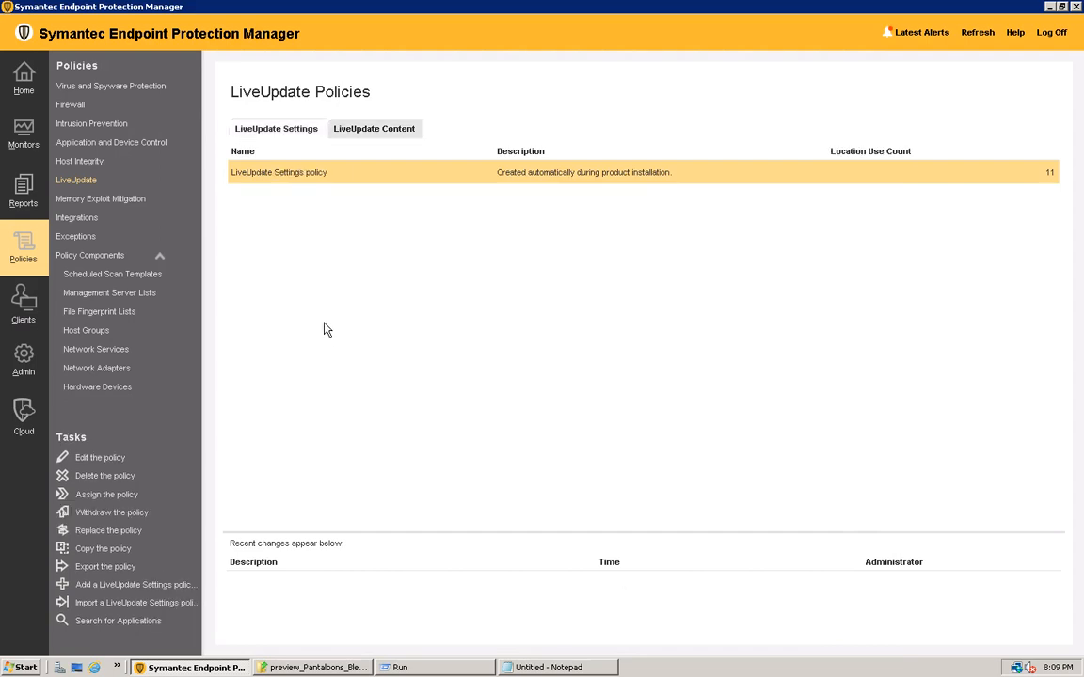
pyautogui.click(74, 219)
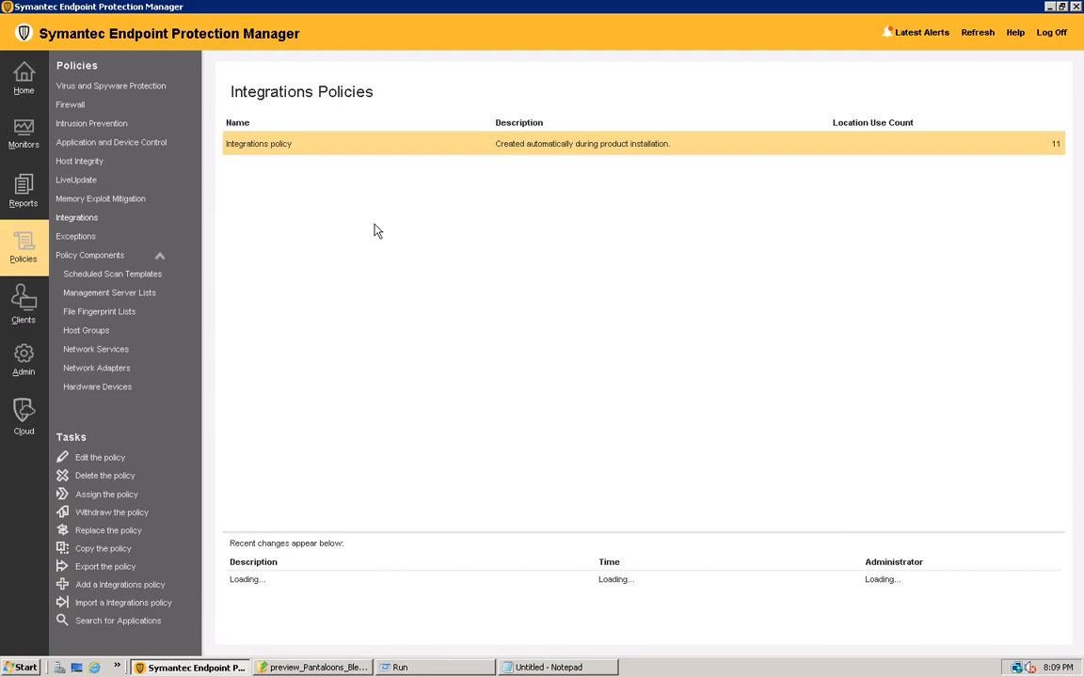
pyautogui.doubleClick(261, 143)
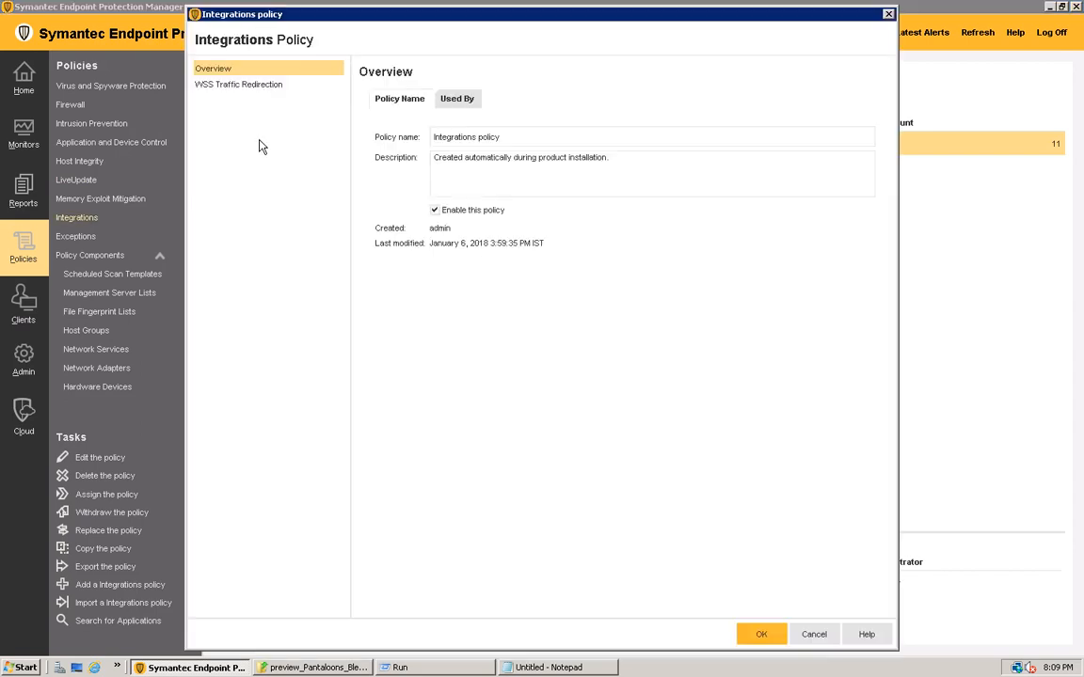
pyautogui.click(227, 86)
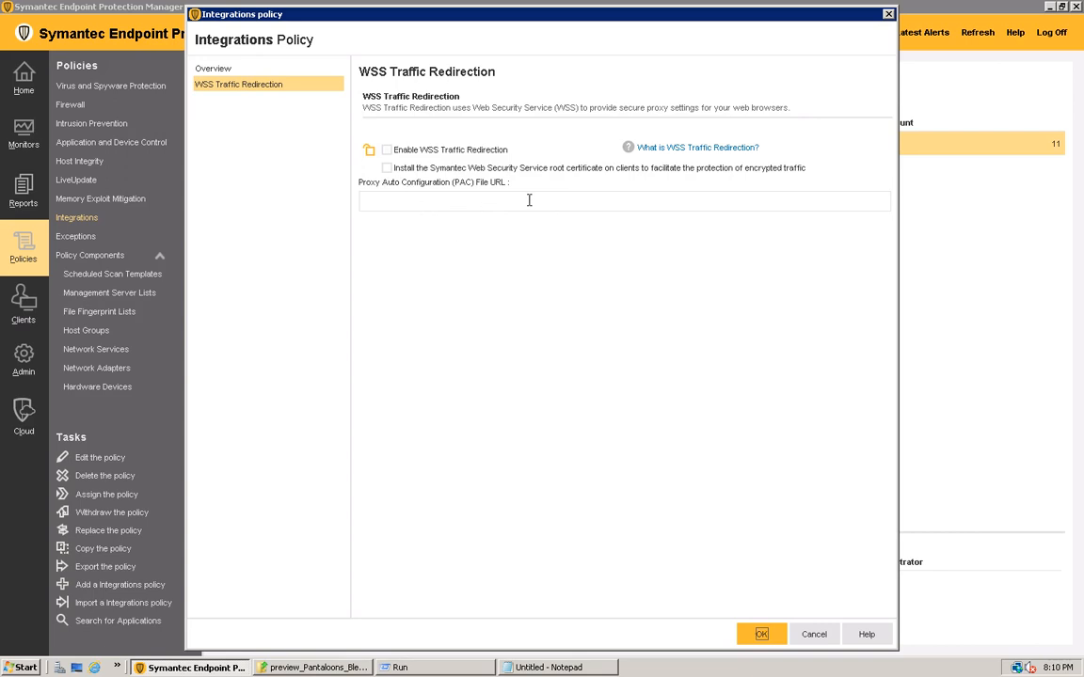
pyautogui.click(390, 153)
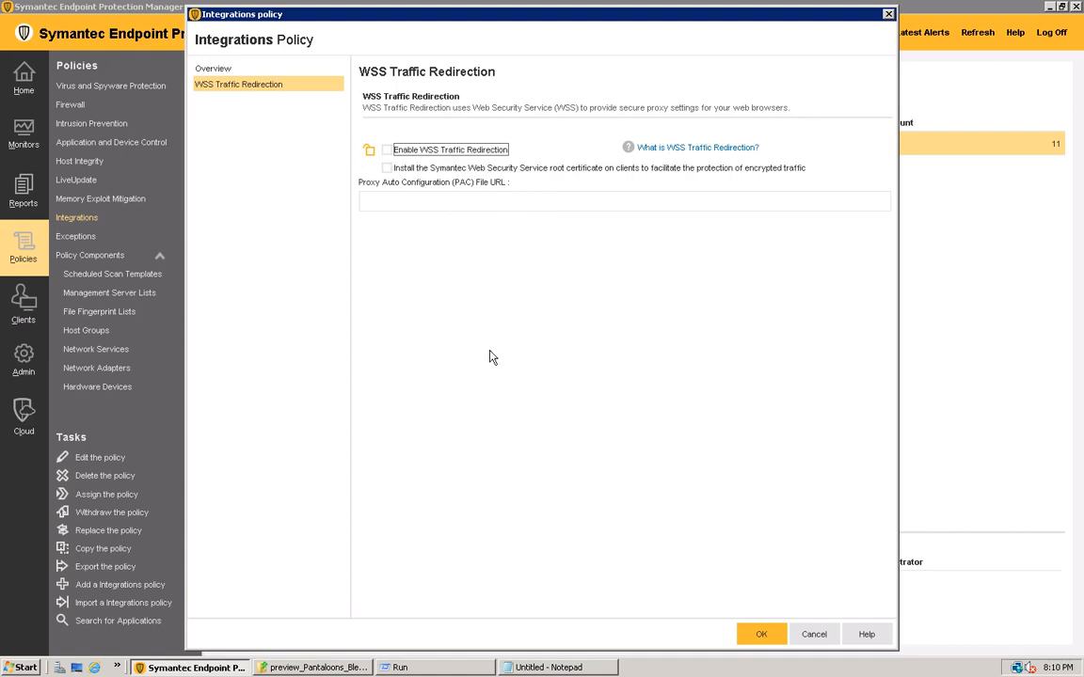
pyautogui.click(814, 634)
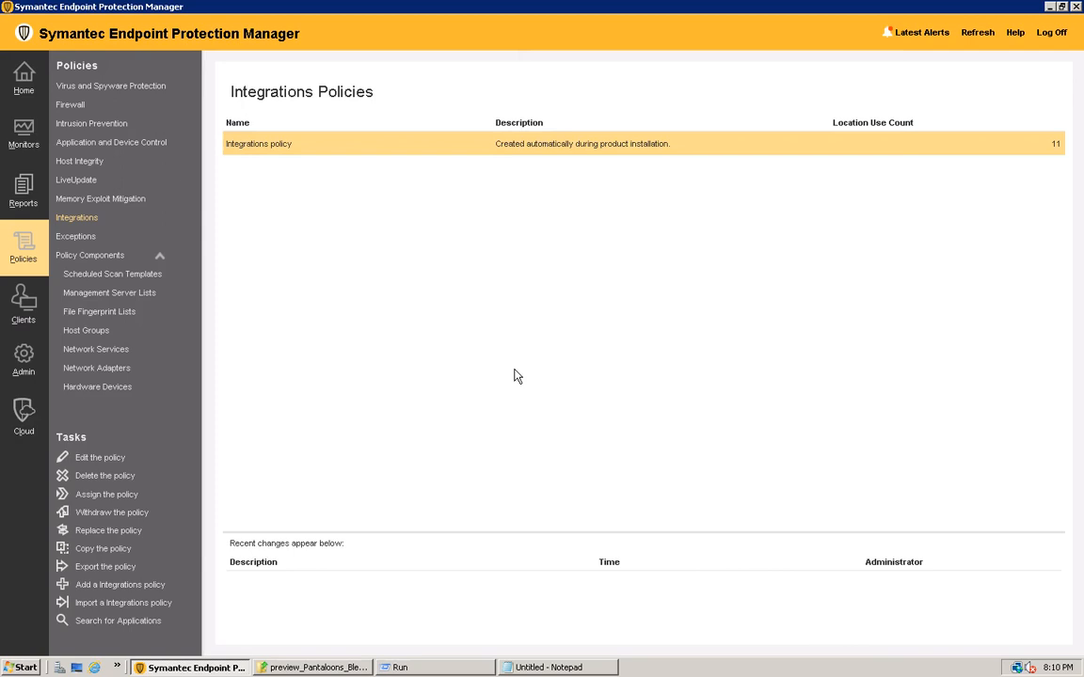
# Step: Review the overview of the New Application and Device Control policy and the groups available for its assignment
pyautogui.click(100, 146)
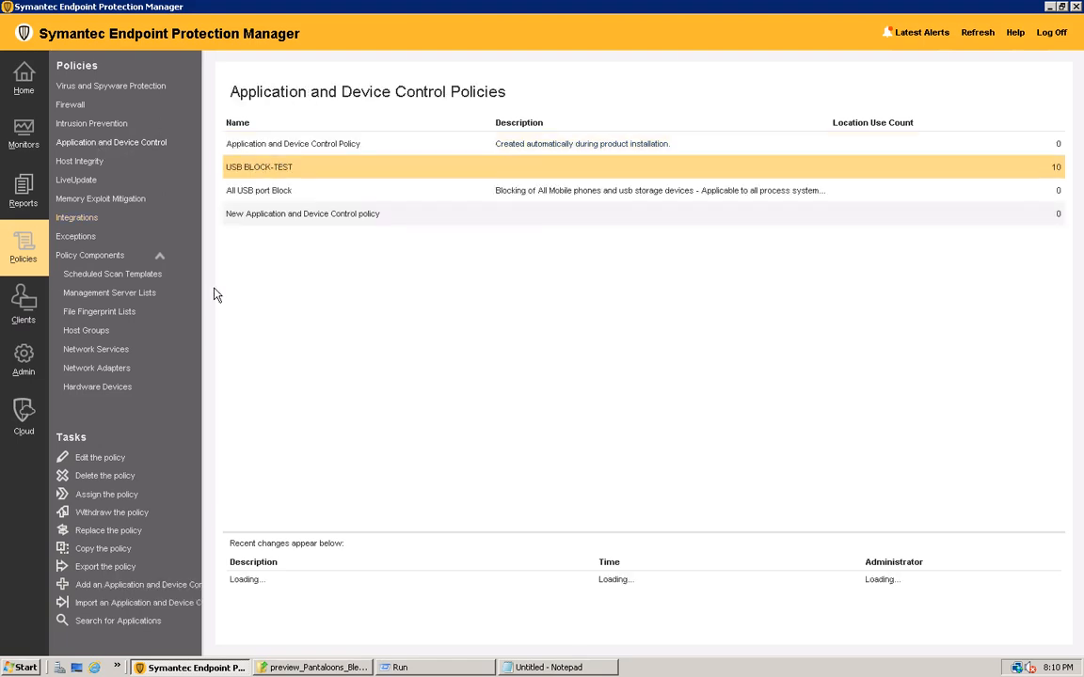
pyautogui.click(297, 216)
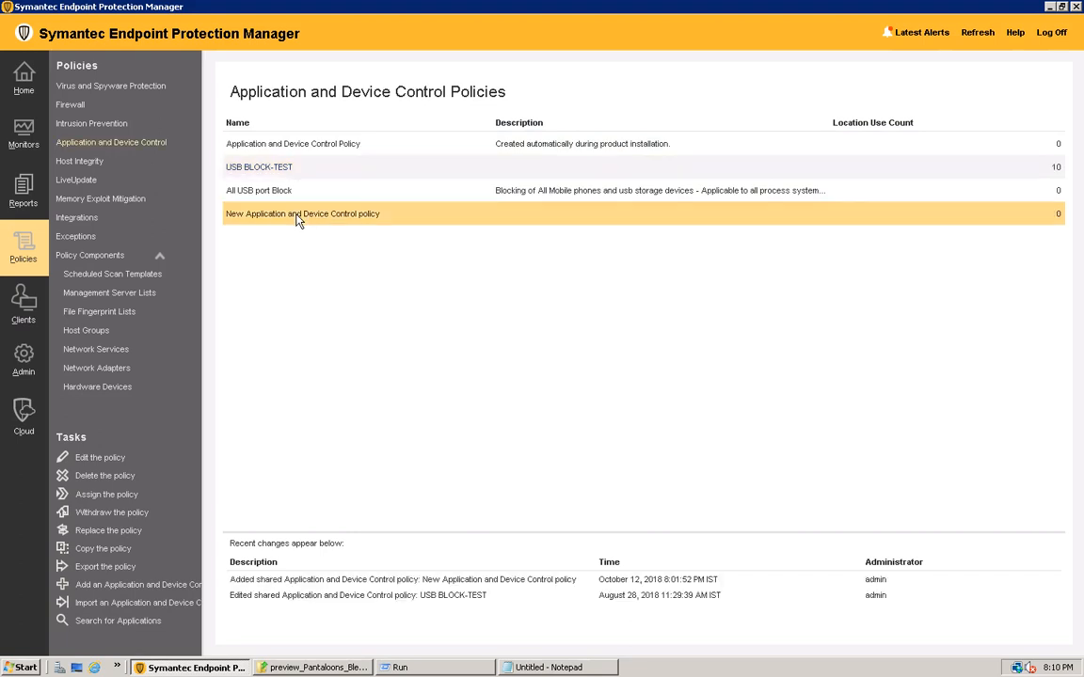
pyautogui.doubleClick(297, 218)
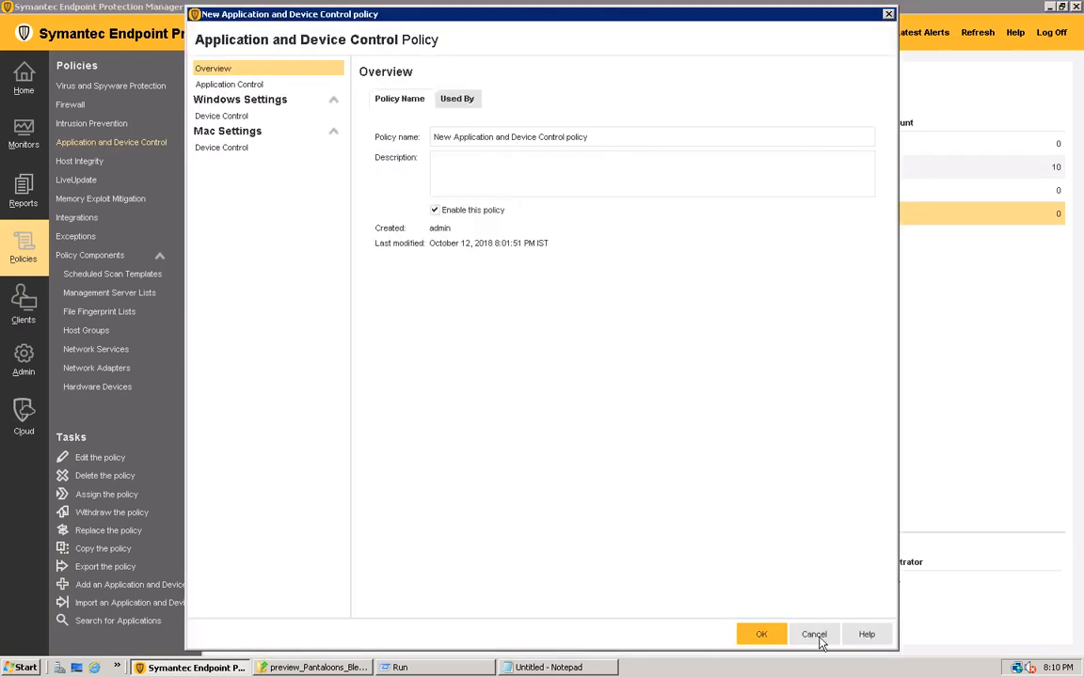
pyautogui.click(815, 636)
pyautogui.rightClick(297, 224)
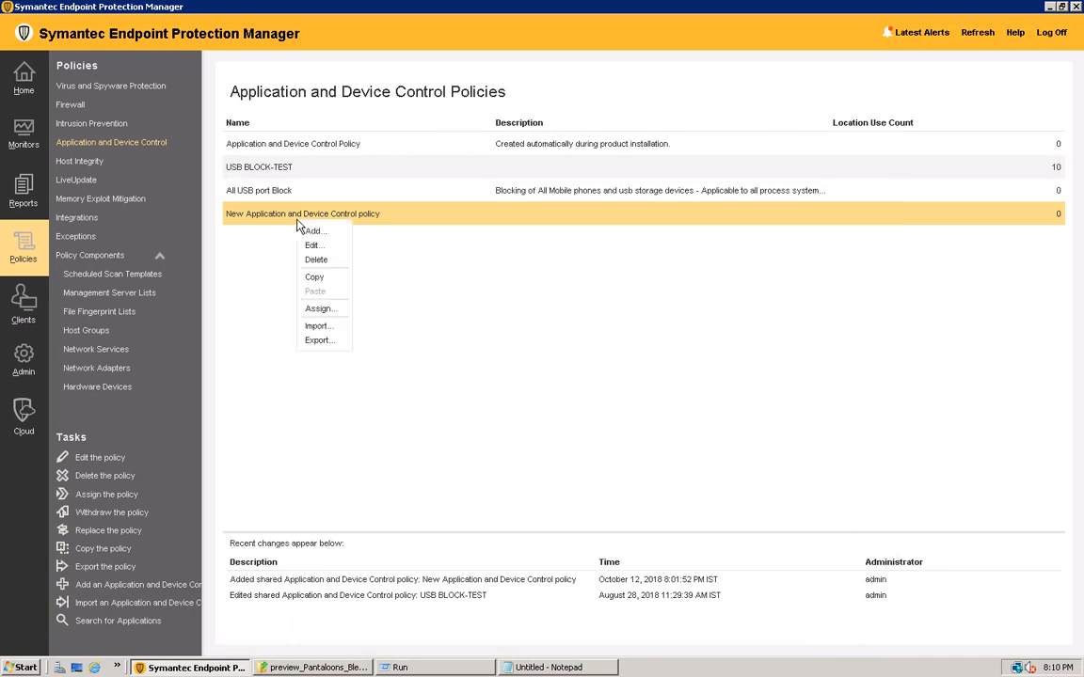
pyautogui.click(319, 310)
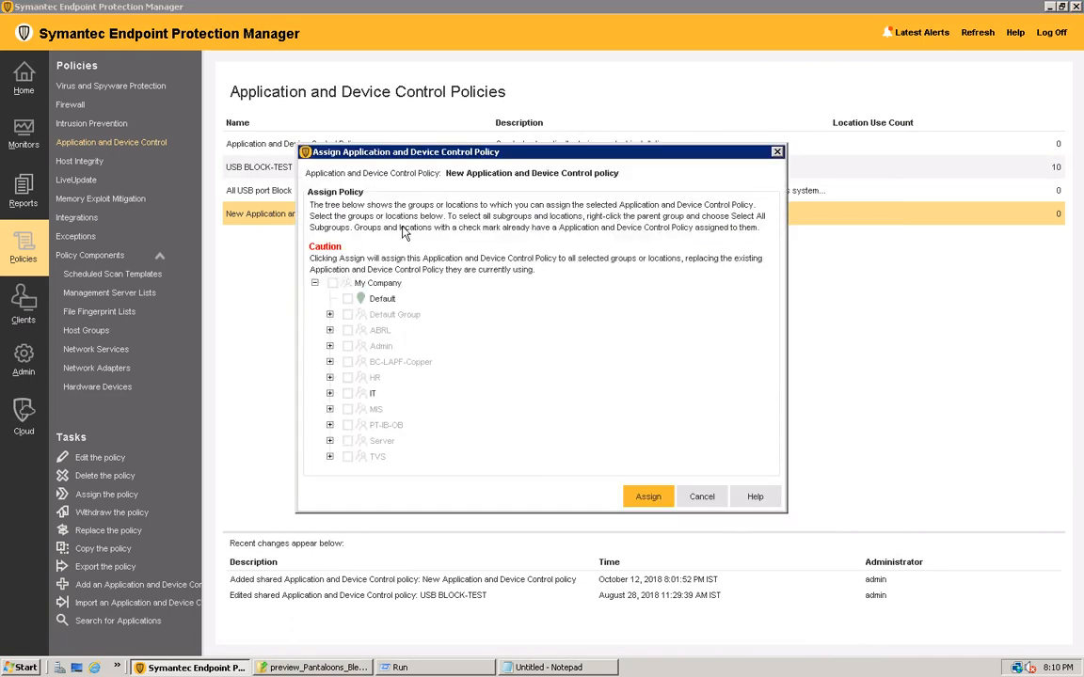
pyautogui.click(647, 496)
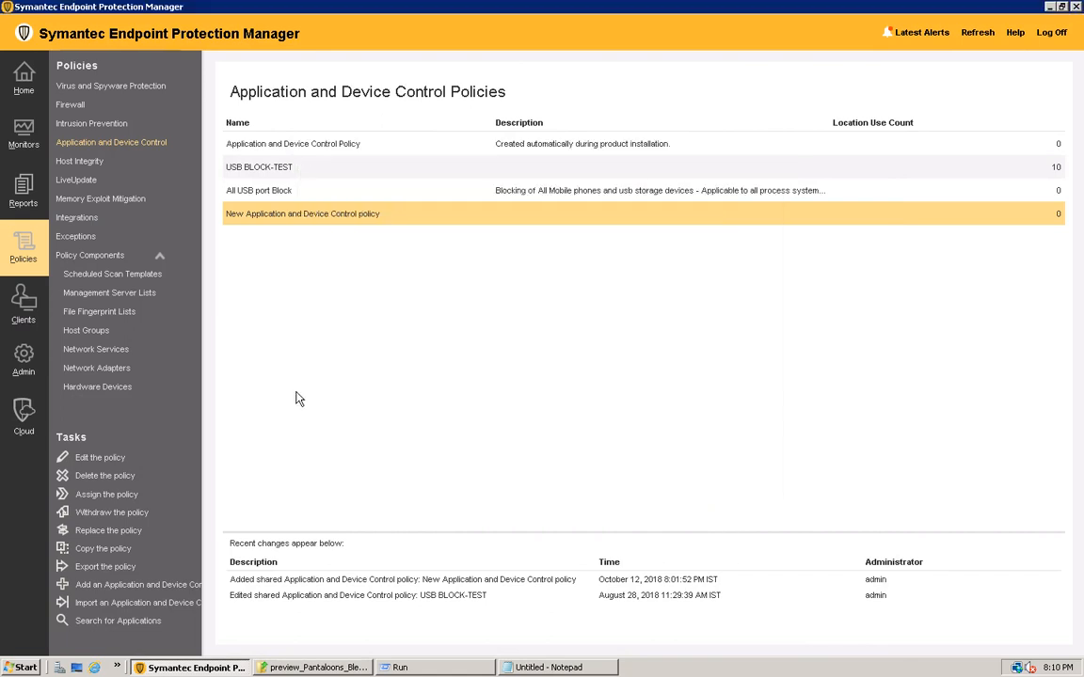
# Step: Examine the ABRL client group's assigned policies, group details, and client install packages
pyautogui.click(26, 249)
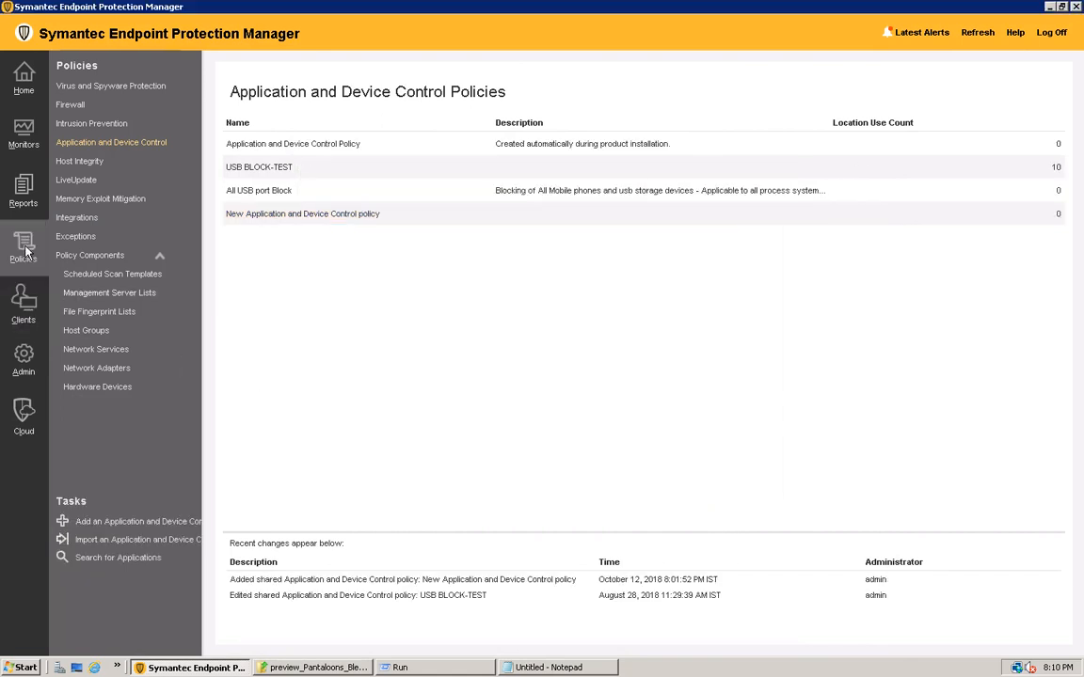
pyautogui.click(26, 303)
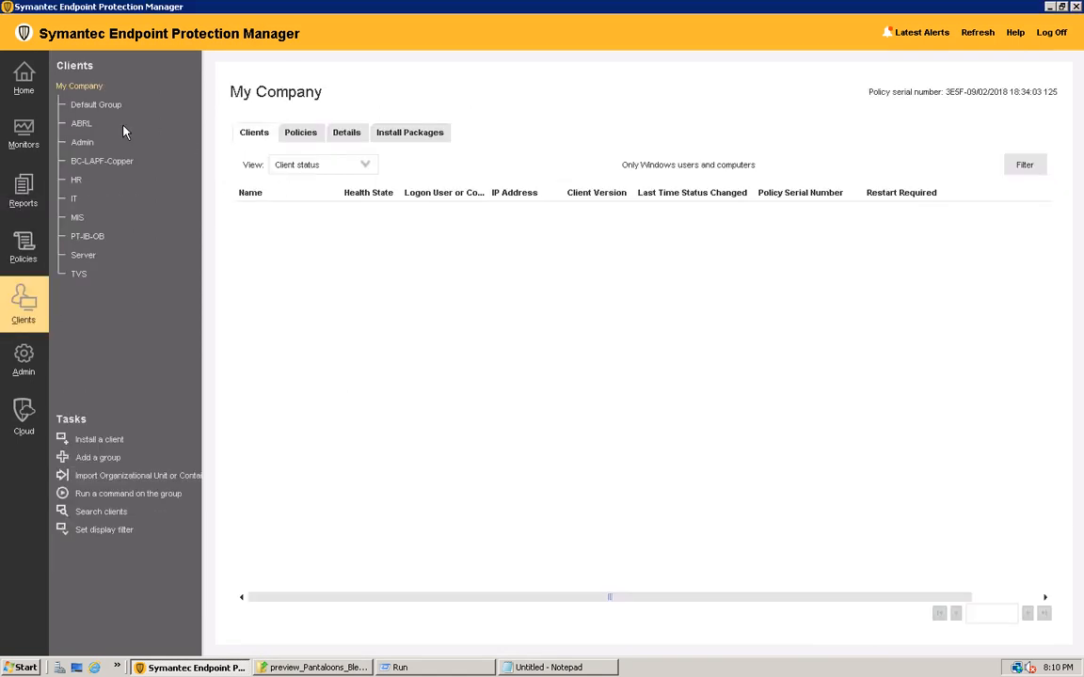
pyautogui.click(83, 107)
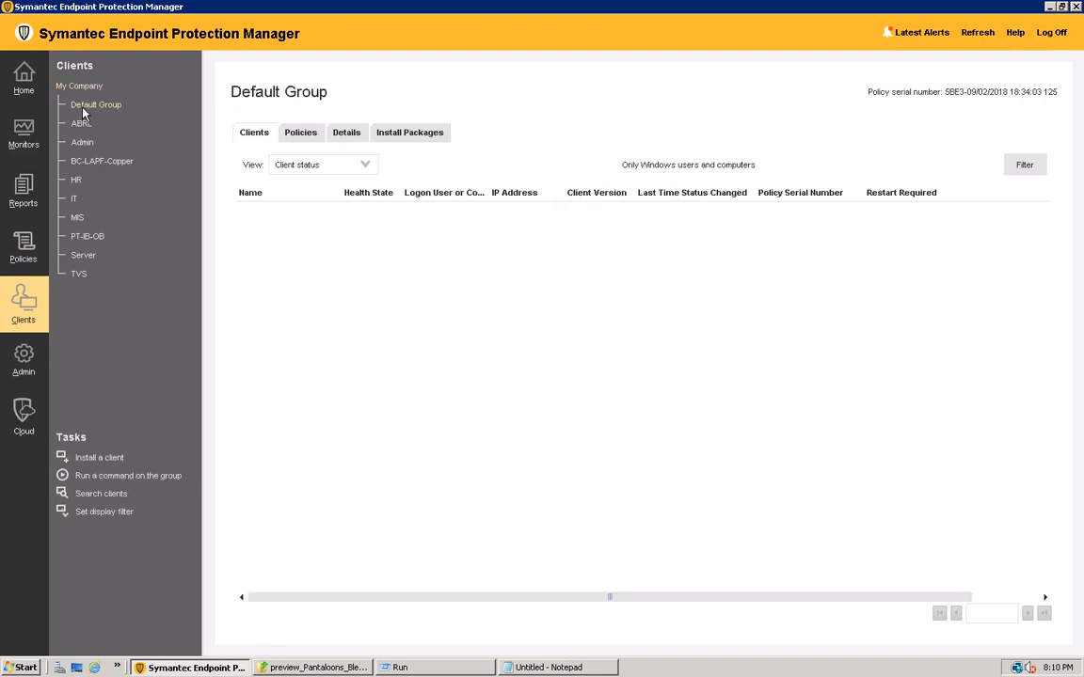
pyautogui.click(81, 123)
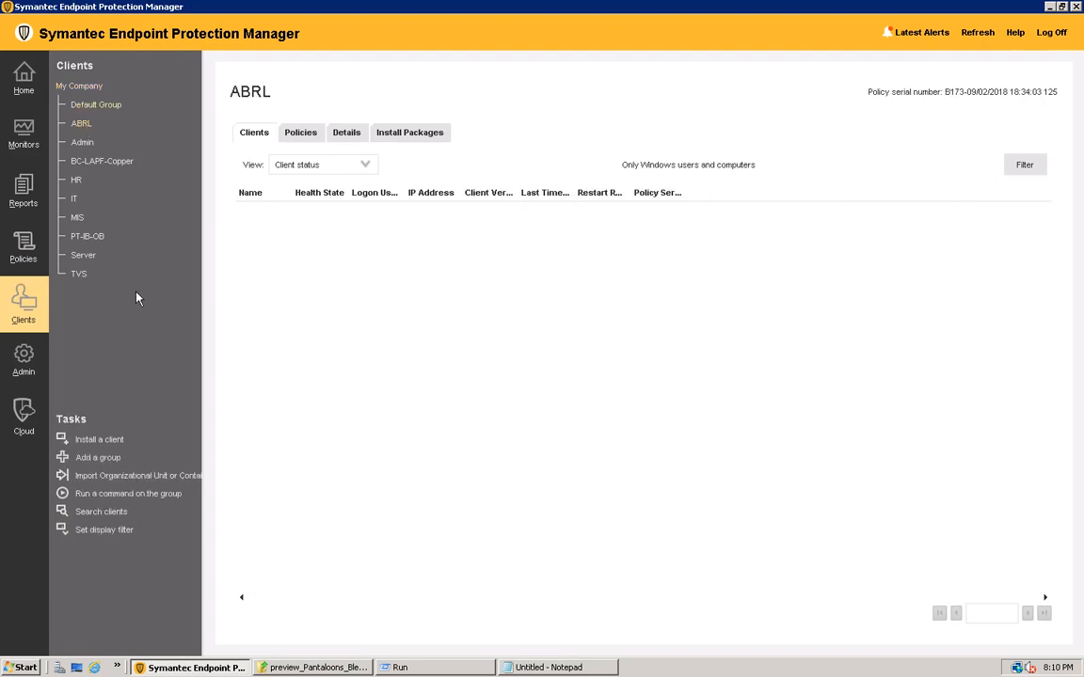
pyautogui.click(301, 135)
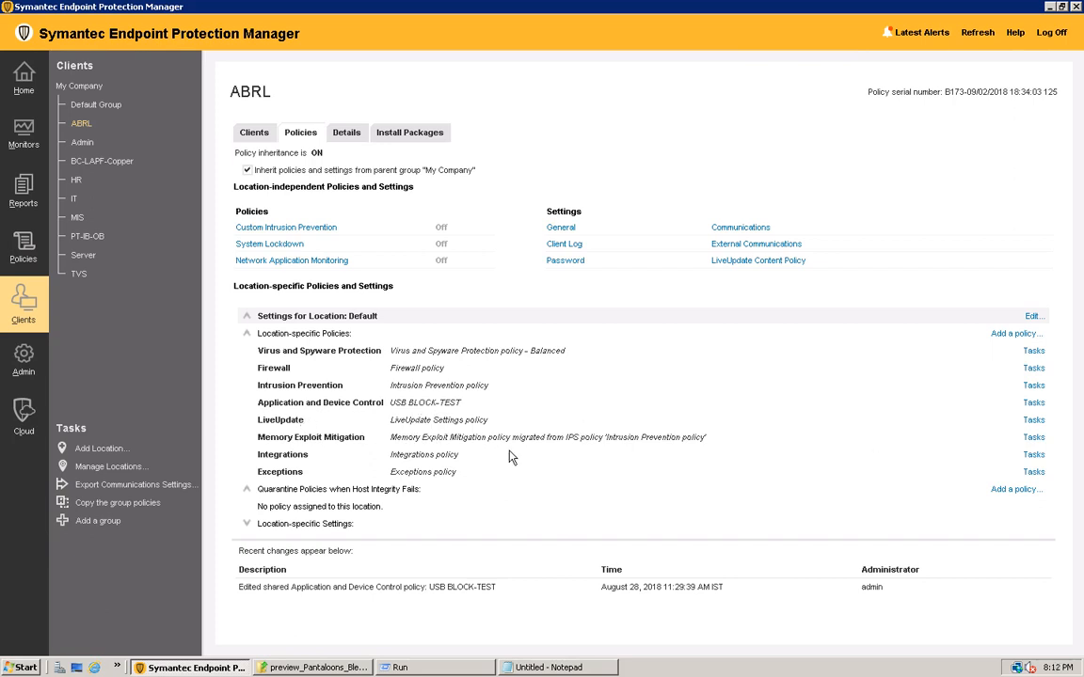
pyautogui.click(348, 134)
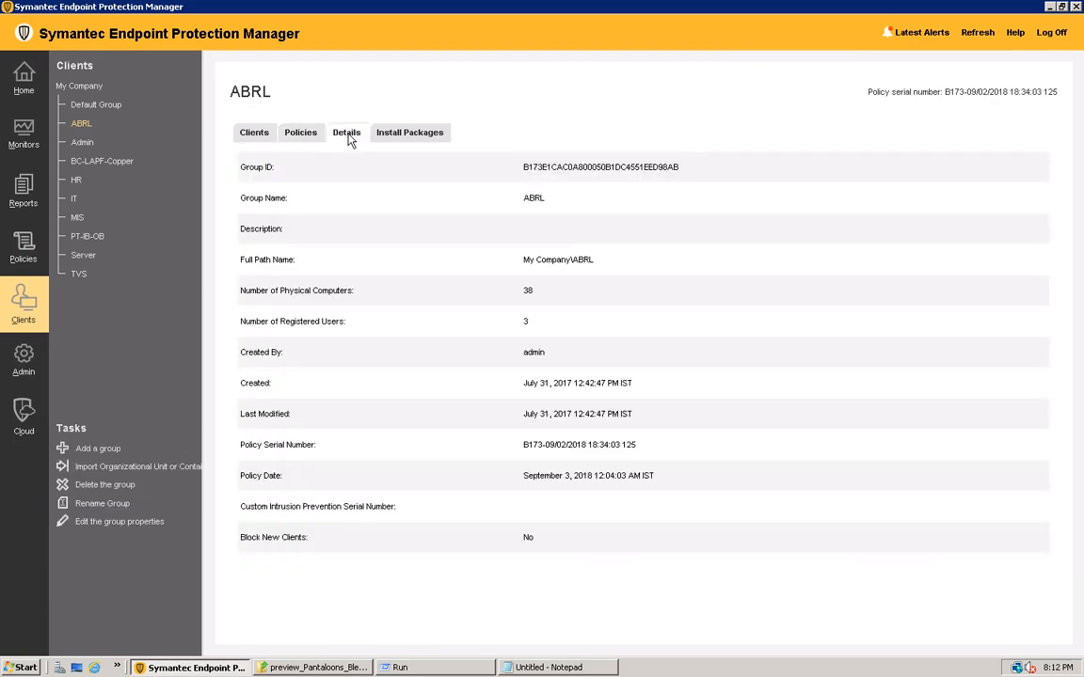
pyautogui.click(385, 133)
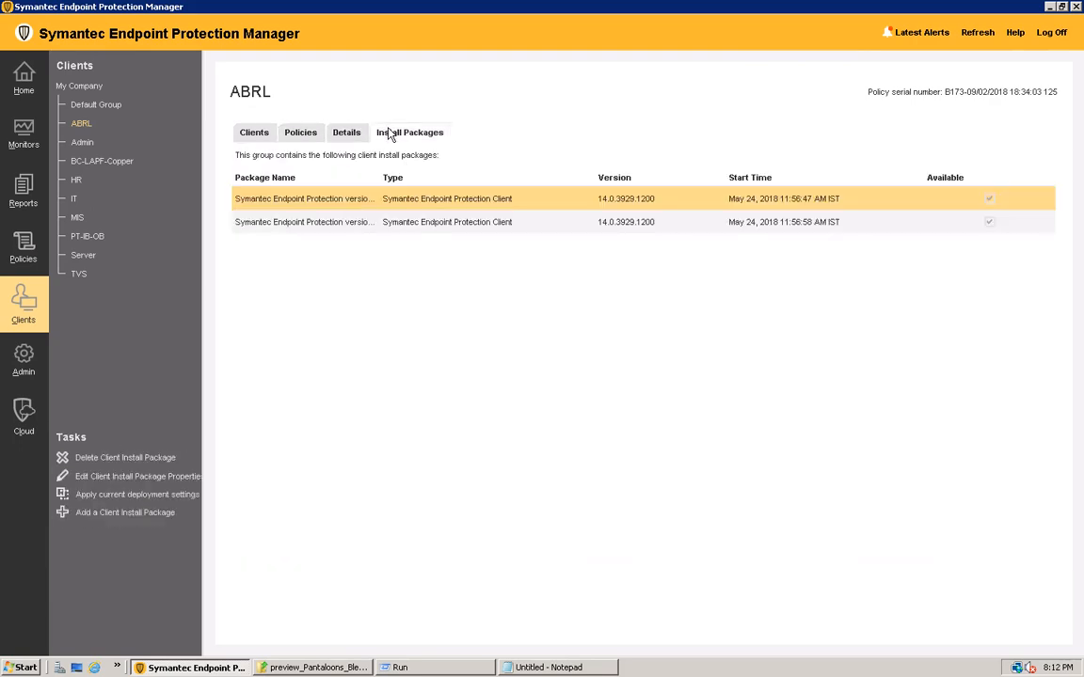
pyautogui.click(301, 135)
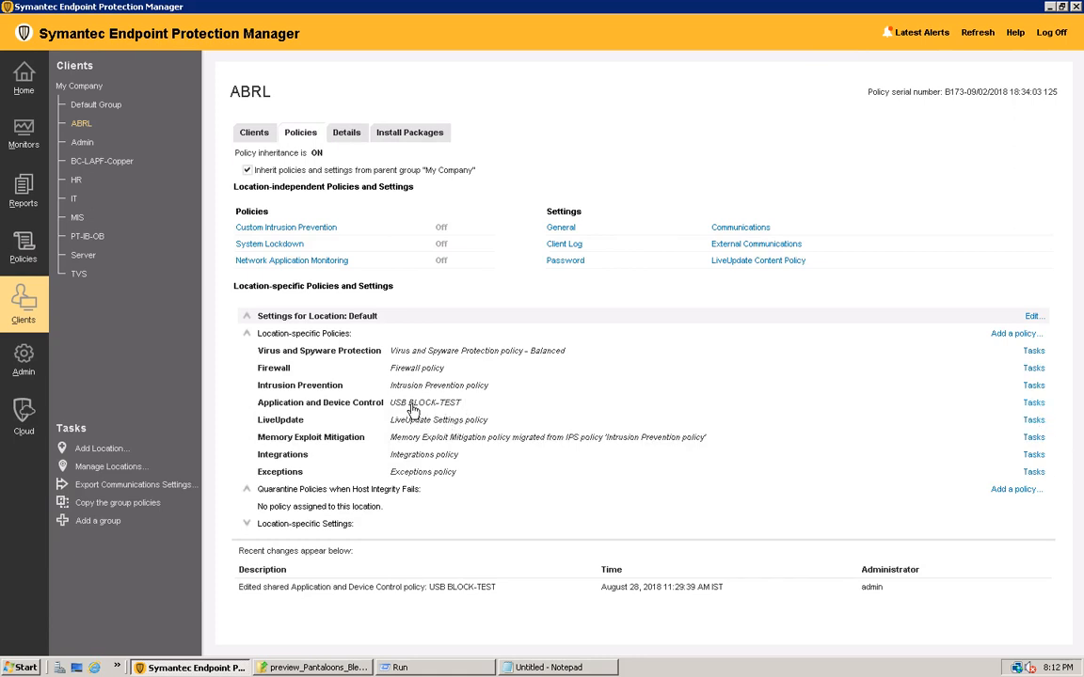
# Step: Open the group assignment for the New Application and Device Control policy and try to assign it to the TVS group
pyautogui.click(26, 252)
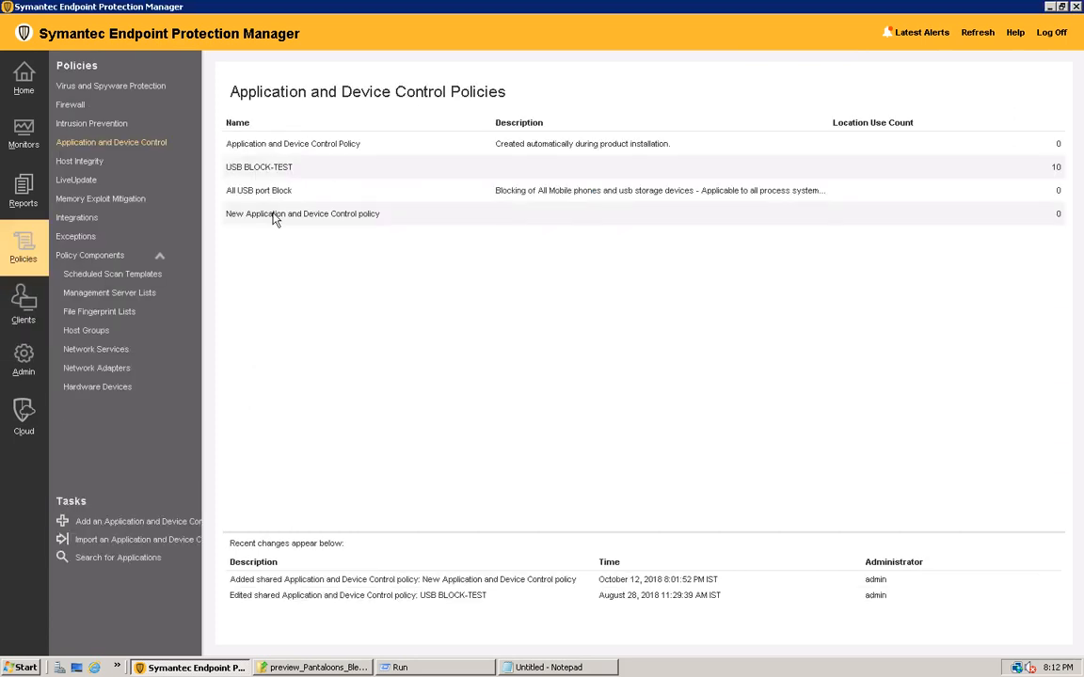
pyautogui.rightClick(273, 216)
pyautogui.click(299, 301)
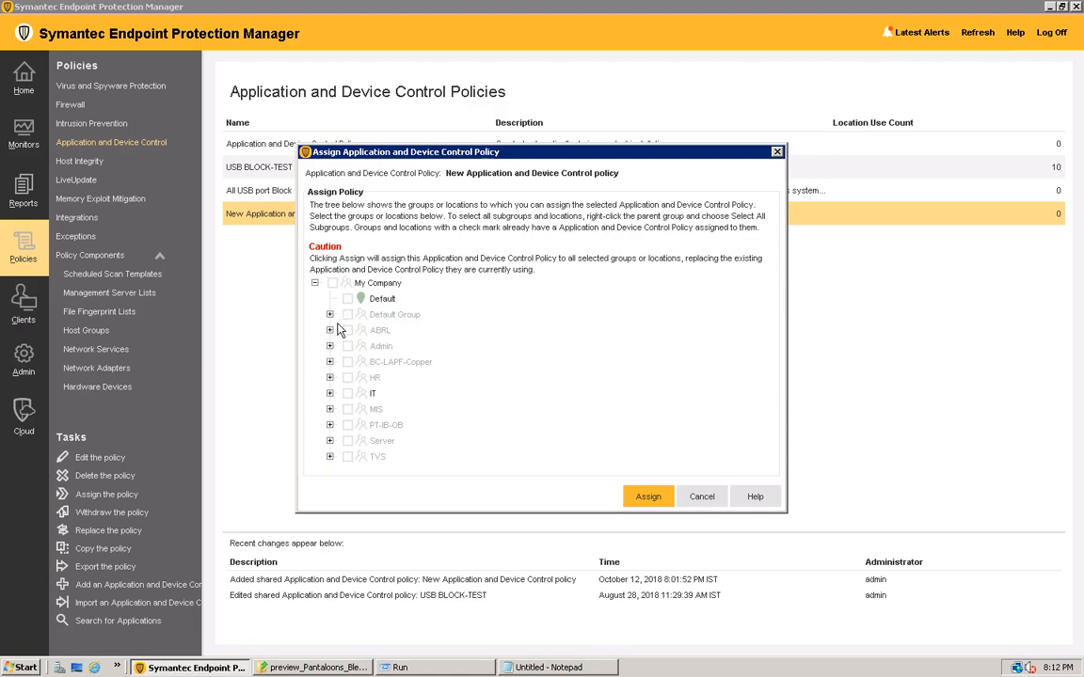
pyautogui.click(329, 457)
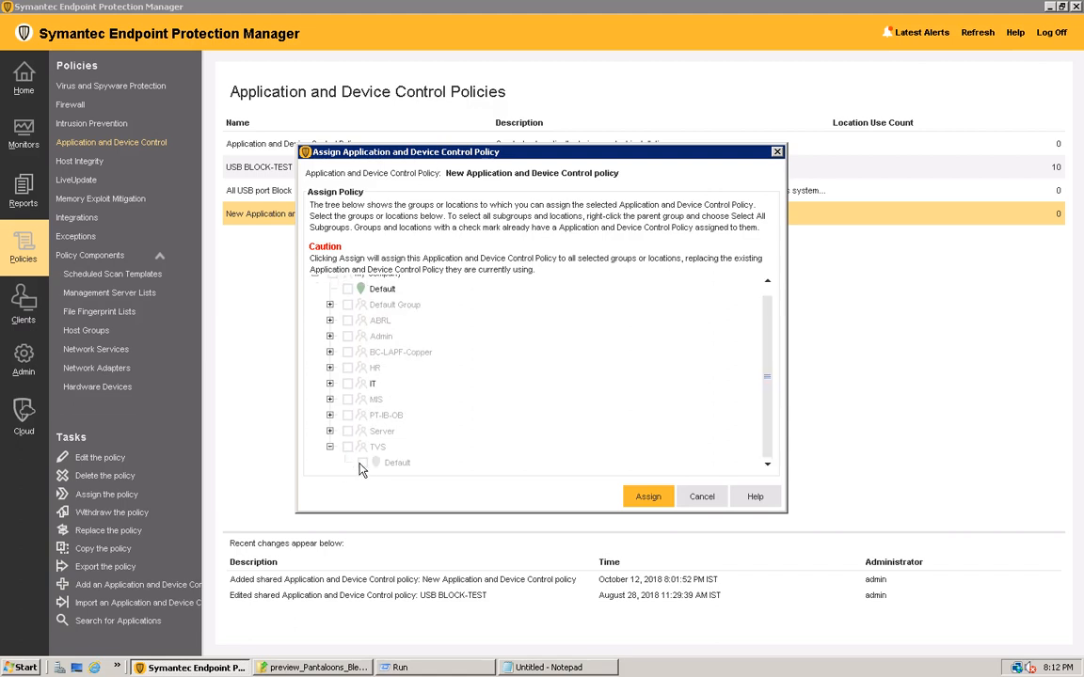
pyautogui.click(330, 446)
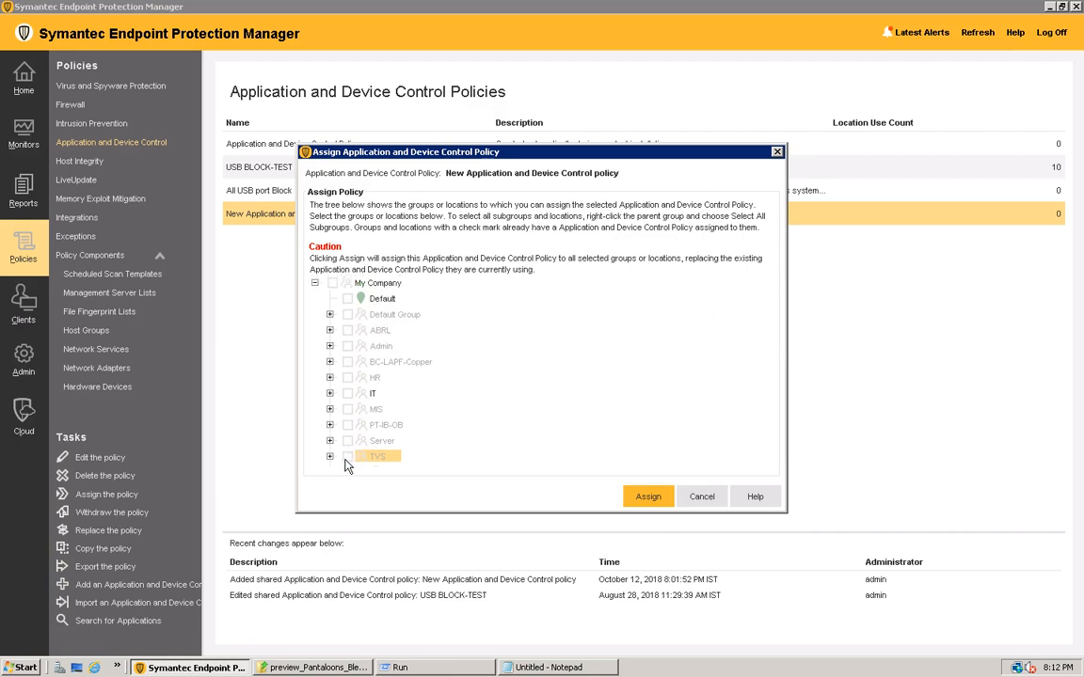
pyautogui.click(648, 497)
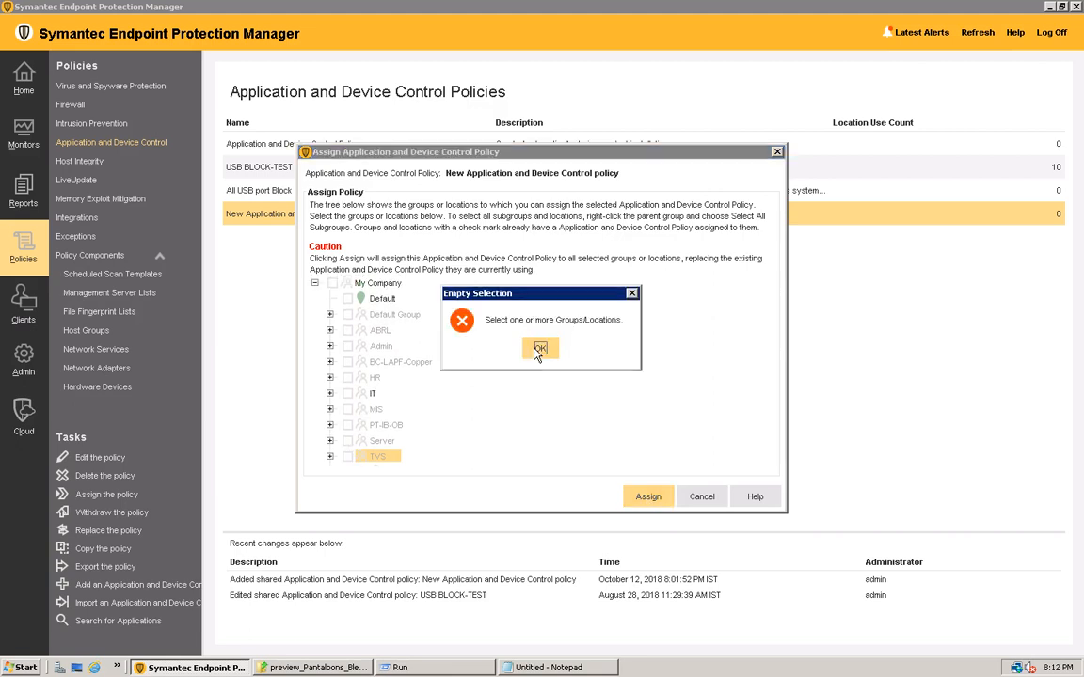
pyautogui.click(482, 316)
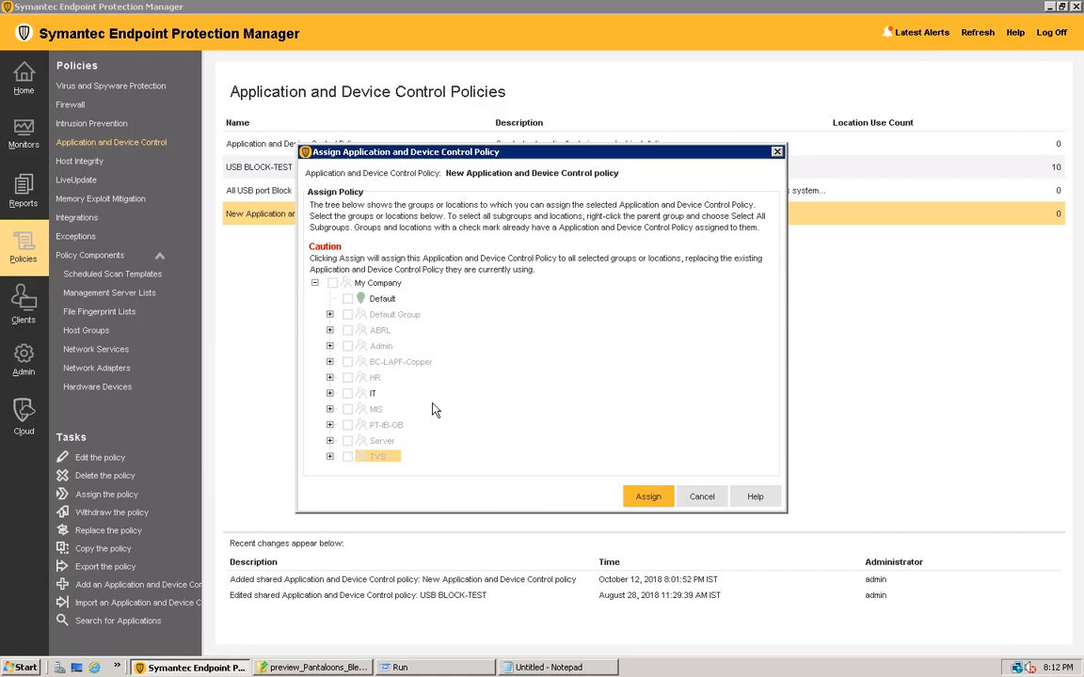
# Step: Select My Company with its inheriting groups and assign the New Application and Device Control policy to them
pyautogui.click(331, 284)
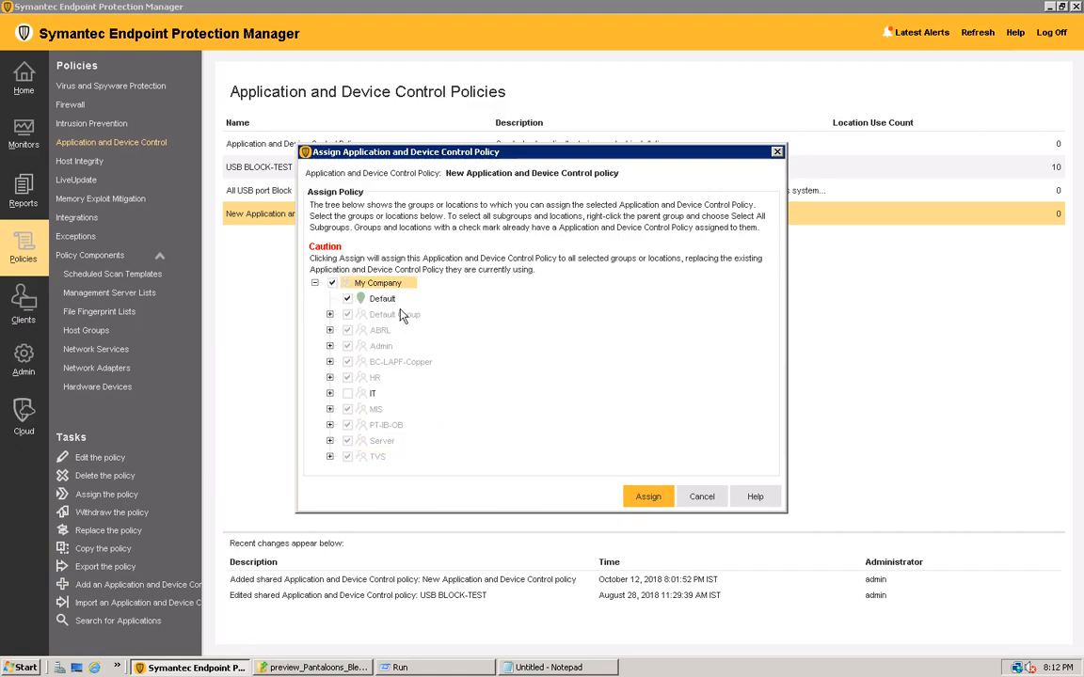
pyautogui.click(648, 495)
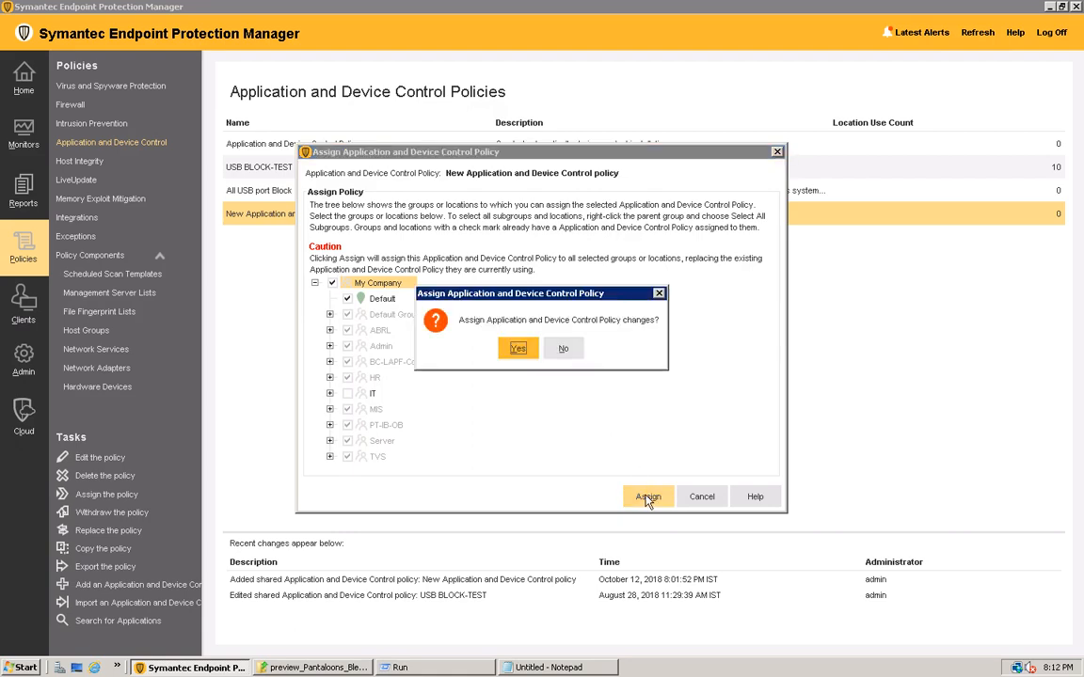
pyautogui.click(517, 349)
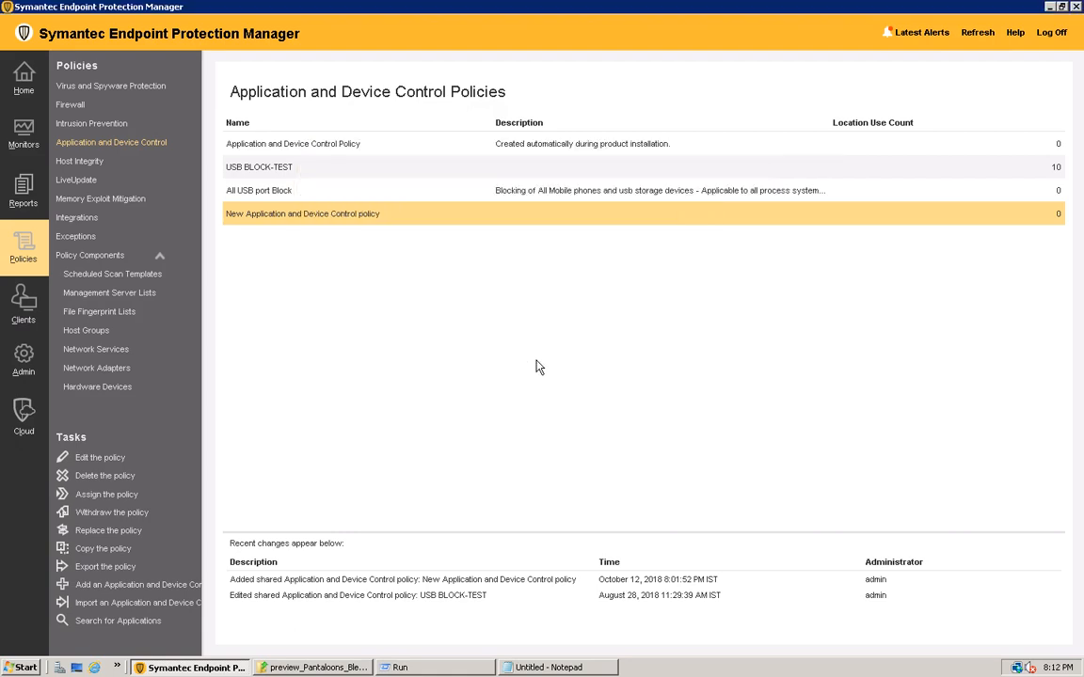
# Step: Turn off the ABRL client group's policy inheritance from My Company, and re-enable it by accepting the parent policy overwrite
pyautogui.click(24, 313)
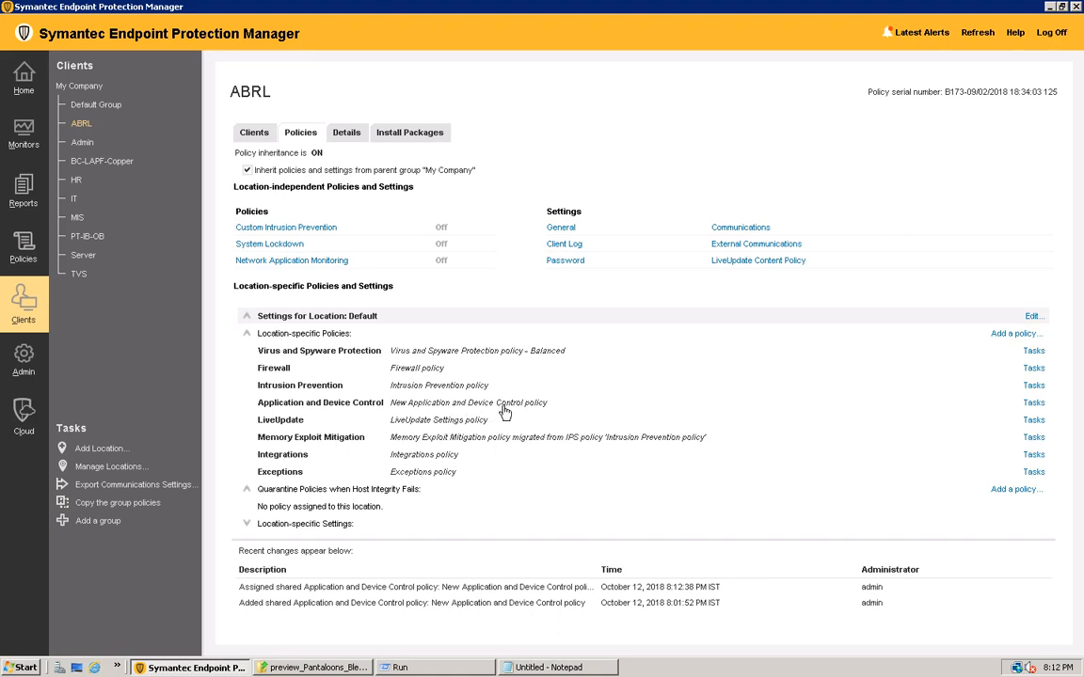
pyautogui.click(248, 170)
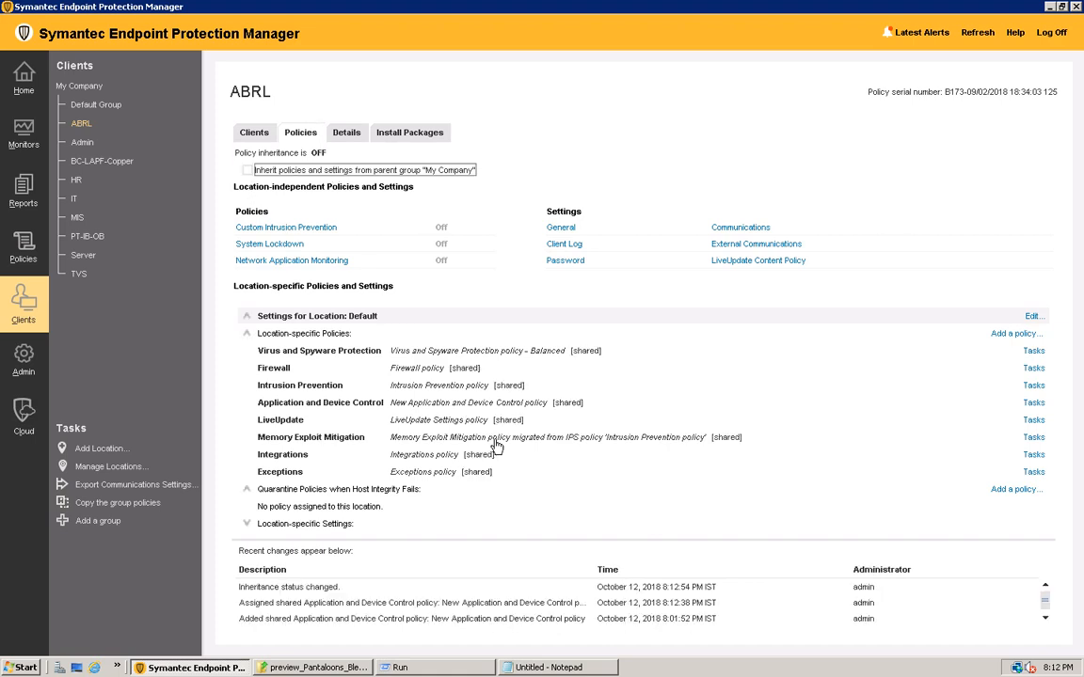
pyautogui.click(248, 170)
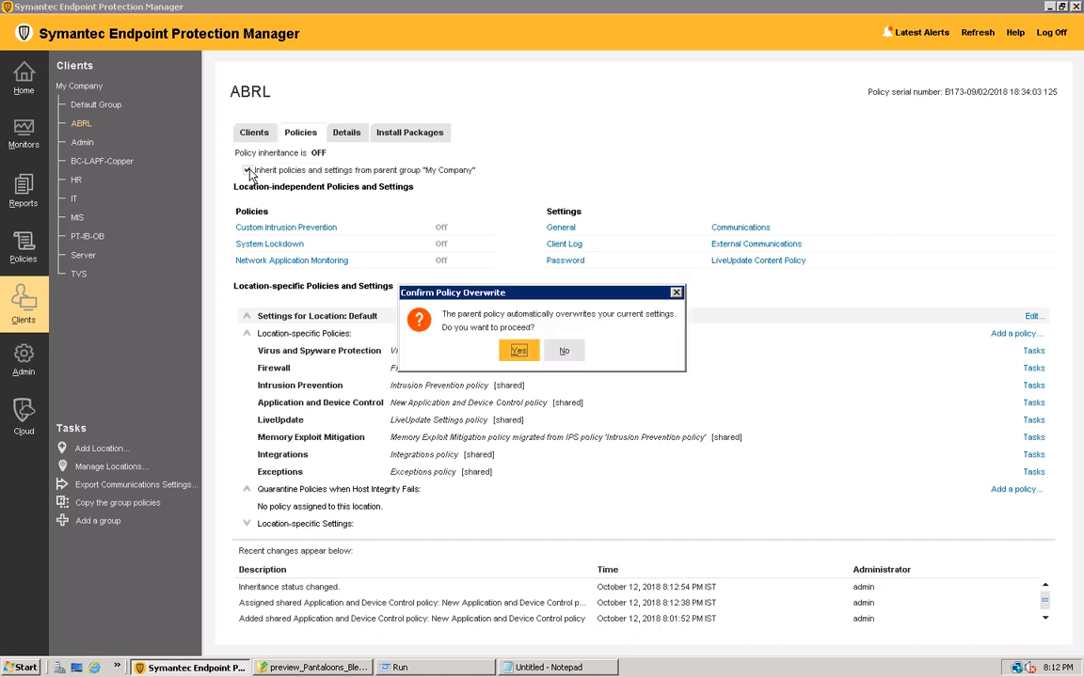
pyautogui.click(518, 350)
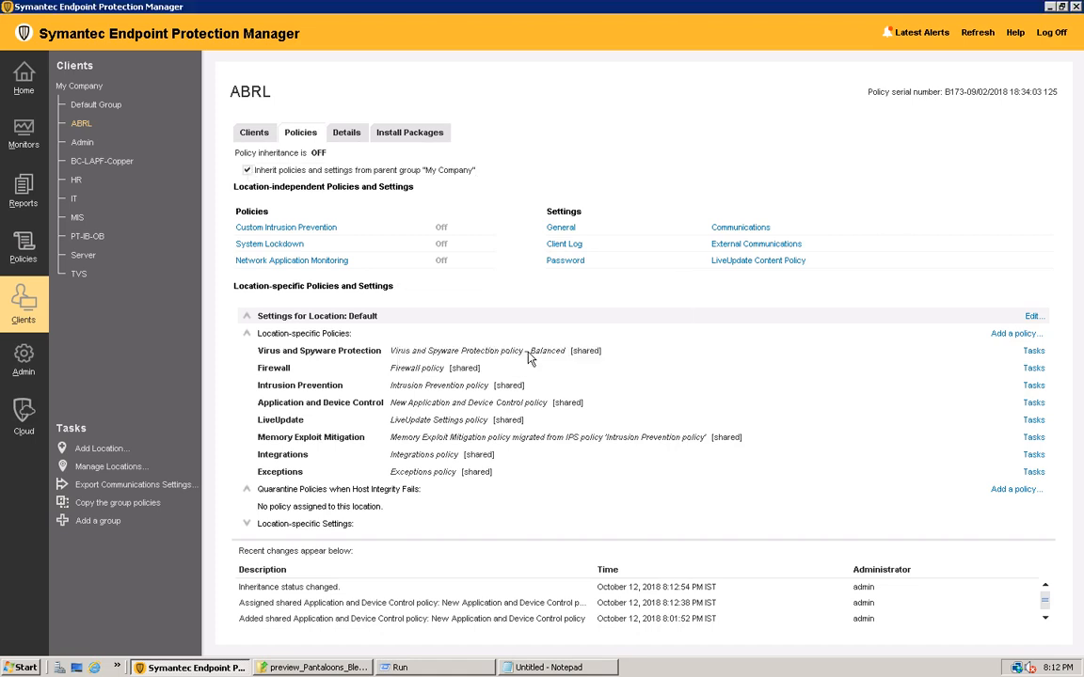
# Step: Assign the USB BLOCK-TEST policy to My Company and its inheriting groups, and check the ABRL group's assigned policies
pyautogui.click(24, 249)
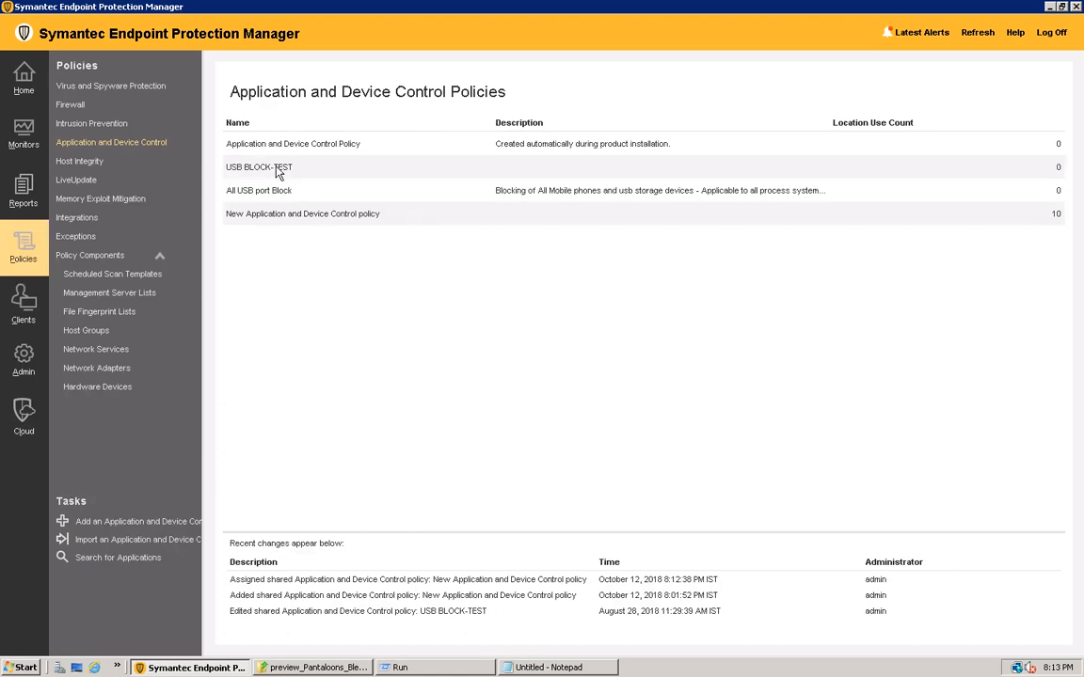
pyautogui.rightClick(279, 171)
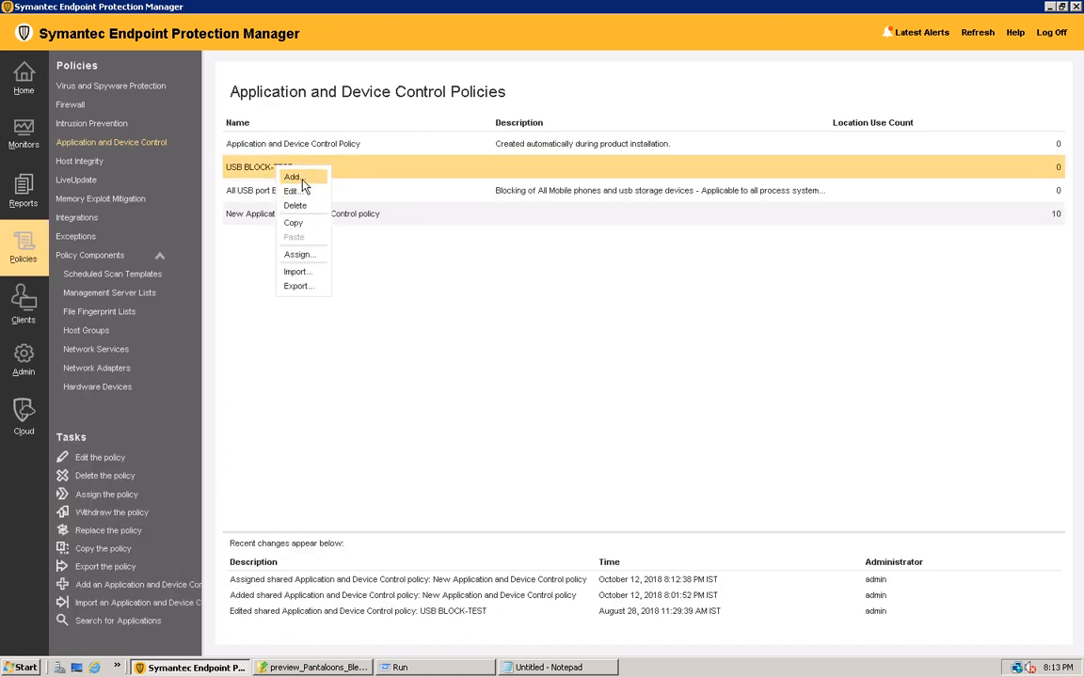
pyautogui.click(298, 258)
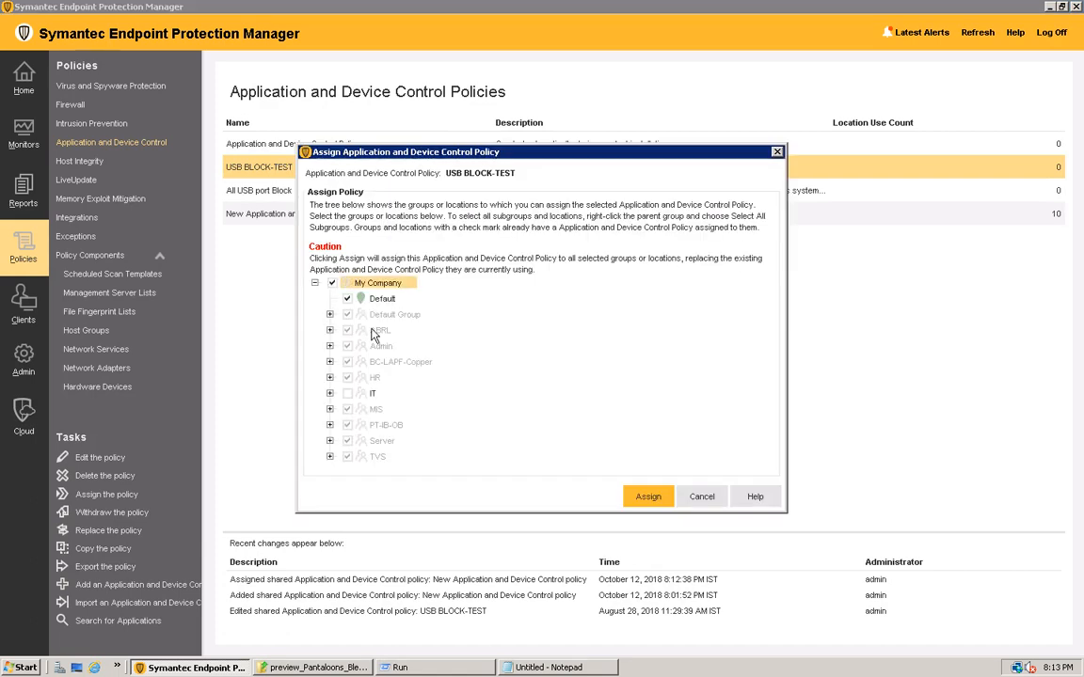
pyautogui.click(657, 497)
pyautogui.click(520, 350)
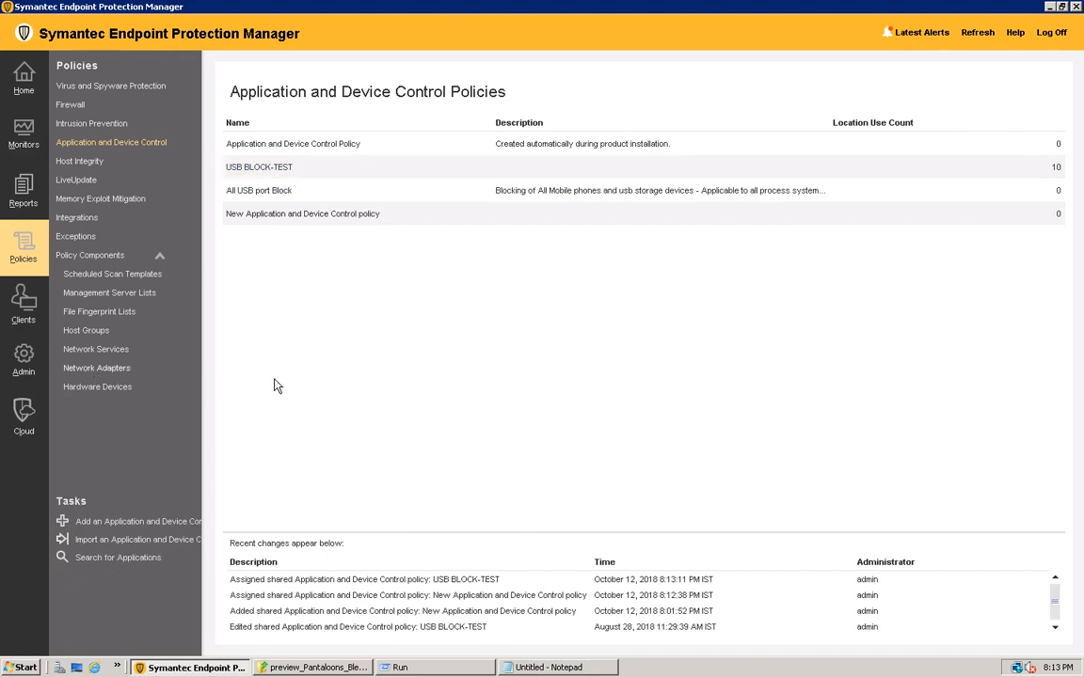
pyautogui.click(23, 303)
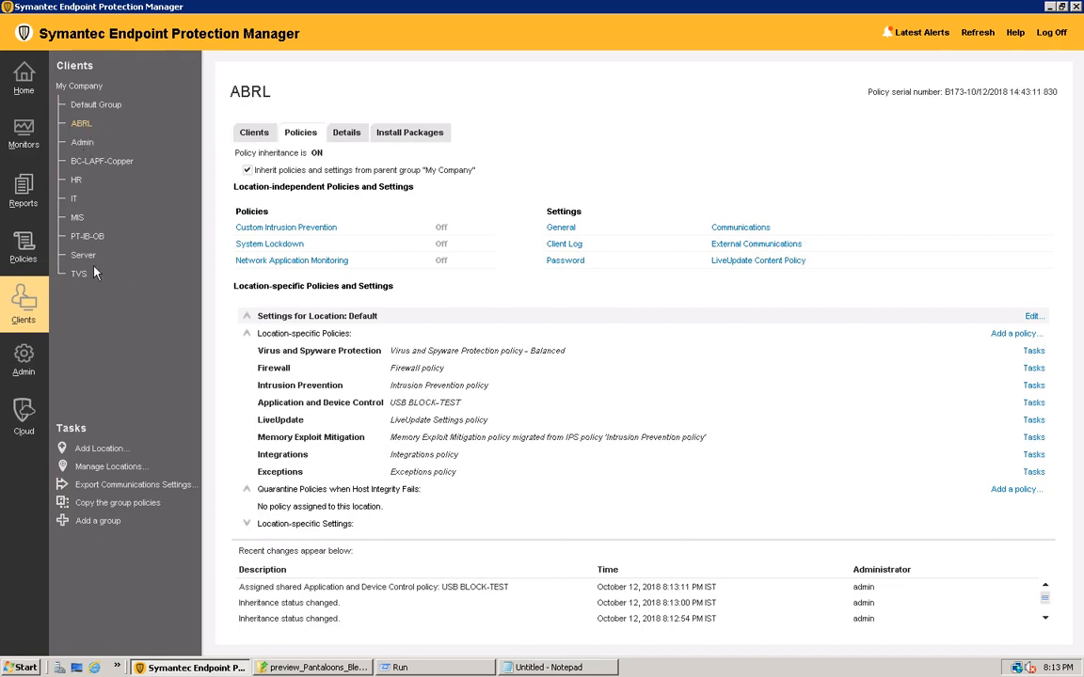
# Step: Delete the New Application and Device Control policy and review the policies assigned to the ABRL group
pyautogui.click(25, 244)
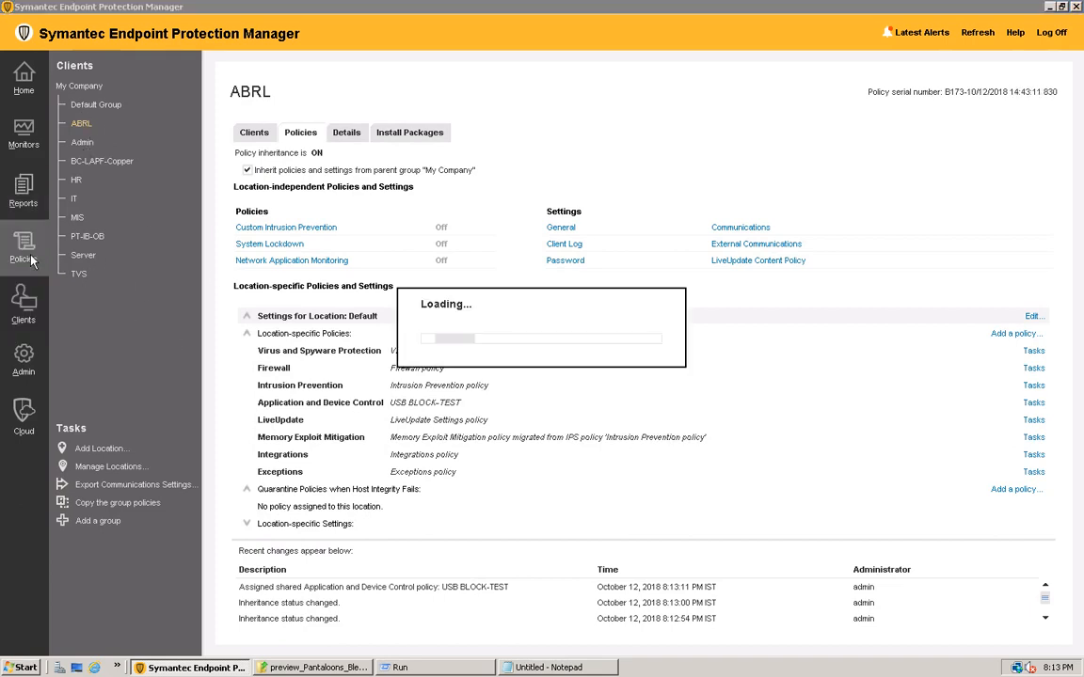
pyautogui.rightClick(306, 218)
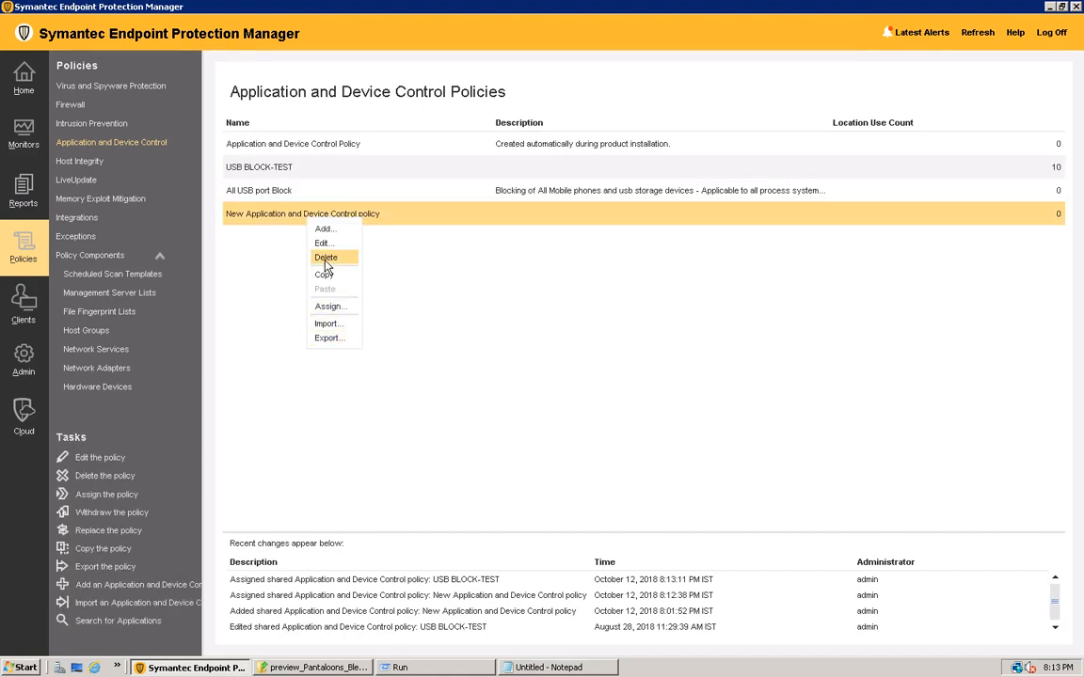
pyautogui.click(326, 256)
pyautogui.click(516, 356)
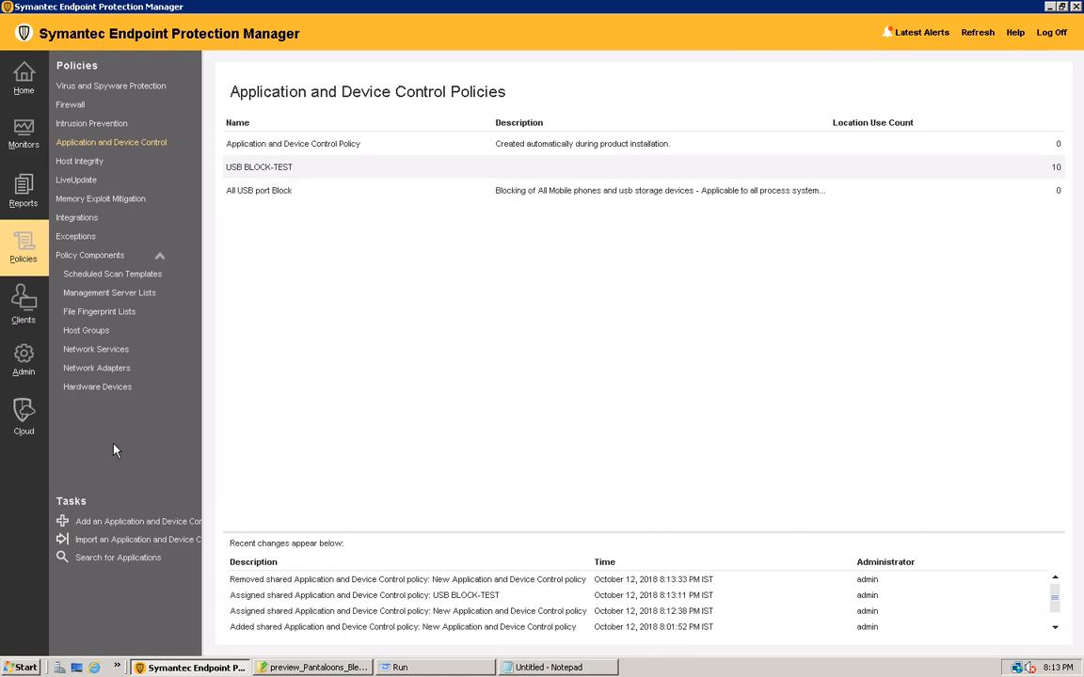
pyautogui.click(23, 303)
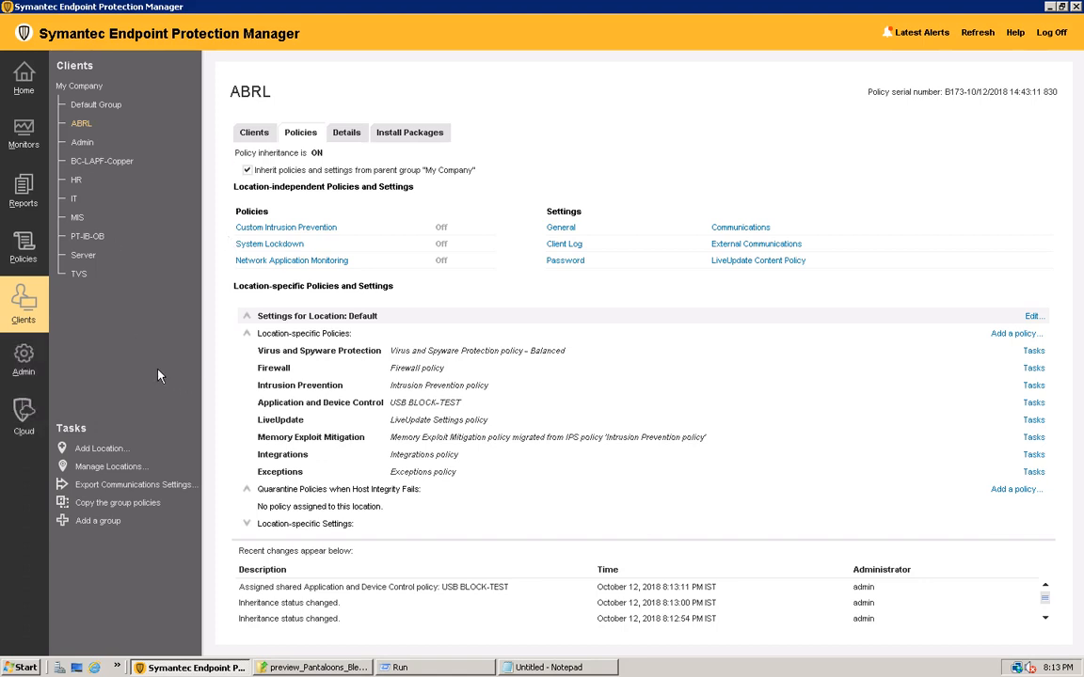
pyautogui.moveTo(687, 6)
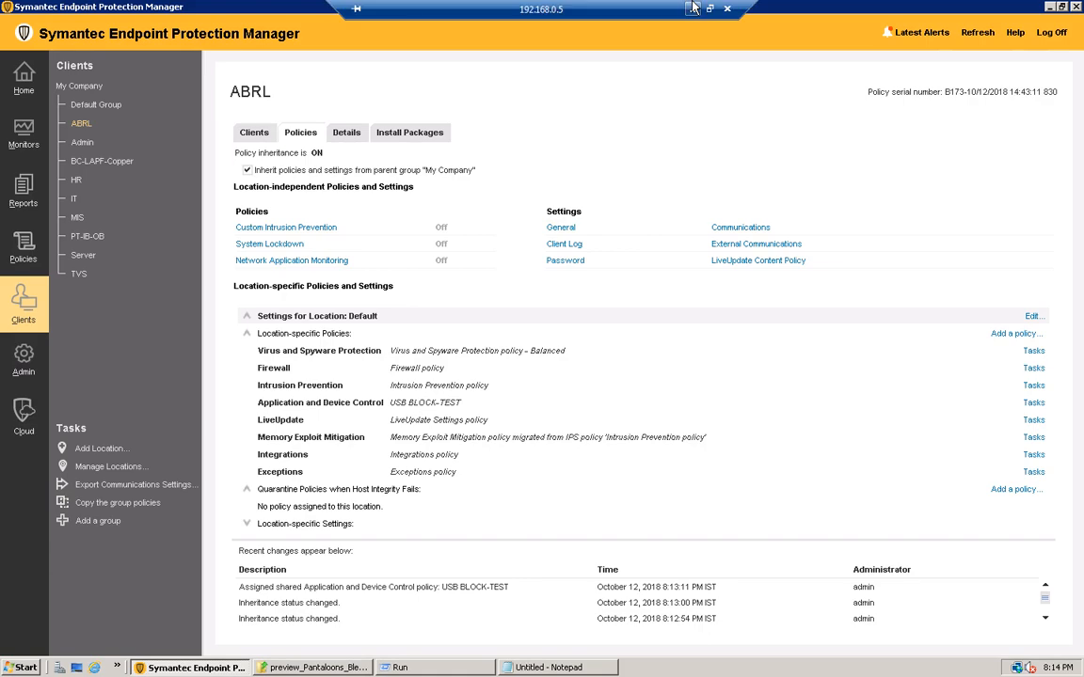